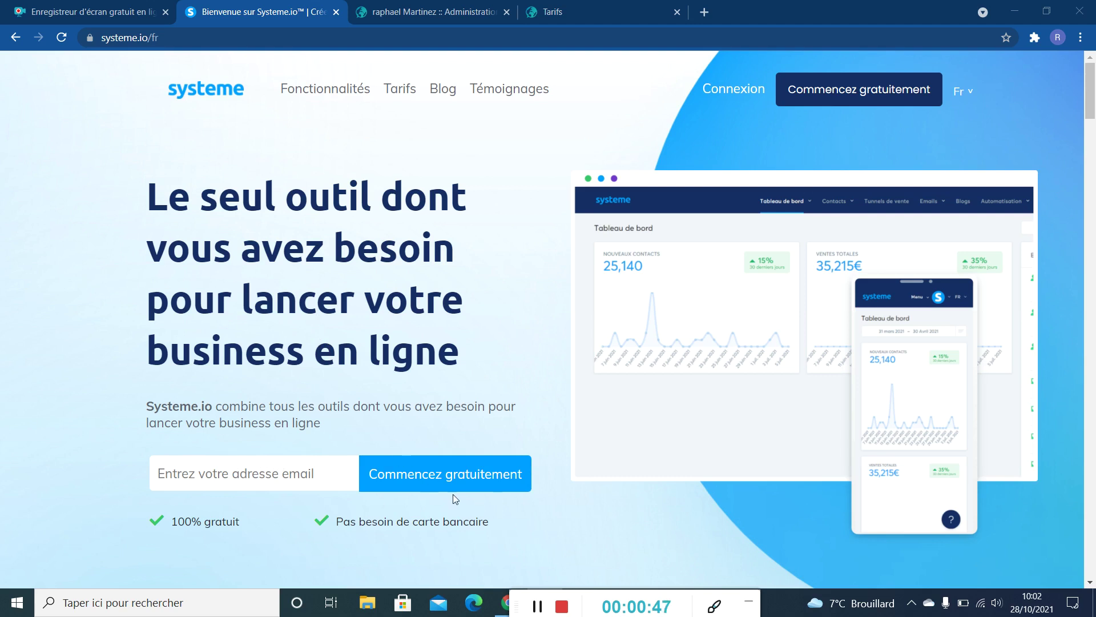
Open the Tarifs page of the Systeme.io website
left_click(760, 94)
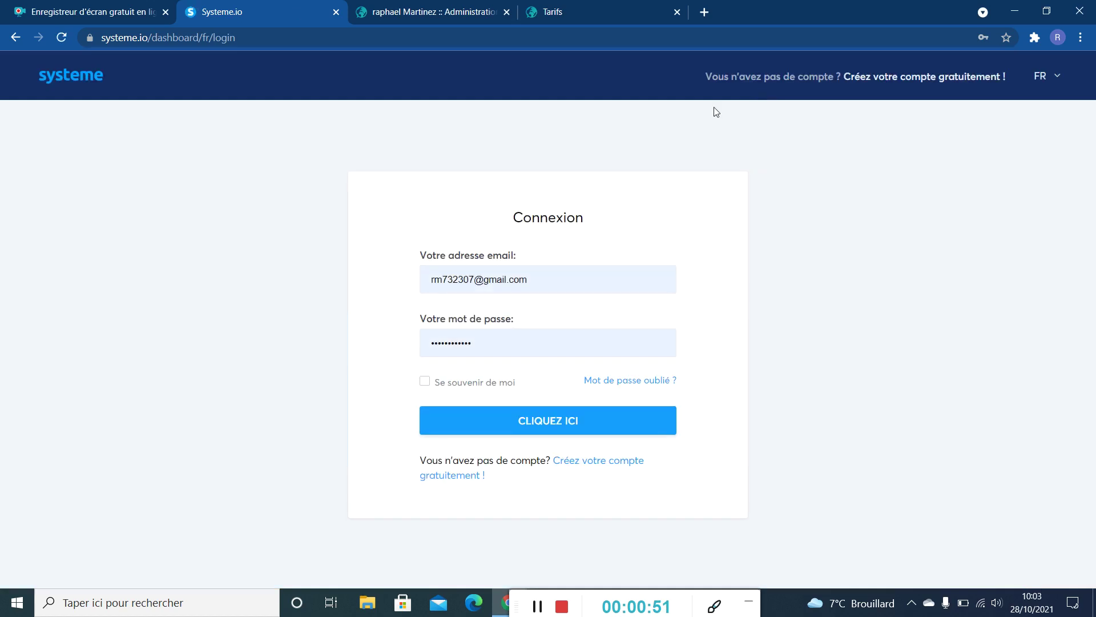
left_click(15, 38)
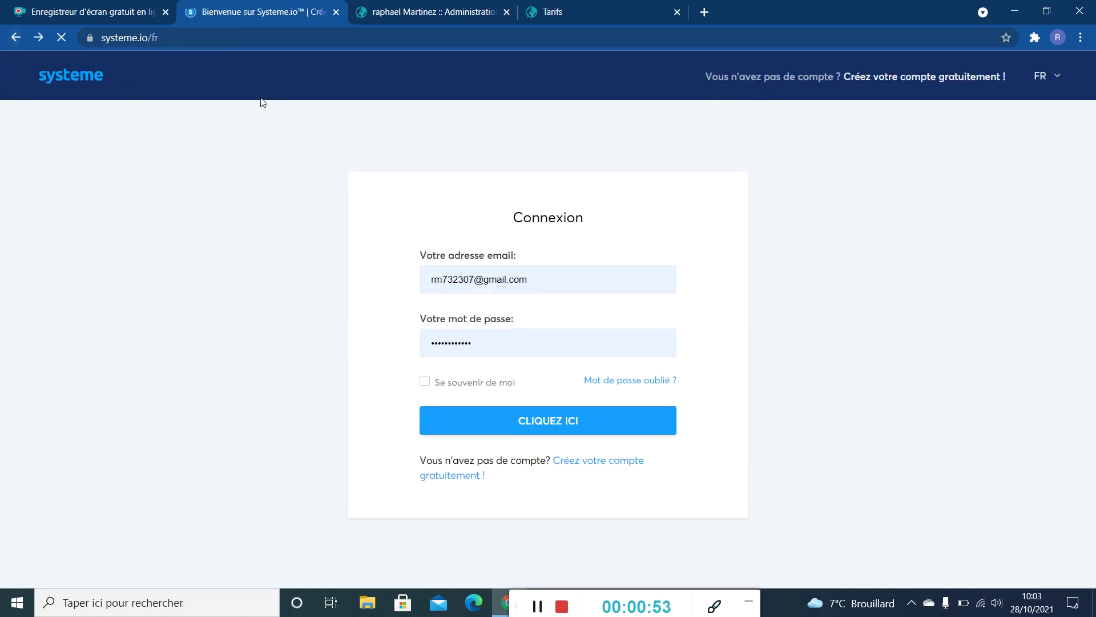
left_click(395, 91)
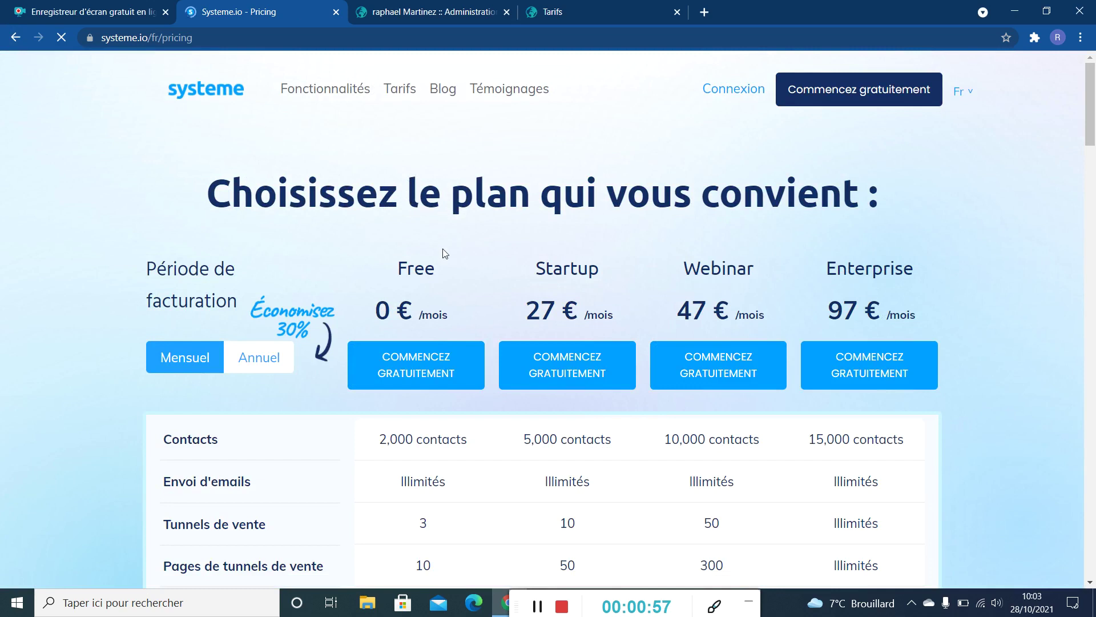
Examine the Free plan's limits for contacts, emails, sales funnels and funnel pages in the Systeme.io pricing table
scroll(435, 257, "down", 1)
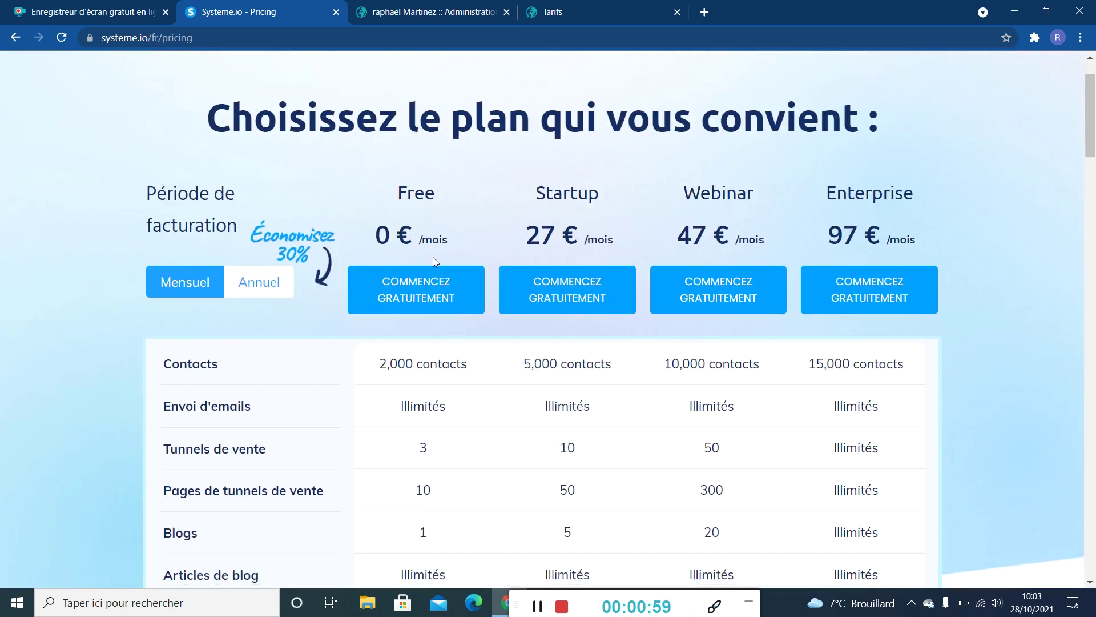
scroll(434, 258, "down", 2)
scroll(432, 260, "up", 1)
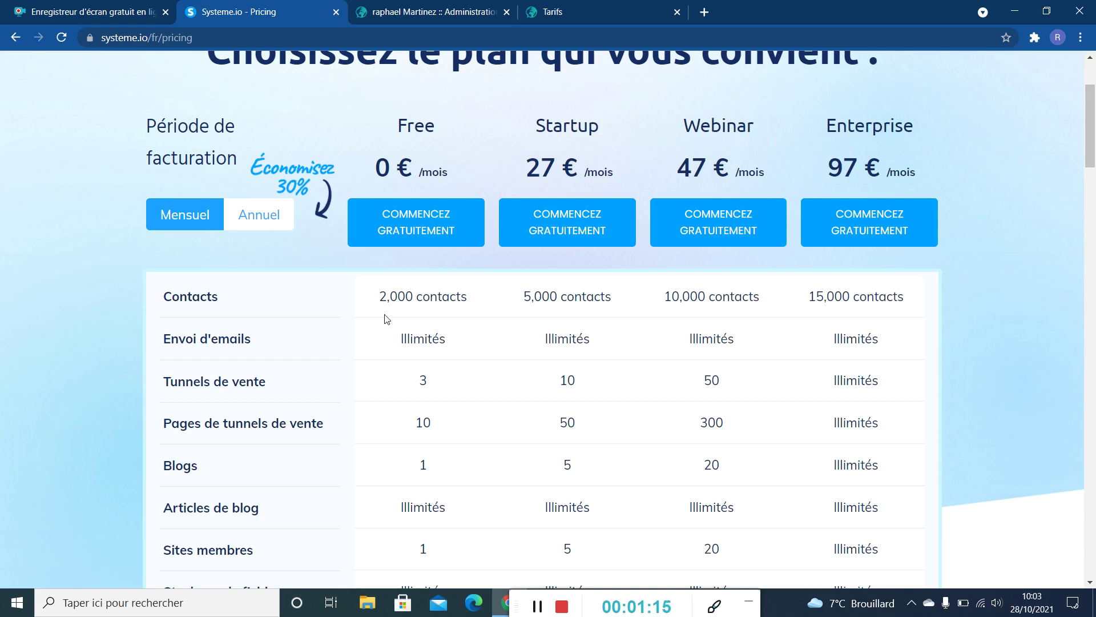
scroll(389, 316, "down", 1)
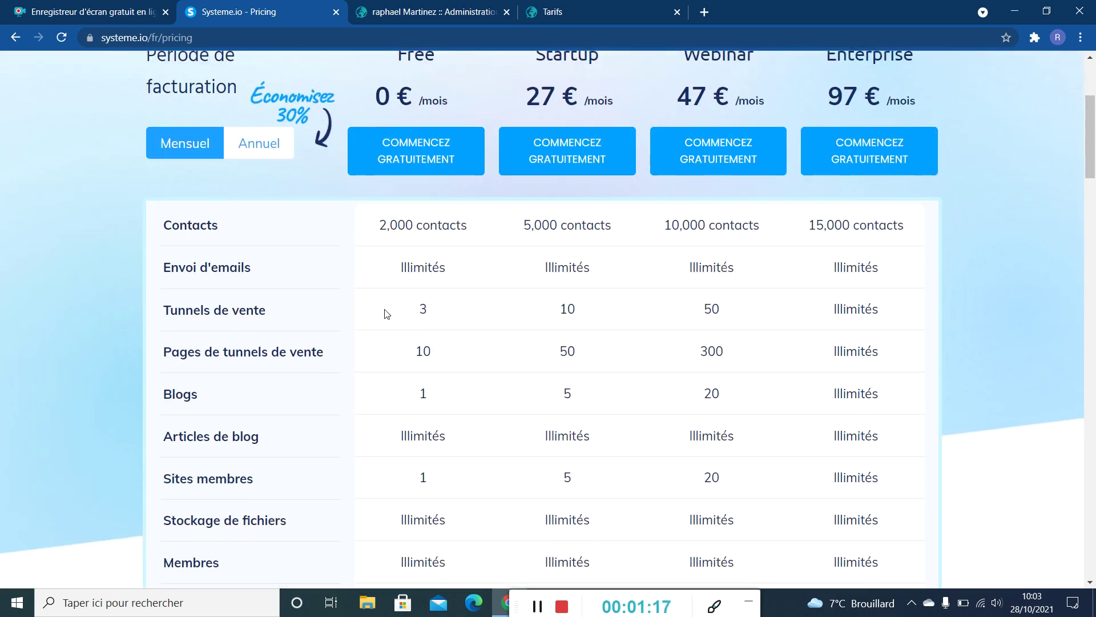
scroll(423, 165, "up", 1)
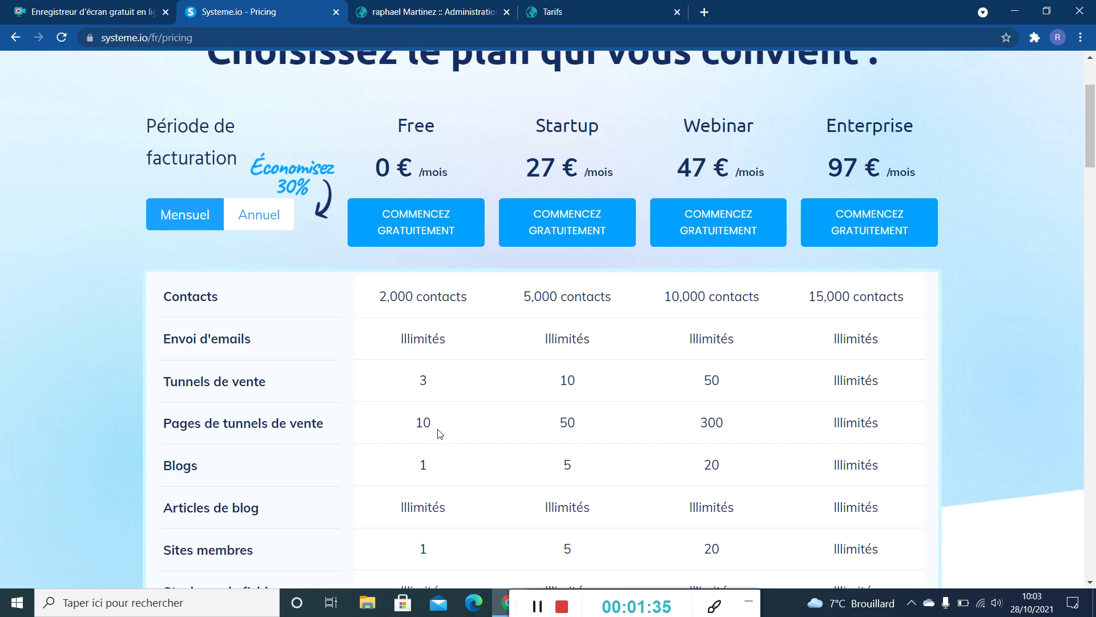
scroll(439, 434, "down", 1)
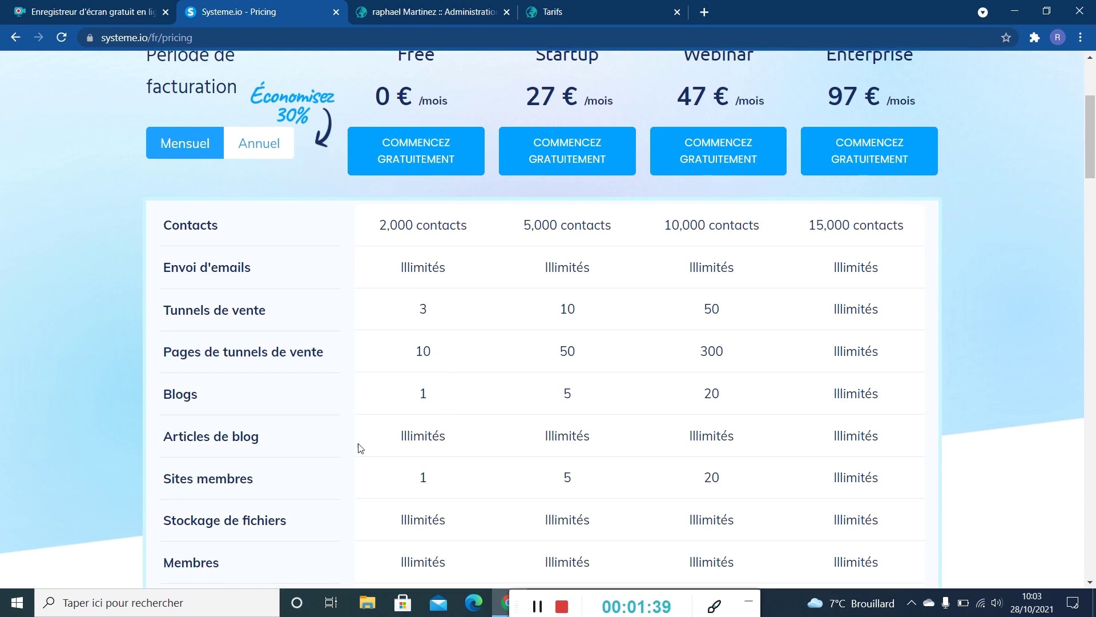
Review the Free plan's remaining features, from blogs and member sites through payment integrations to free migration and coaching
scroll(422, 438, "down", 2)
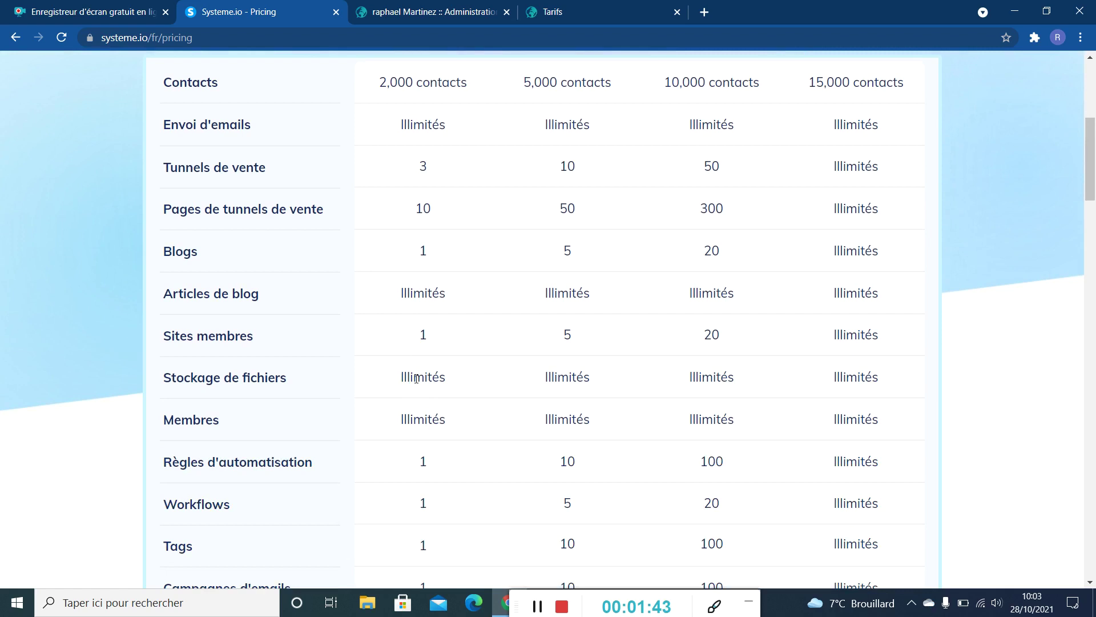
scroll(422, 409, "down", 1)
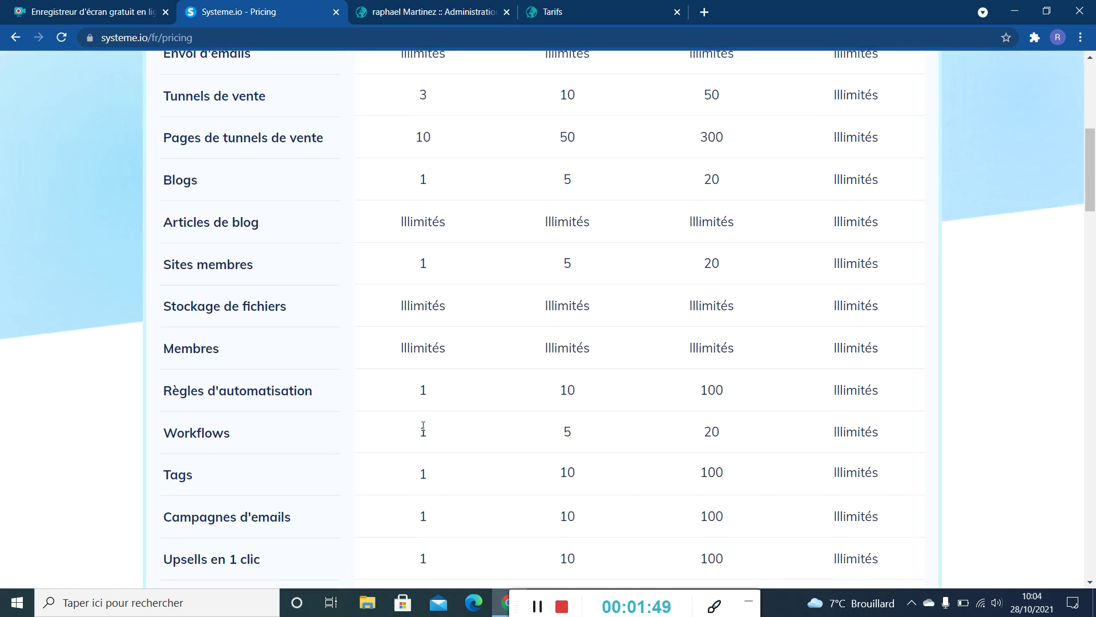
scroll(422, 434, "down", 1)
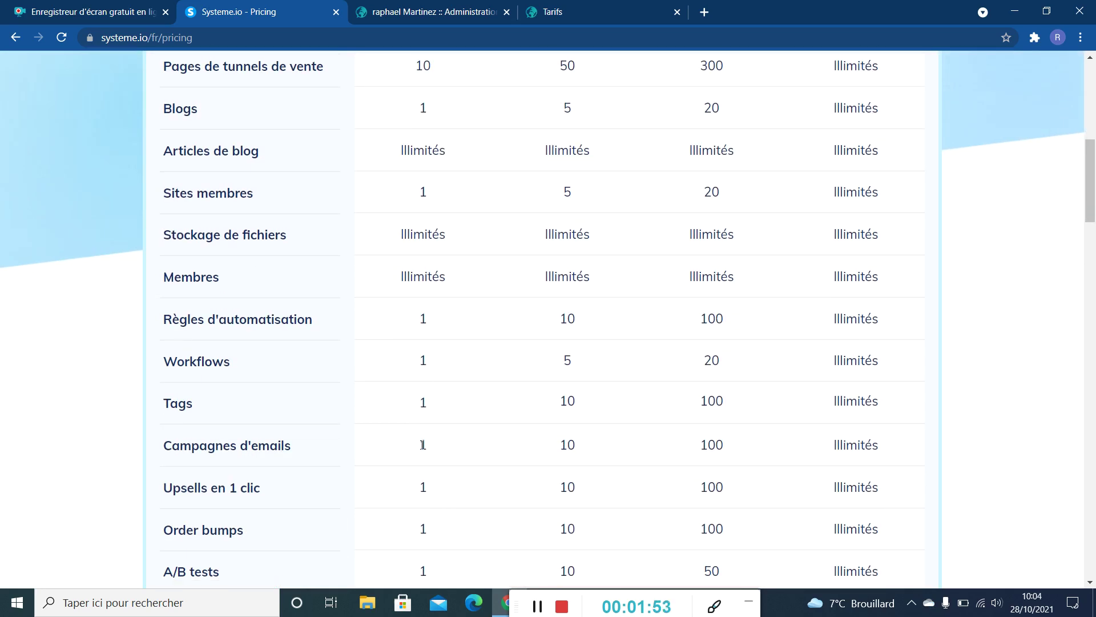
scroll(417, 470, "down", 1)
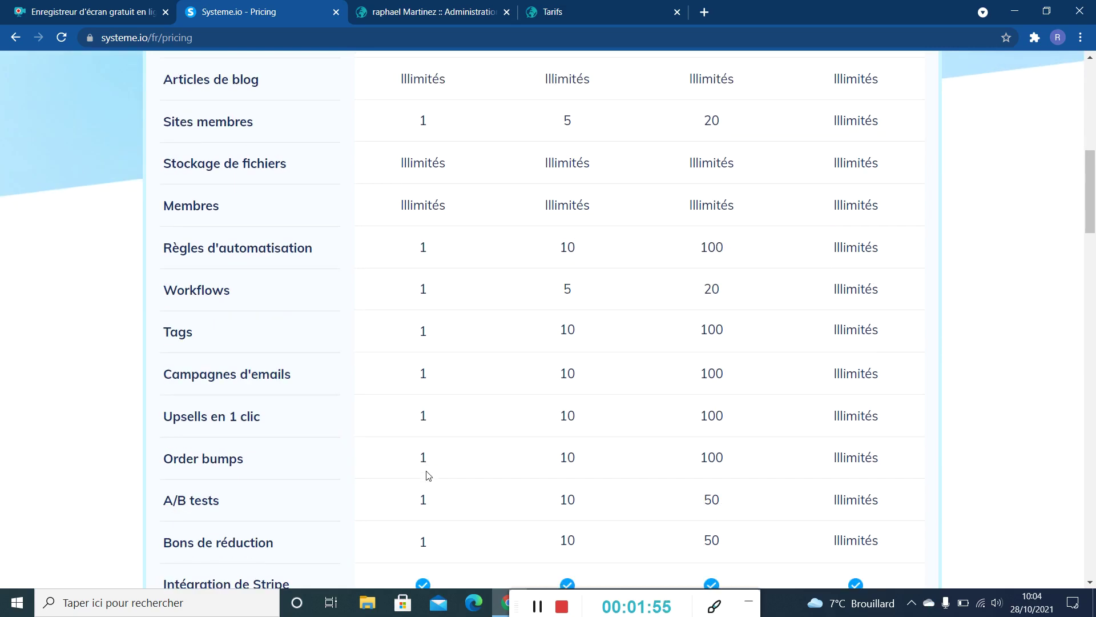
scroll(427, 477, "down", 1)
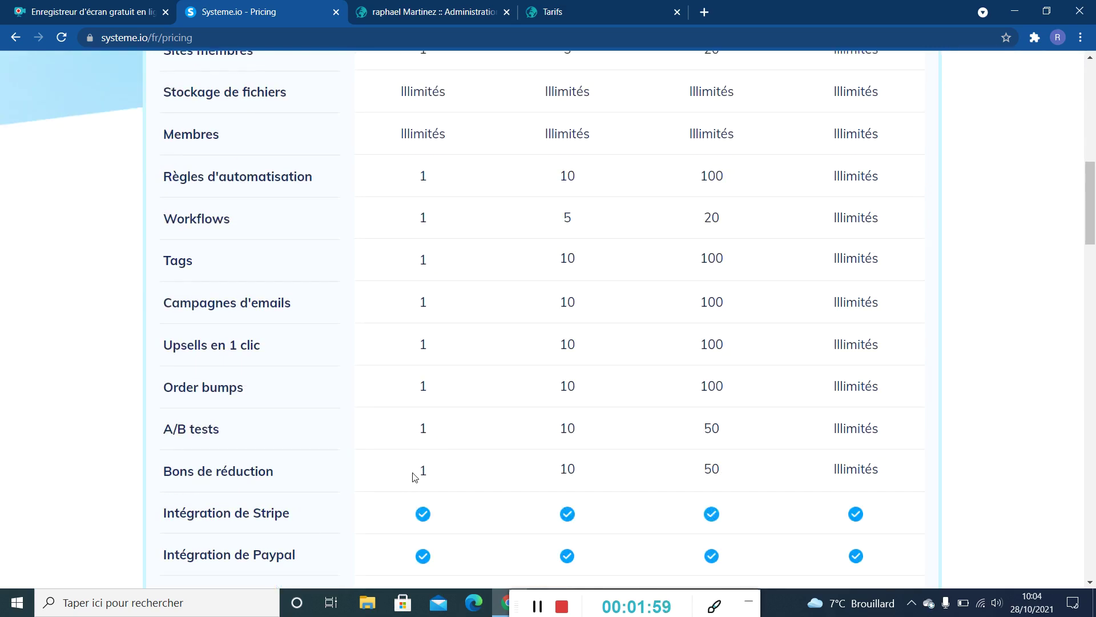
scroll(422, 470, "down", 1)
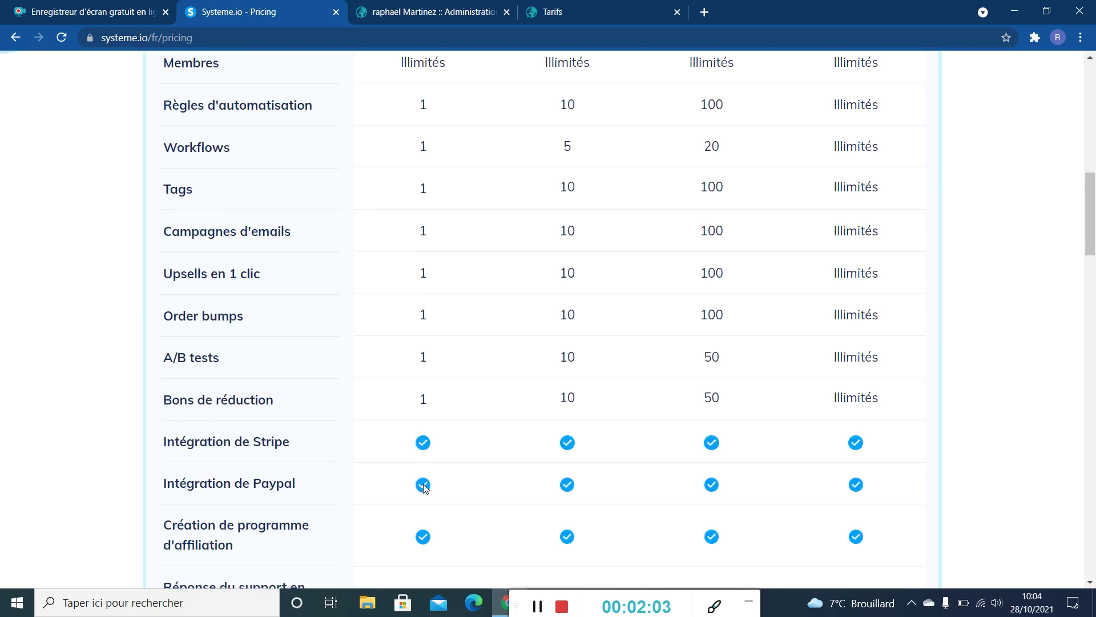
scroll(424, 485, "down", 1)
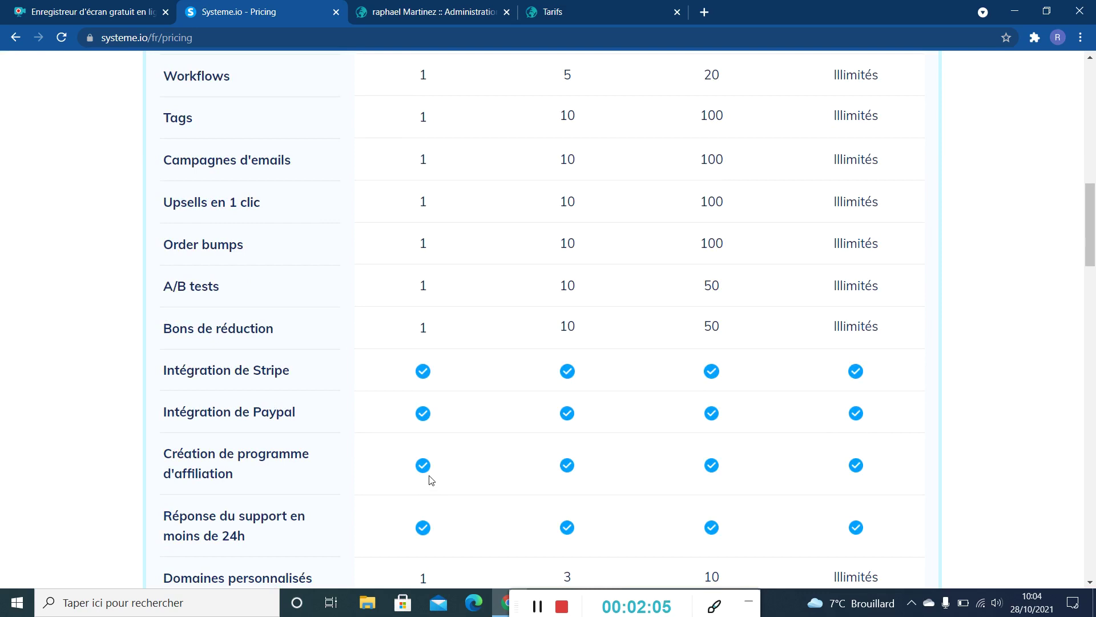
scroll(431, 480, "down", 2)
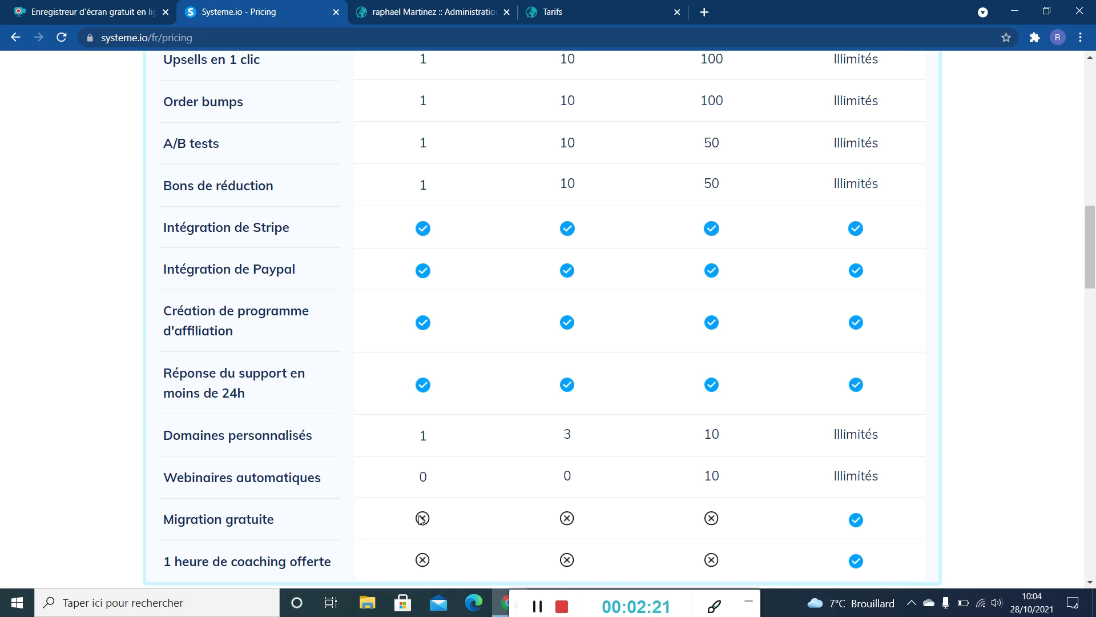
scroll(426, 497, "down", 1)
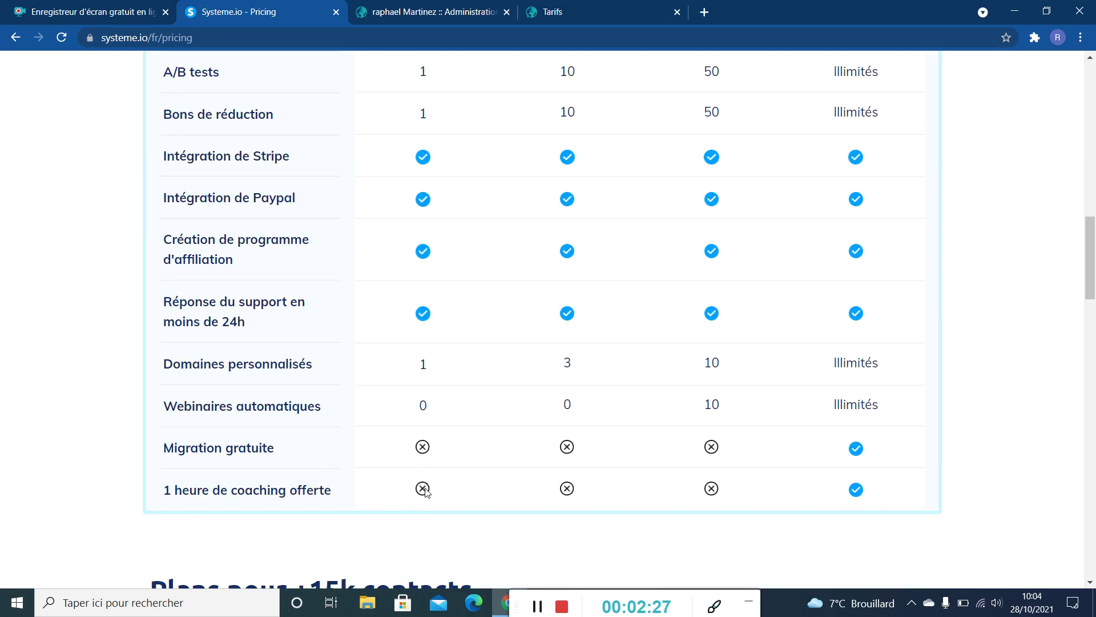
scroll(426, 491, "up", 5)
scroll(426, 491, "up", 7)
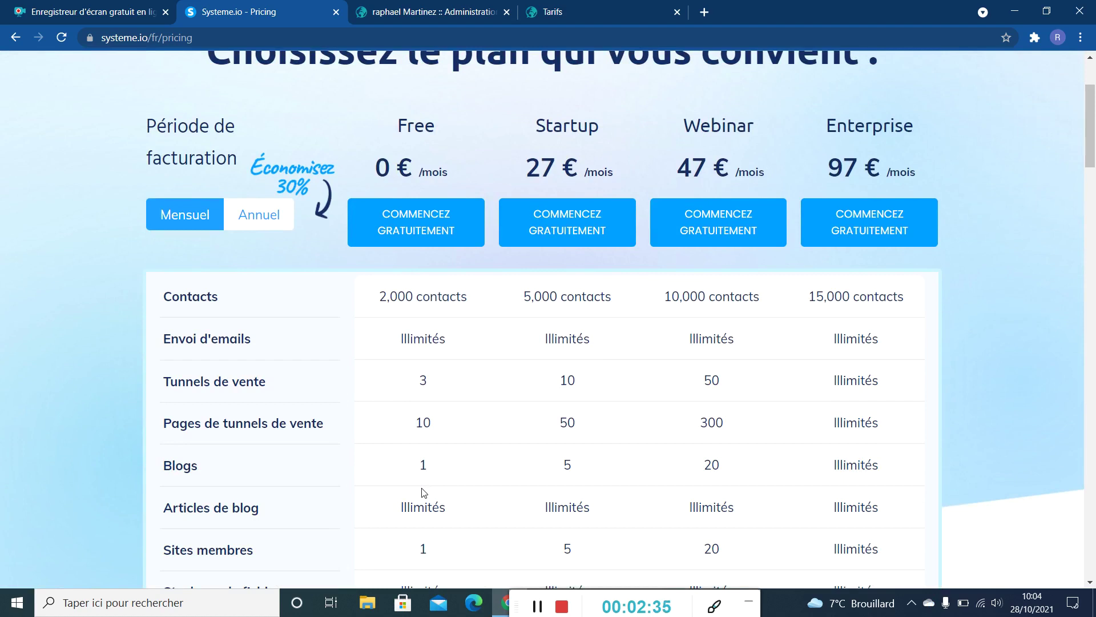
Switch to the LearnyBox Tarifs page and review the full feature list of the Learny Découverte plan
left_click(586, 11)
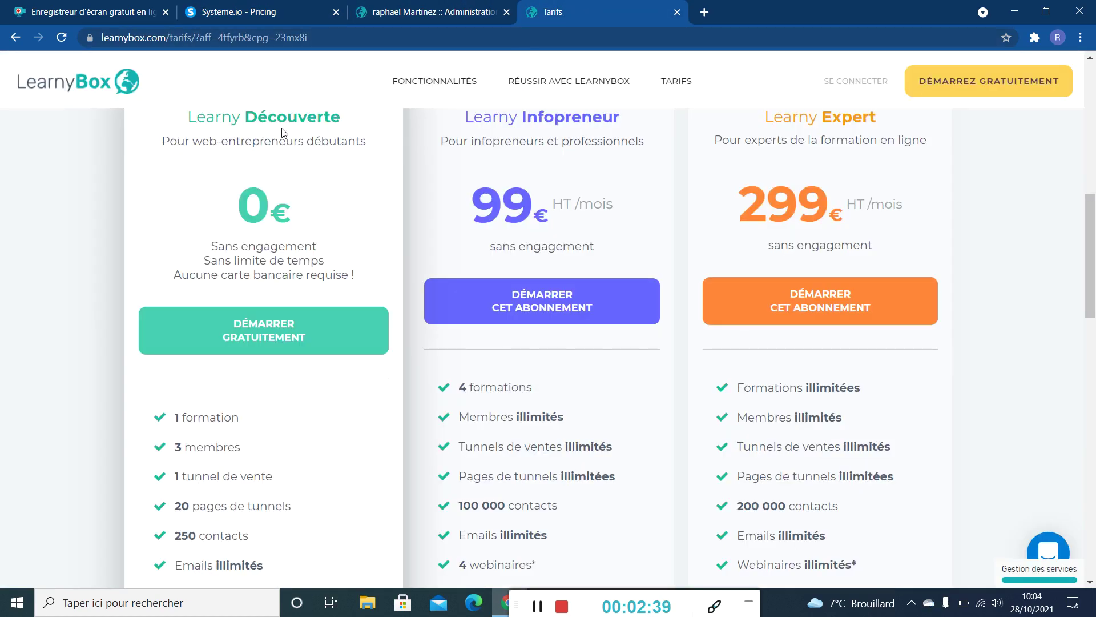
scroll(278, 274, "down", 3)
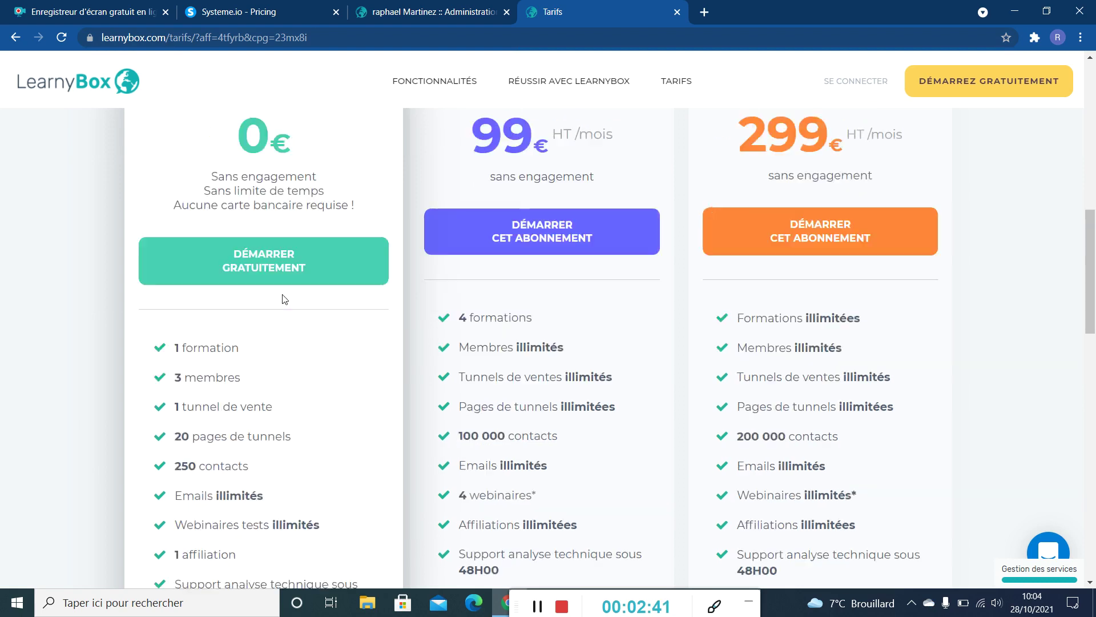
scroll(278, 284, "up", 4)
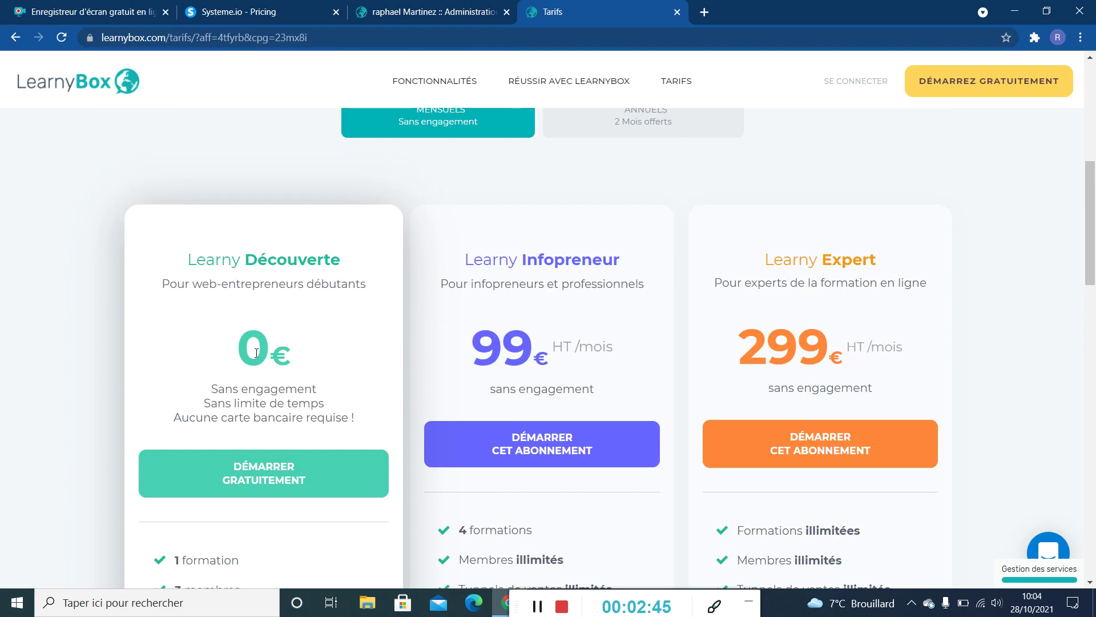
scroll(246, 368, "down", 1)
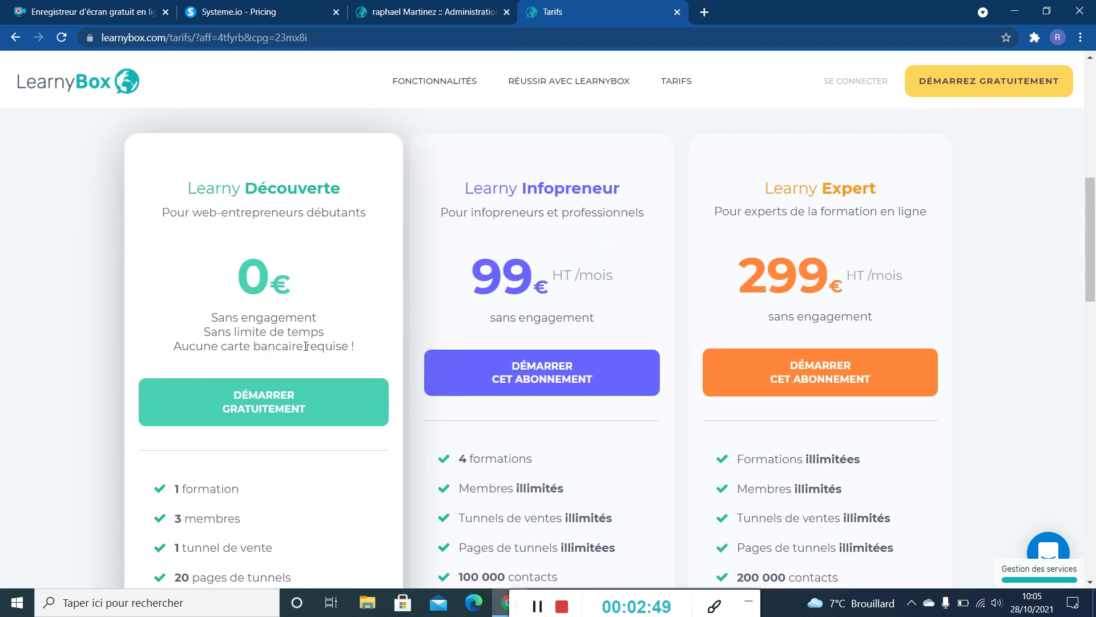
scroll(297, 352, "down", 2)
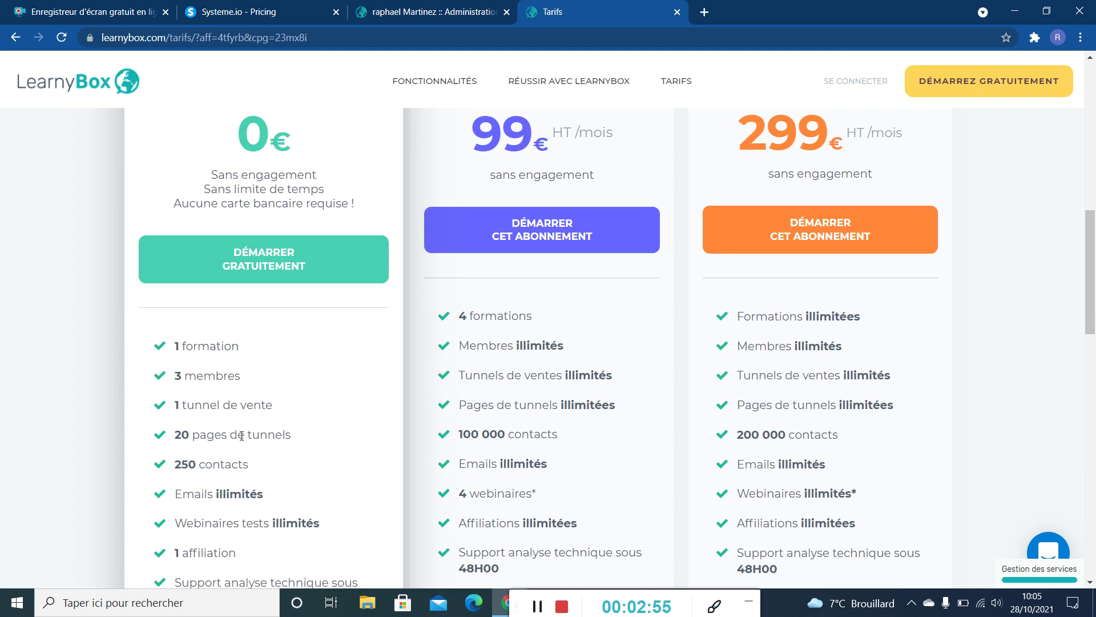
scroll(241, 435, "down", 1)
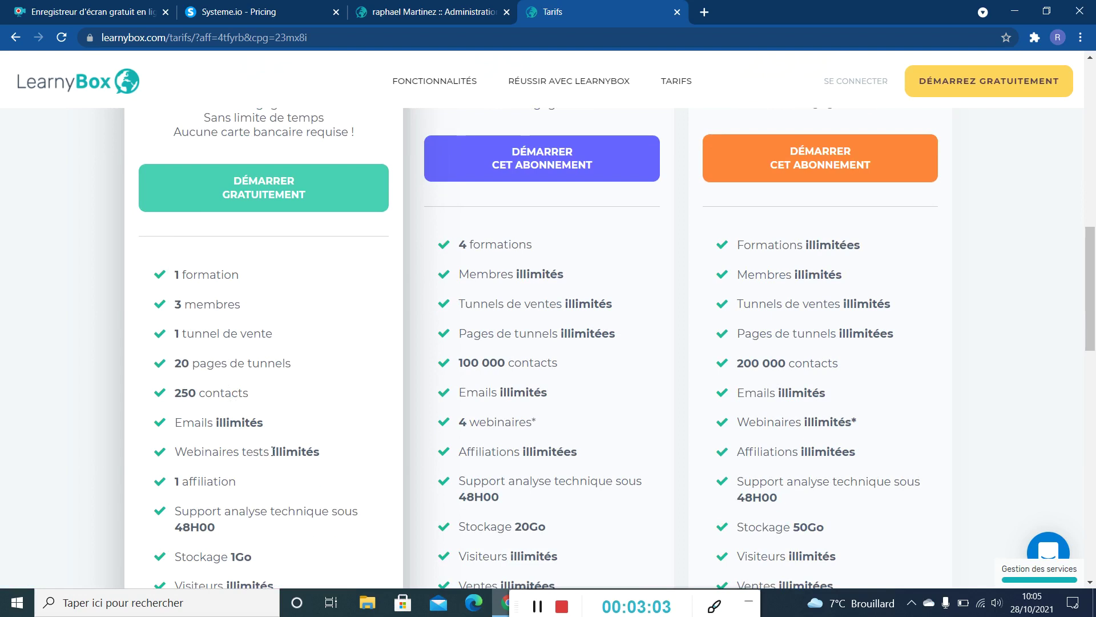
scroll(270, 447, "down", 3)
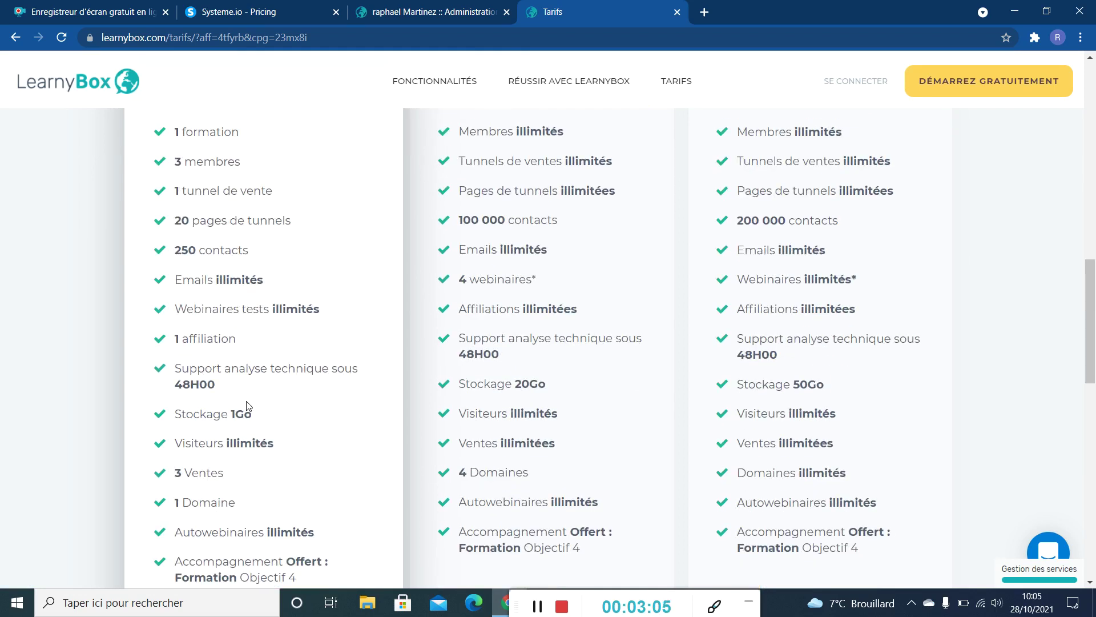
scroll(247, 413, "down", 3)
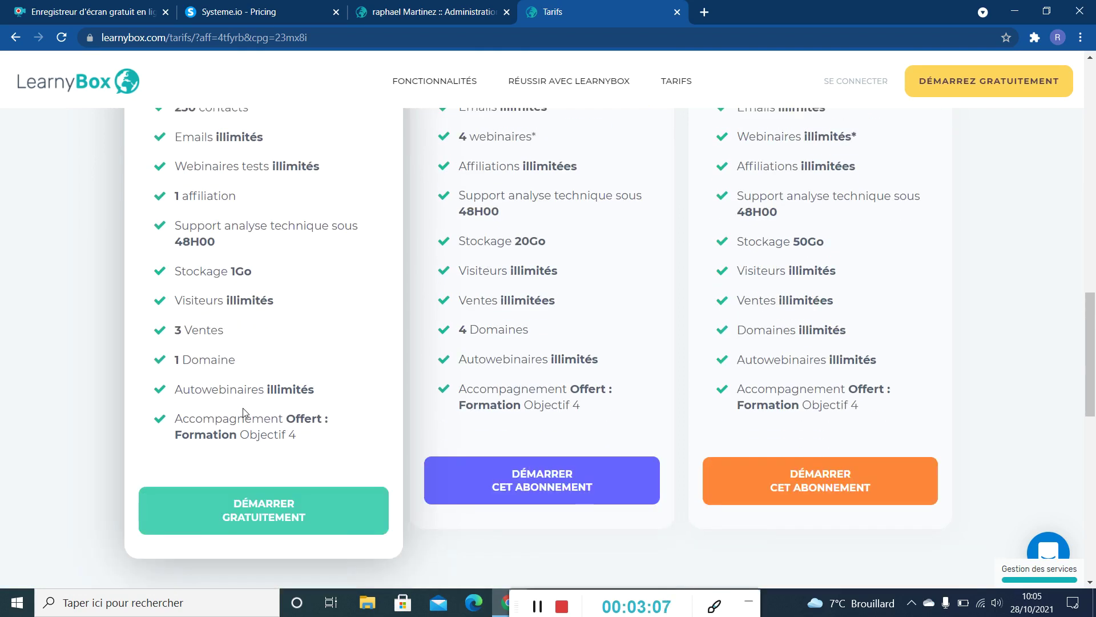
scroll(244, 412, "up", 12)
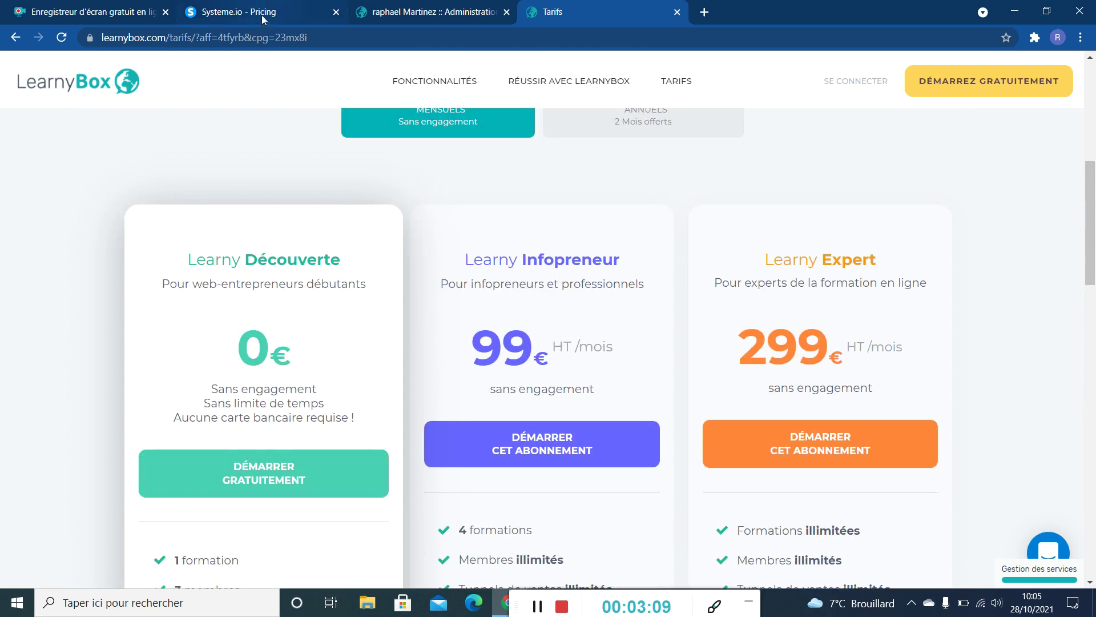
Compare the Systeme.io plan prices and limits with the LearnyBox subscription offers
left_click(262, 15)
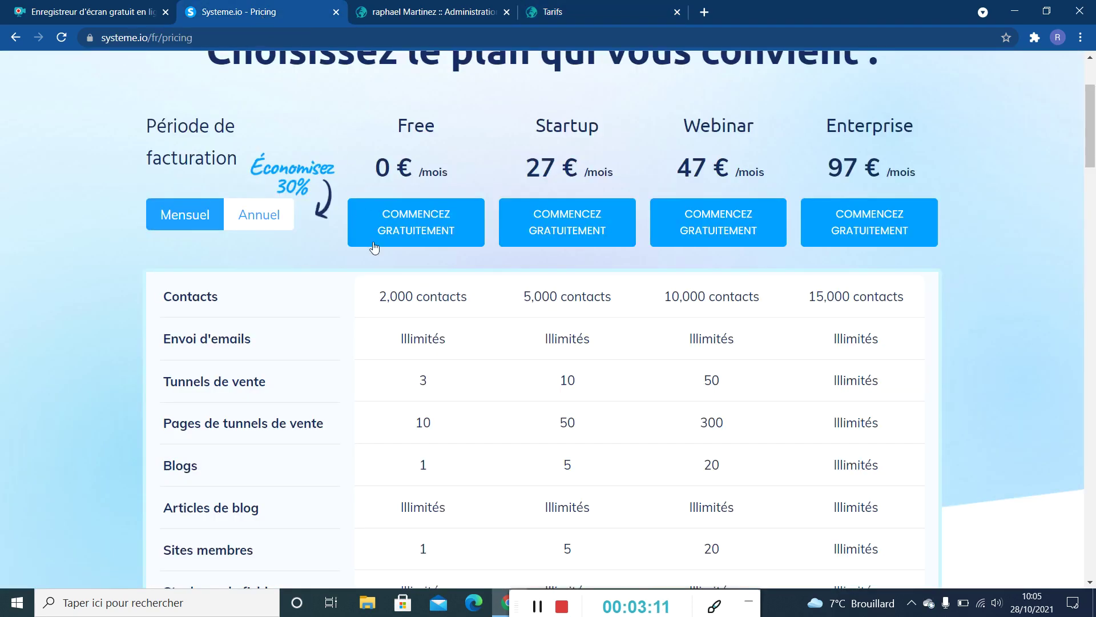
scroll(471, 337, "down", 1)
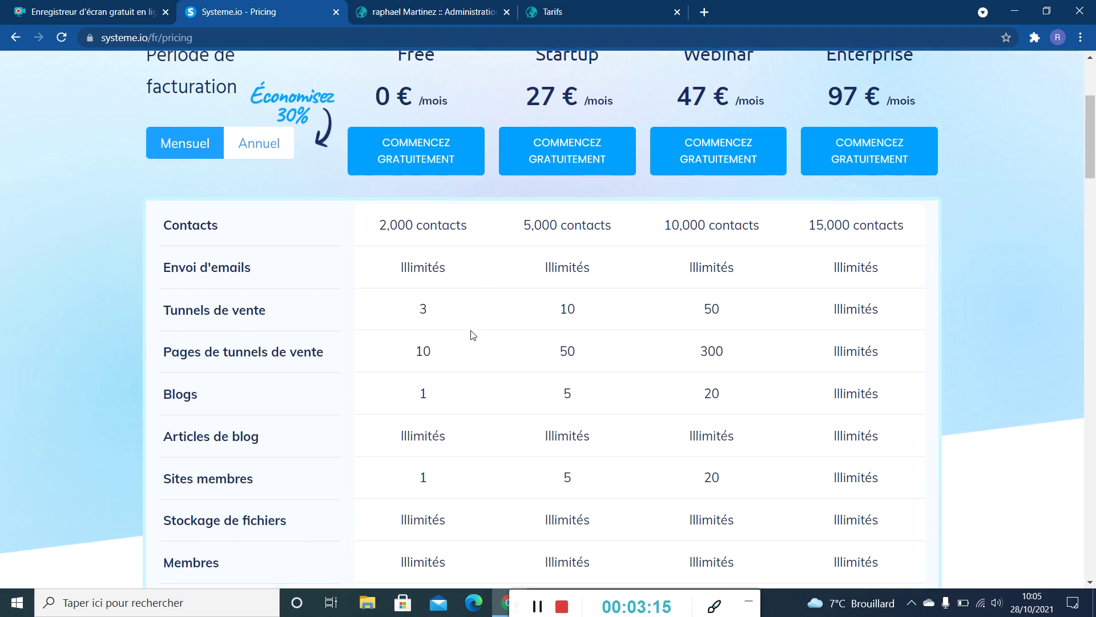
scroll(472, 334, "up", 1)
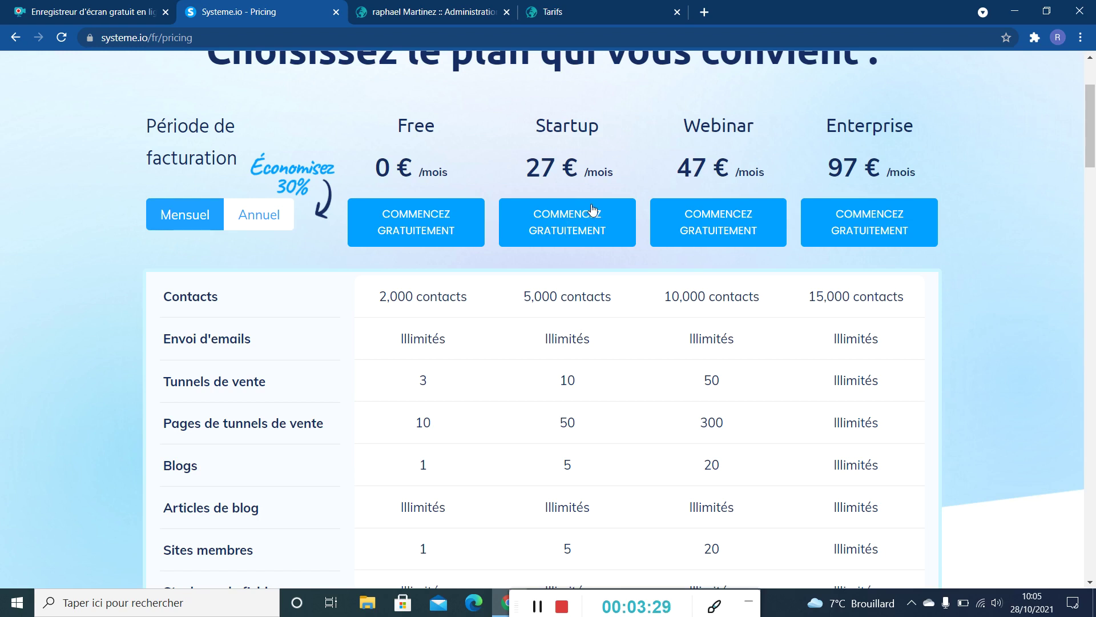
left_click(601, 2)
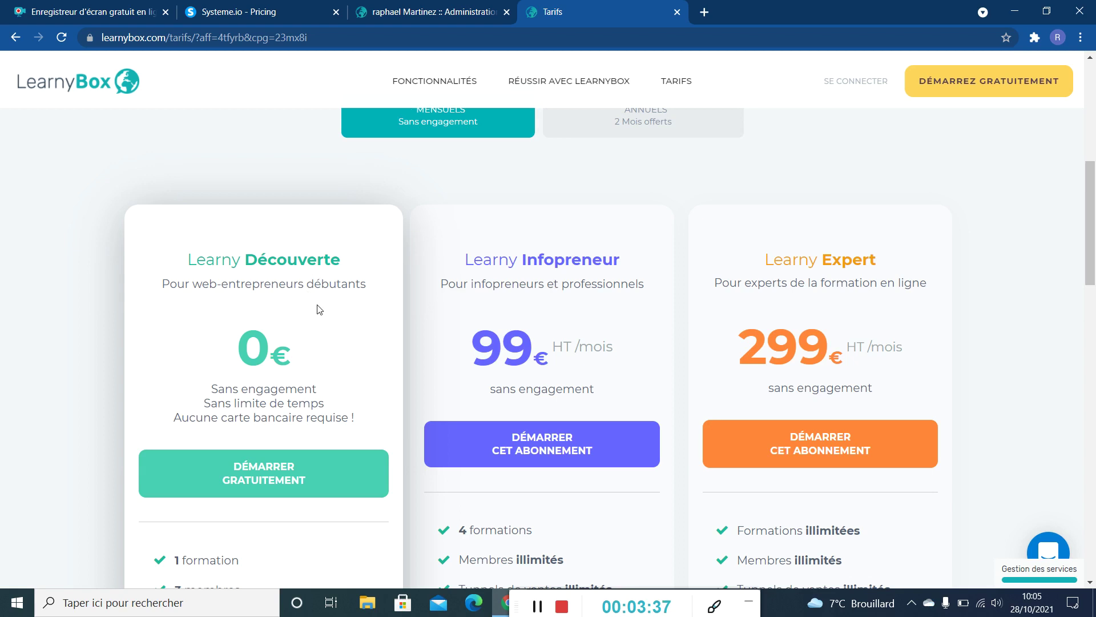
Return to the Systeme.io pricing table and examine the features and limits of the Startup plan
left_click(272, 17)
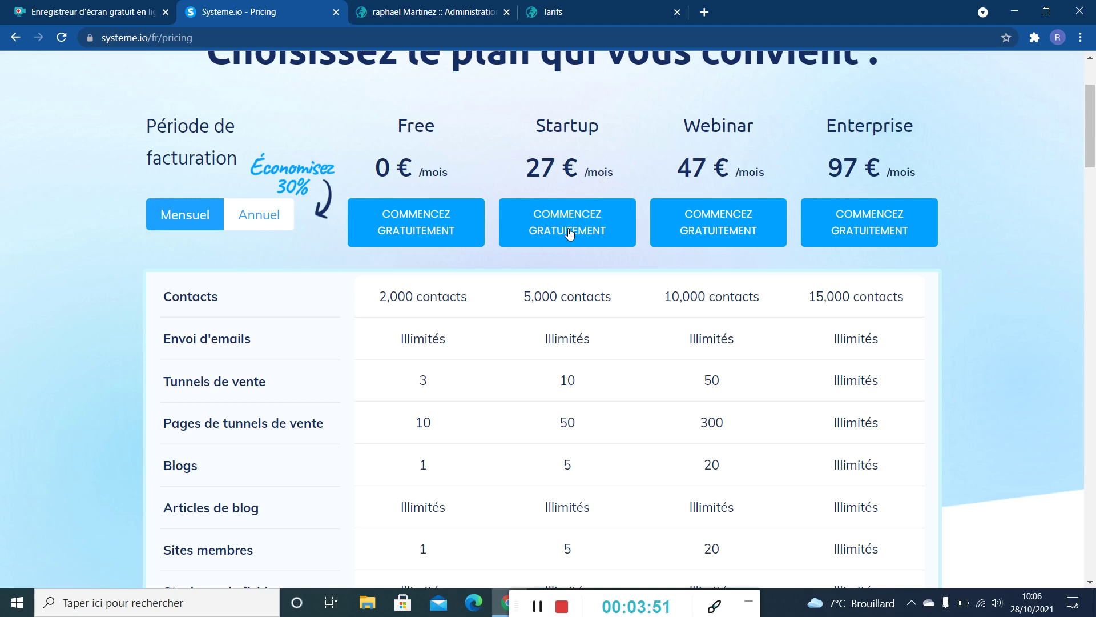
scroll(564, 408, "down", 1)
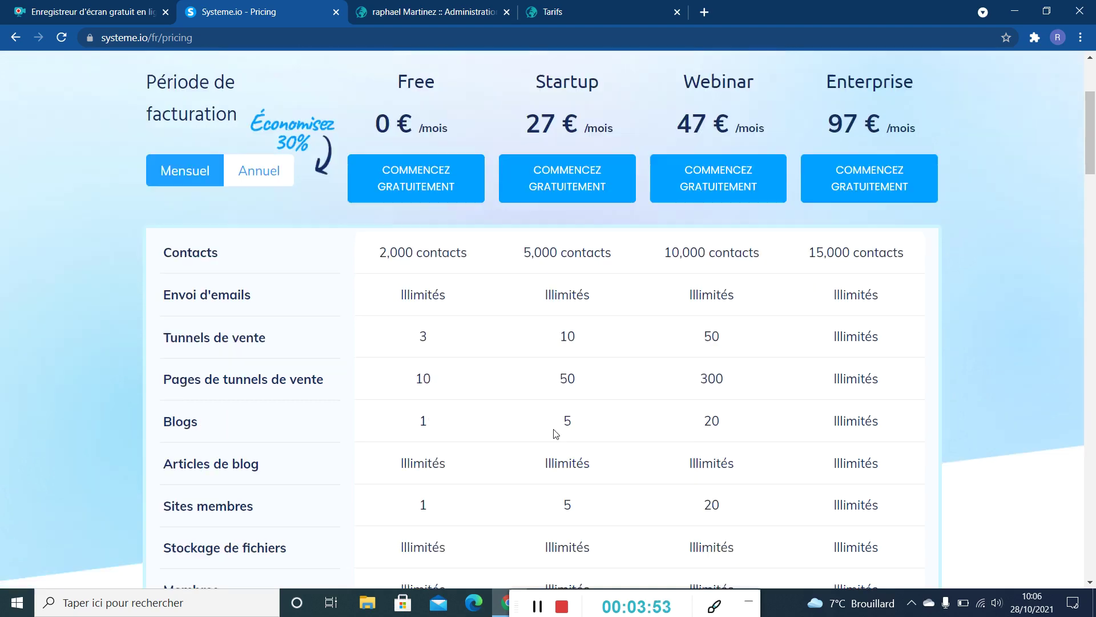
scroll(557, 433, "down", 3)
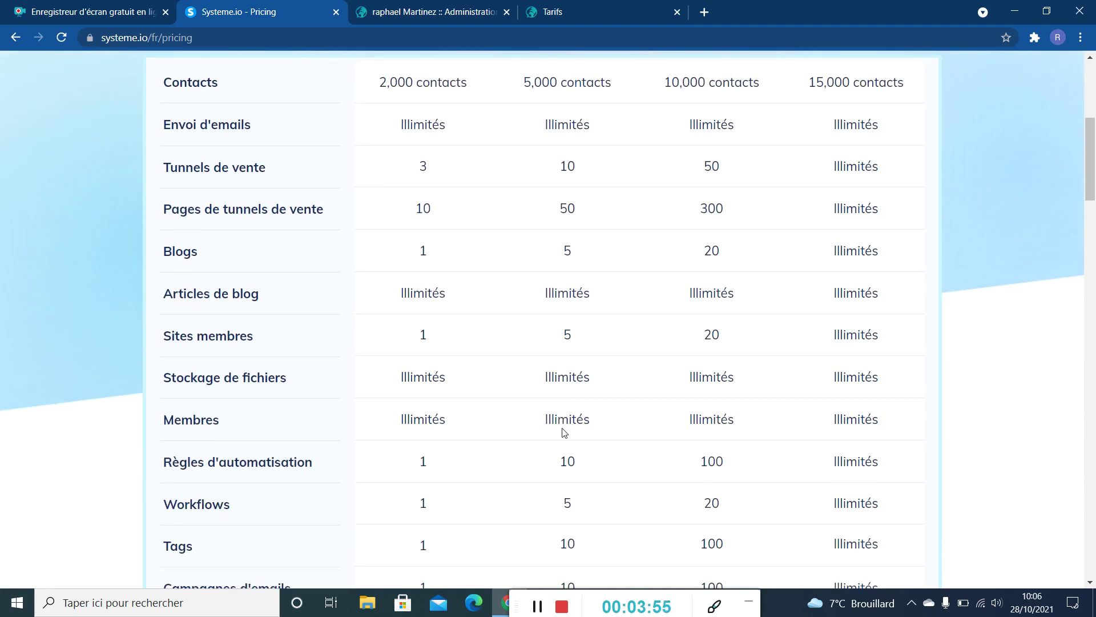
scroll(566, 434, "down", 1)
scroll(569, 435, "down", 1)
scroll(571, 440, "down", 2)
scroll(571, 440, "down", 1)
scroll(570, 435, "down", 1)
scroll(570, 437, "up", 7)
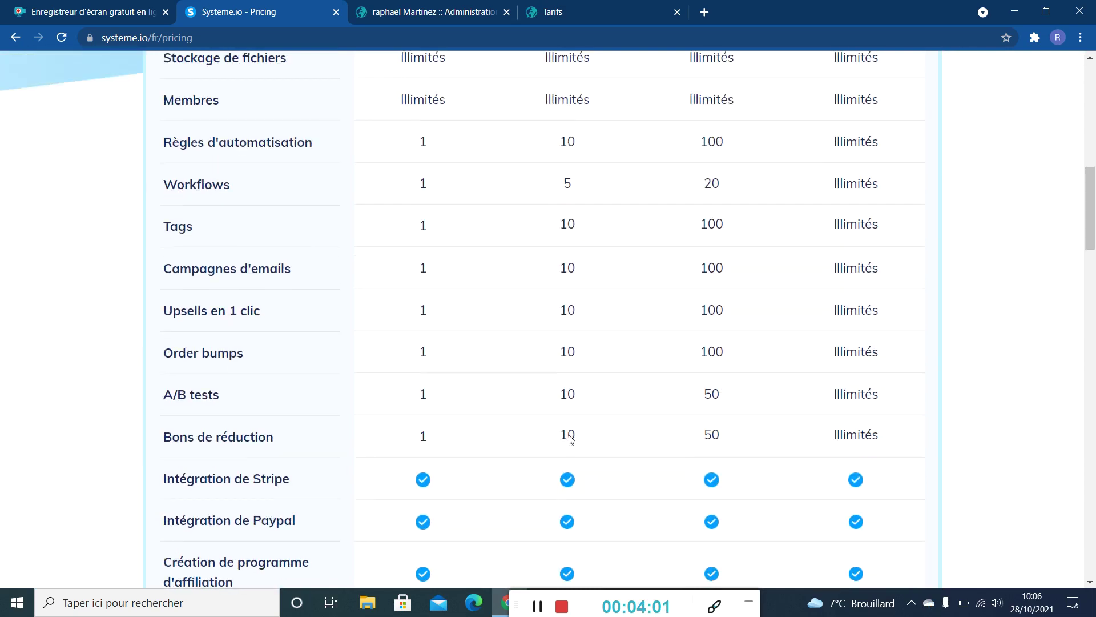
Review the Enterprise plan's price, contact limit and features down the full Systeme.io pricing table
scroll(569, 435, "up", 3)
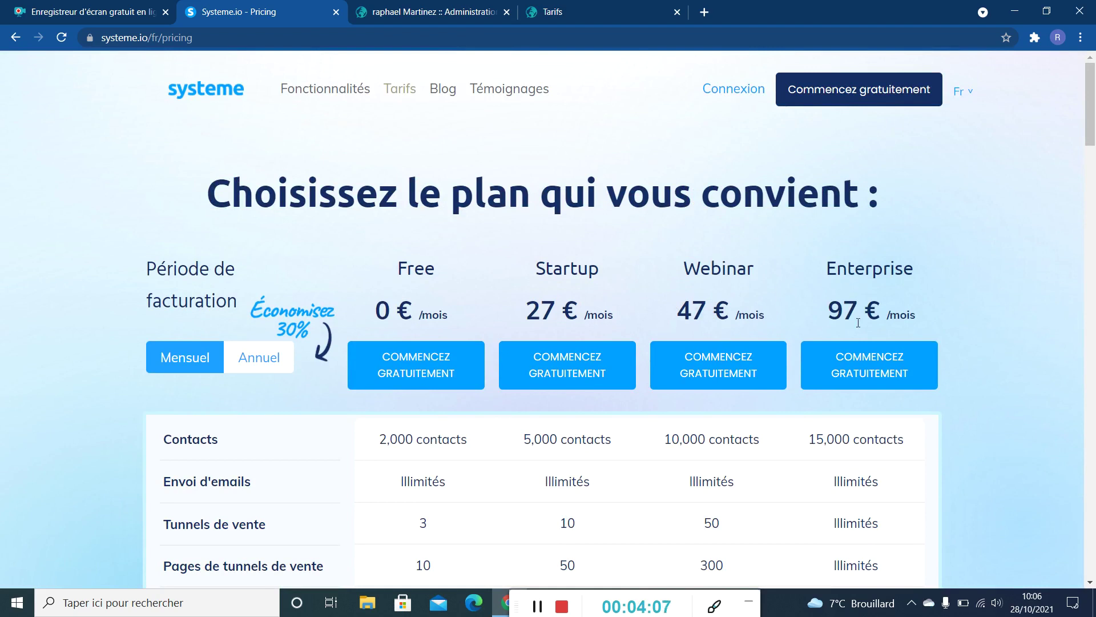
scroll(855, 328, "down", 1)
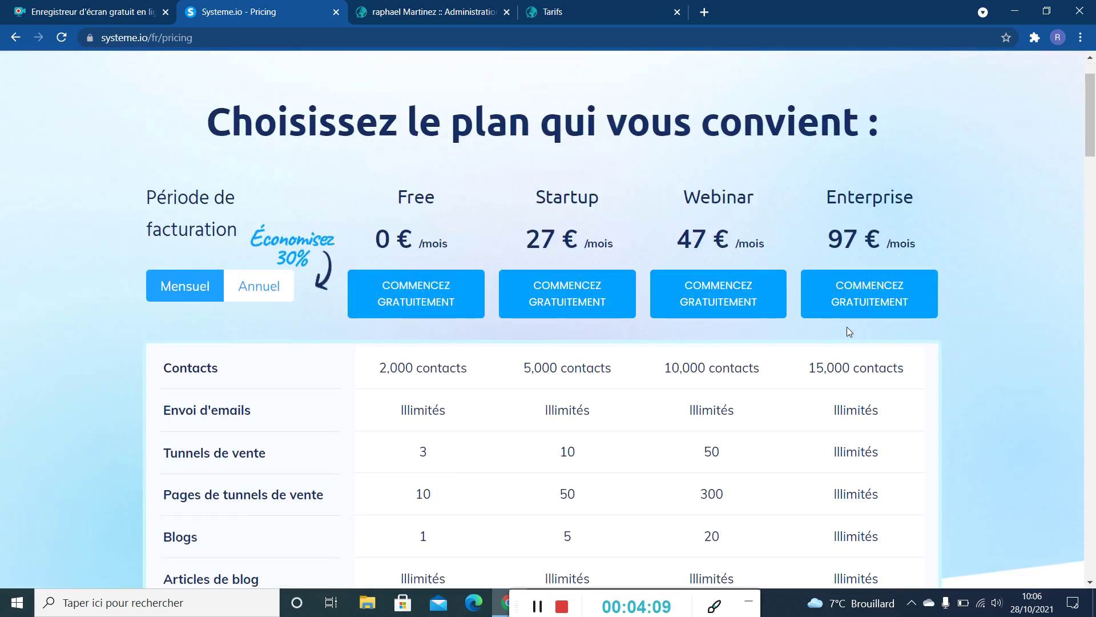
scroll(847, 327, "down", 1)
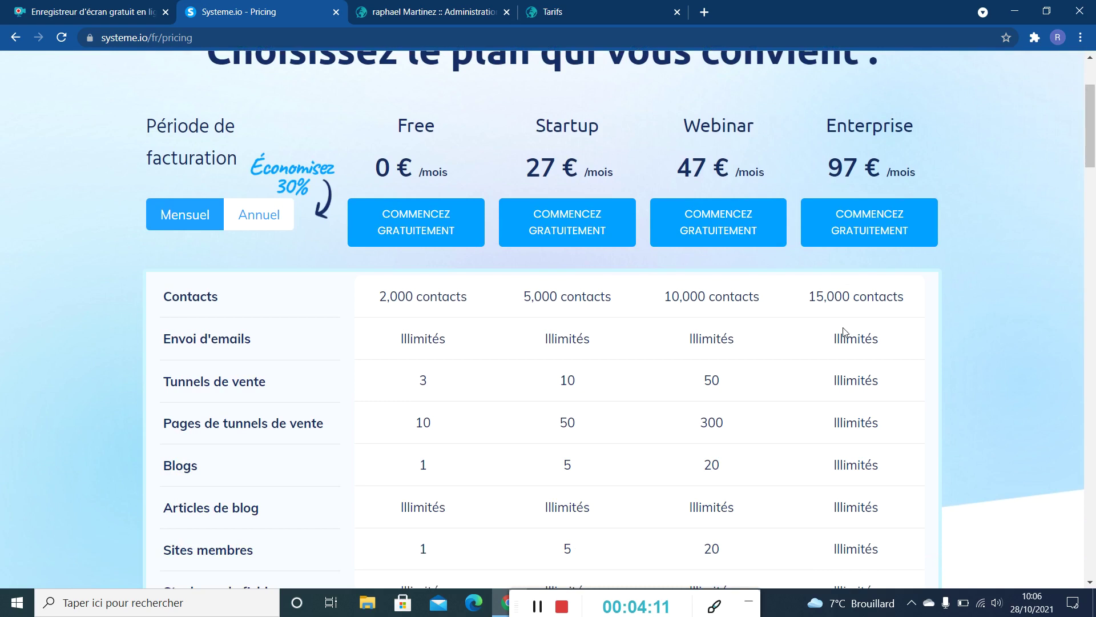
scroll(844, 332, "down", 6)
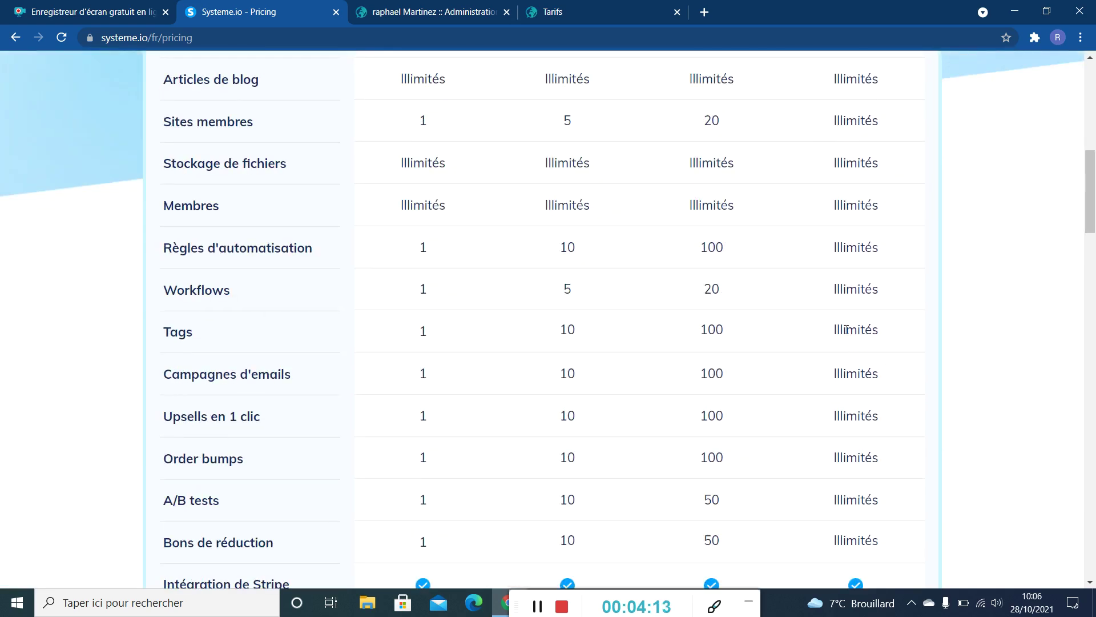
scroll(847, 329, "down", 2)
scroll(841, 329, "down", 1)
scroll(837, 326, "down", 4)
scroll(837, 327, "up", 3)
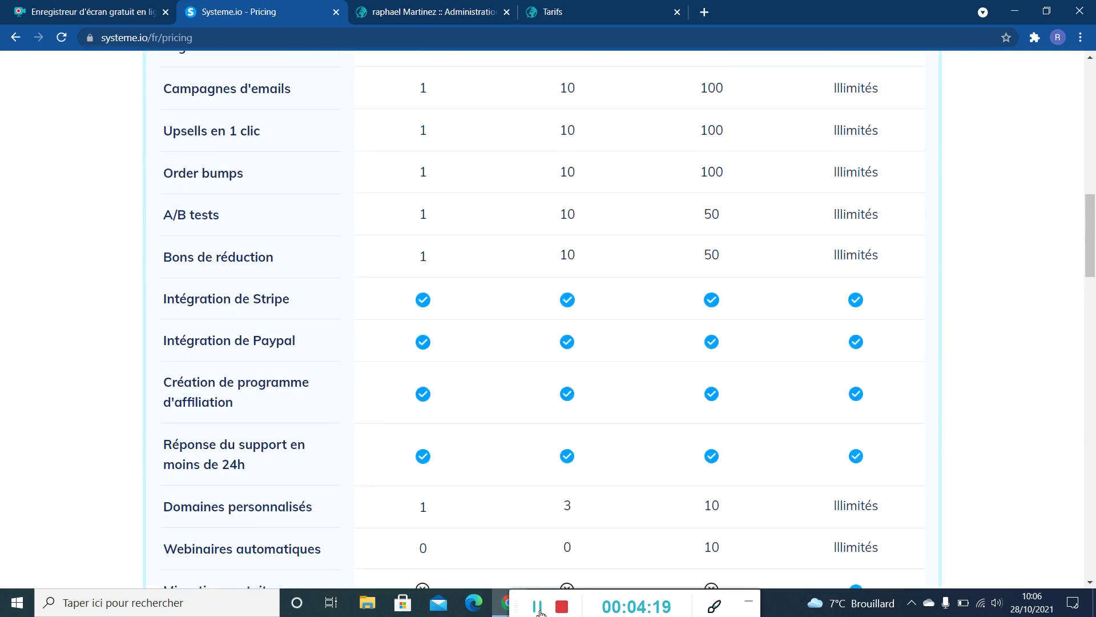
left_click(537, 607)
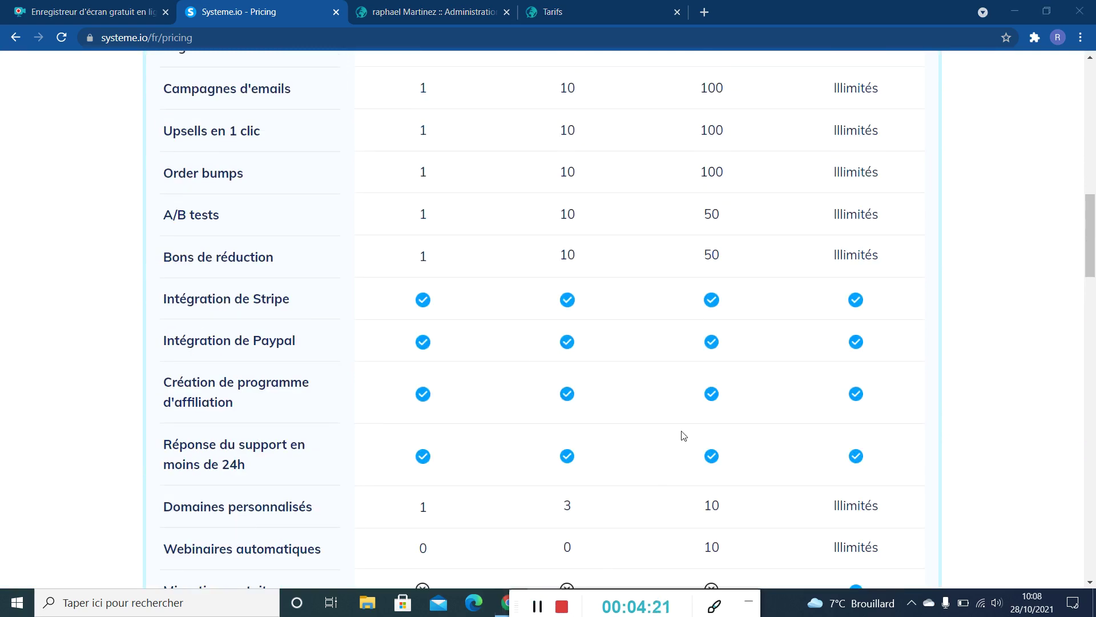
Open the Systeme.io Fonctionnalités page and review its tools, from sales funnels and email marketing to blogging and e-commerce
scroll(684, 435, "up", 4)
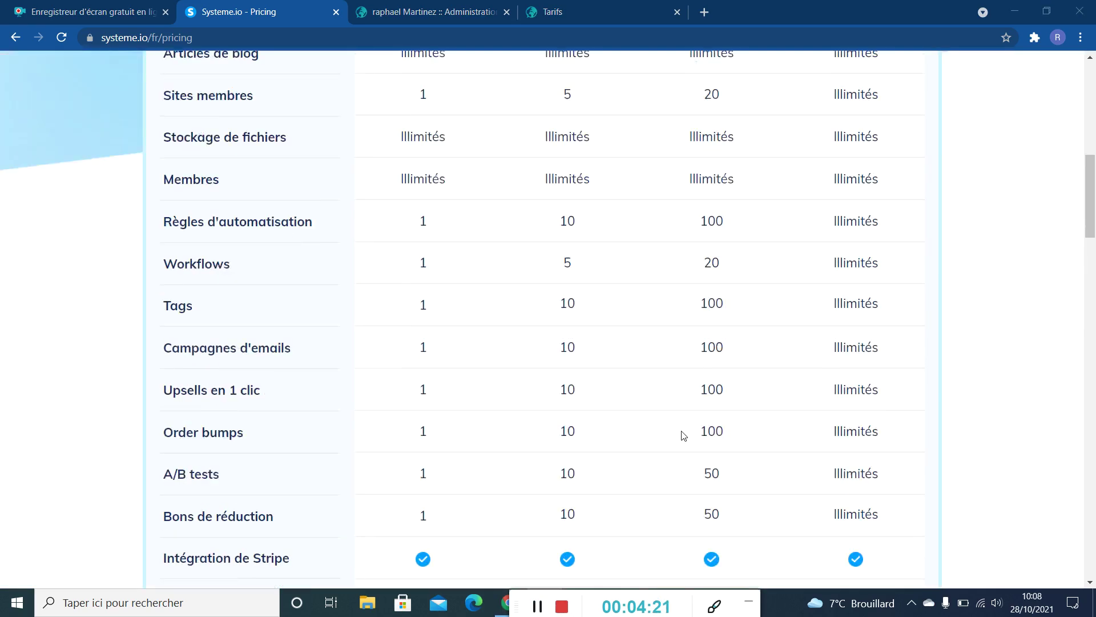
scroll(684, 435, "up", 8)
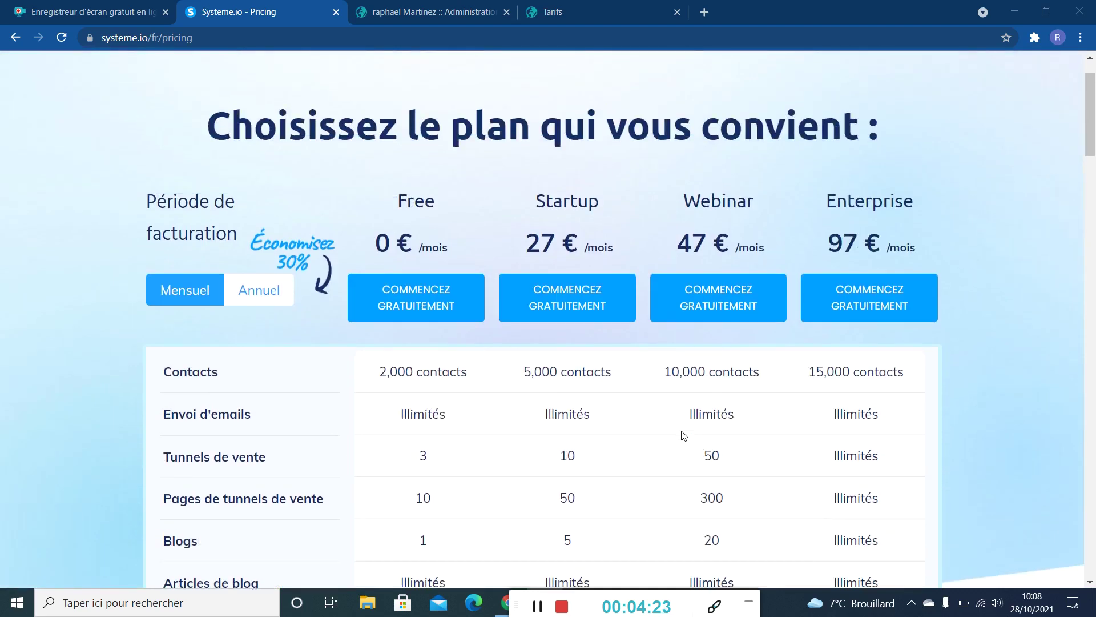
scroll(684, 436, "up", 1)
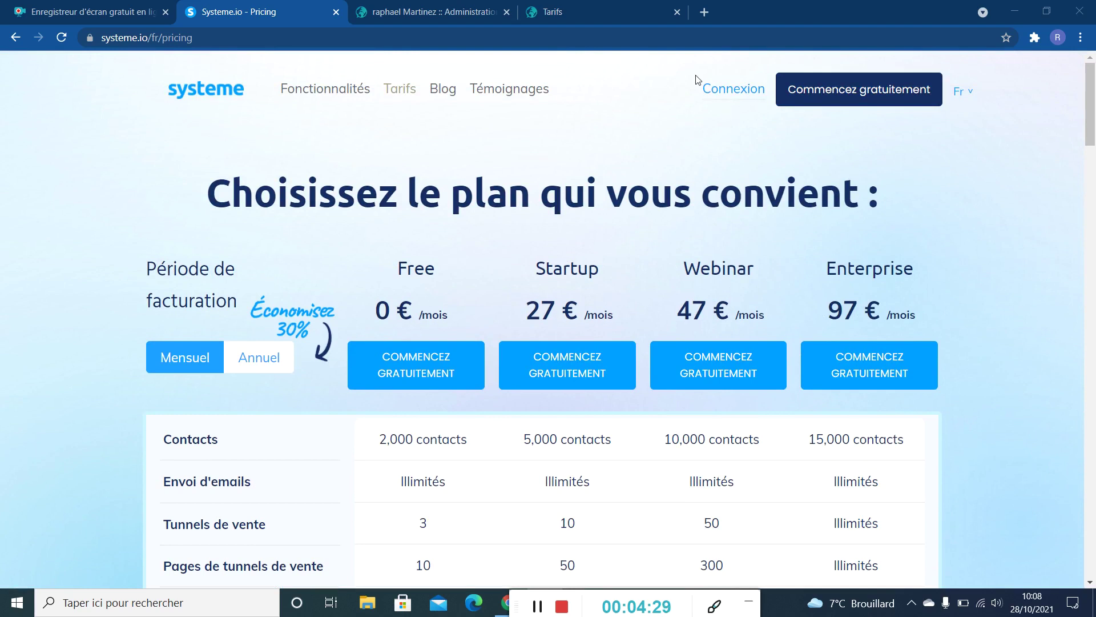
left_click(353, 90)
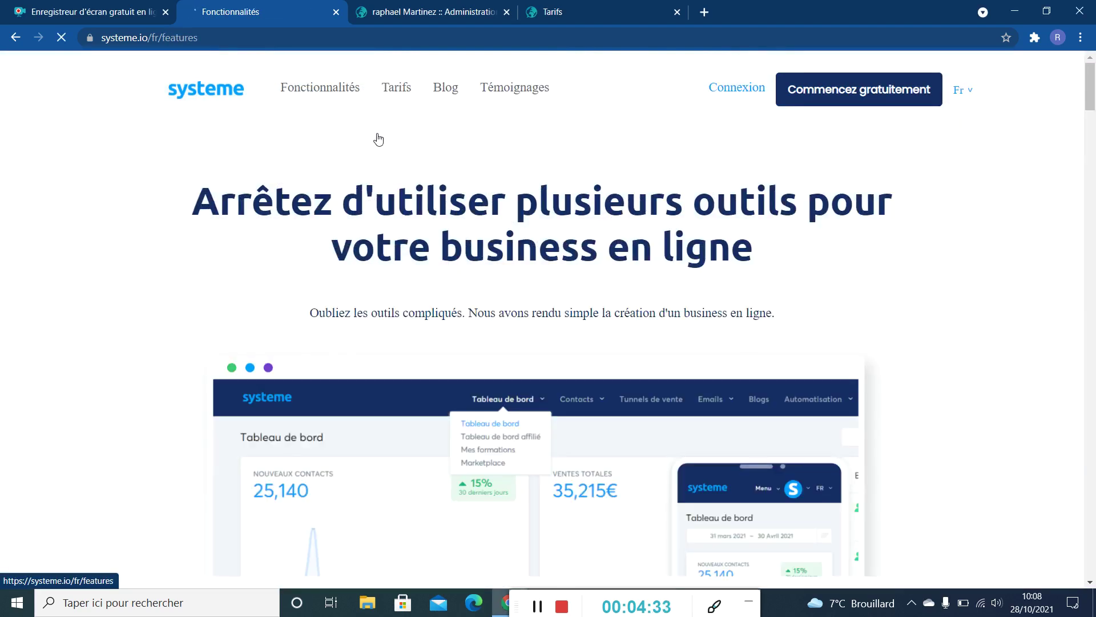
scroll(338, 137, "down", 3)
scroll(340, 137, "down", 5)
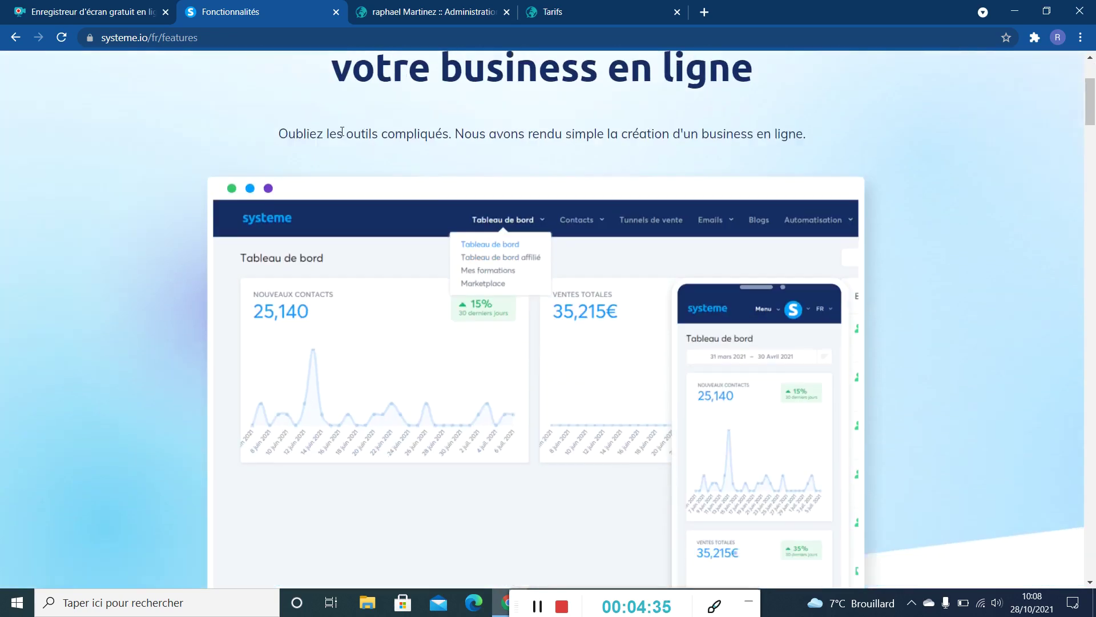
scroll(343, 135, "up", 3)
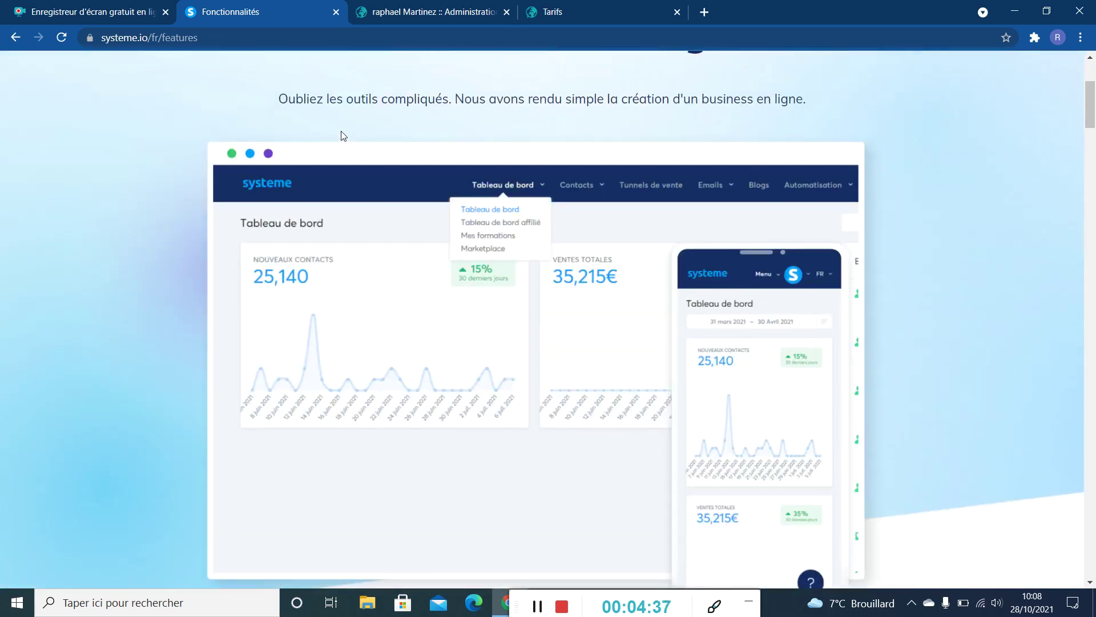
scroll(343, 136, "down", 13)
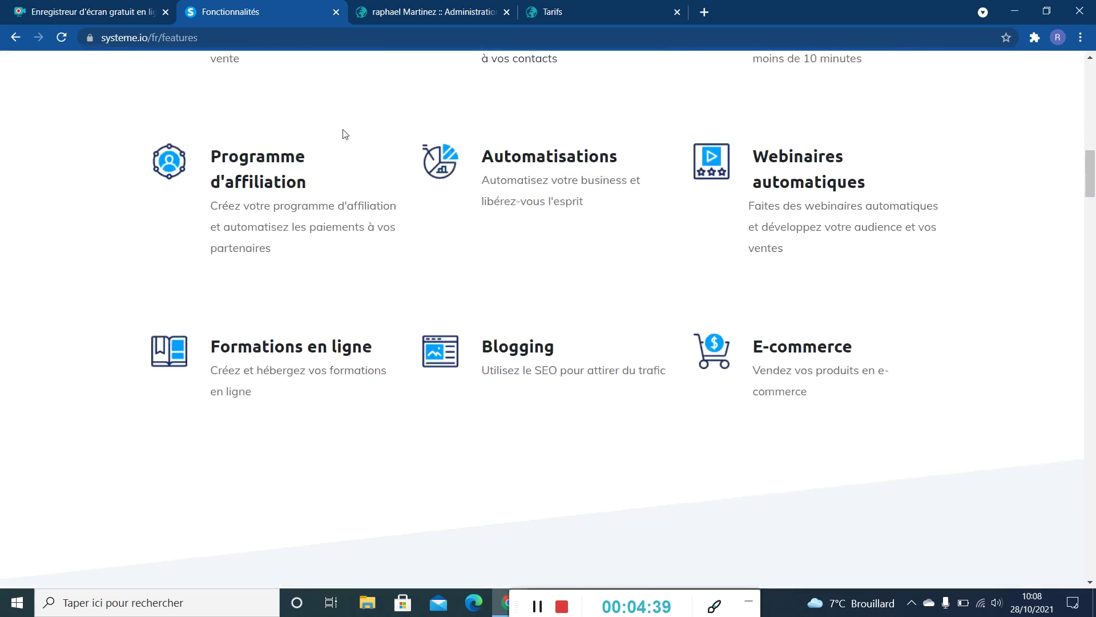
scroll(280, 204, "up", 3)
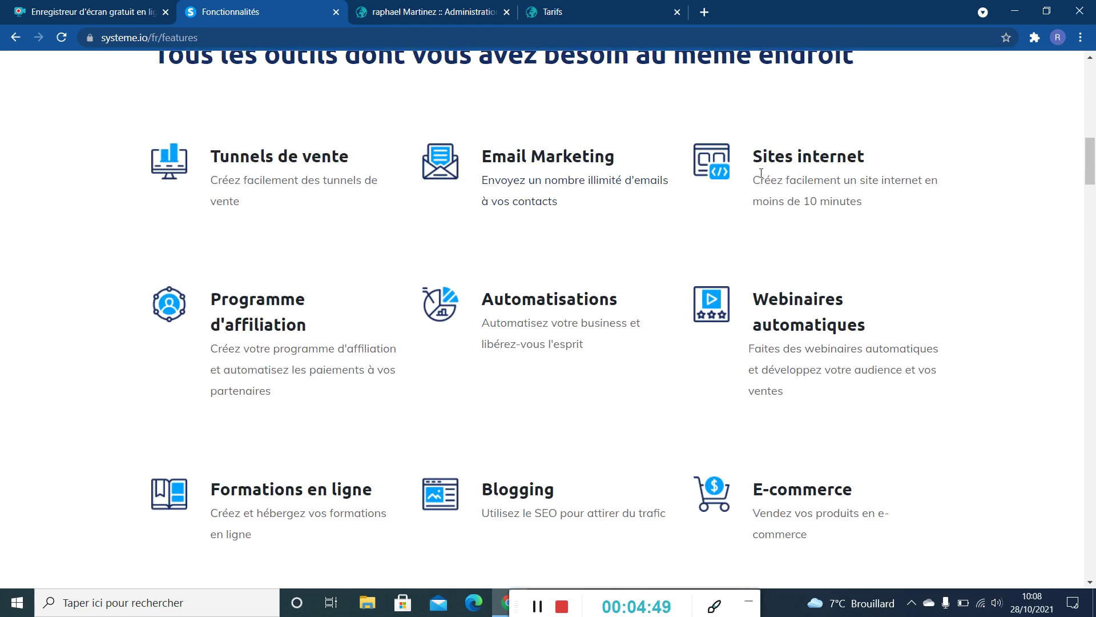
scroll(775, 196, "down", 1)
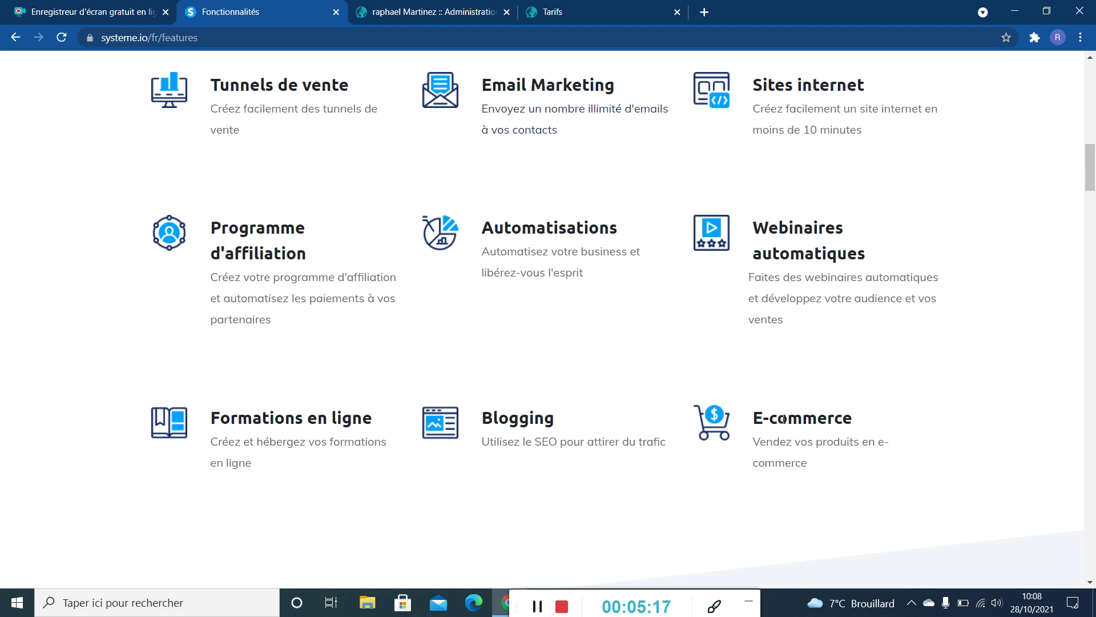
Sign in to the Systeme.io account with the prefilled credentials to reach its dashboard
scroll(706, 394, "up", 10)
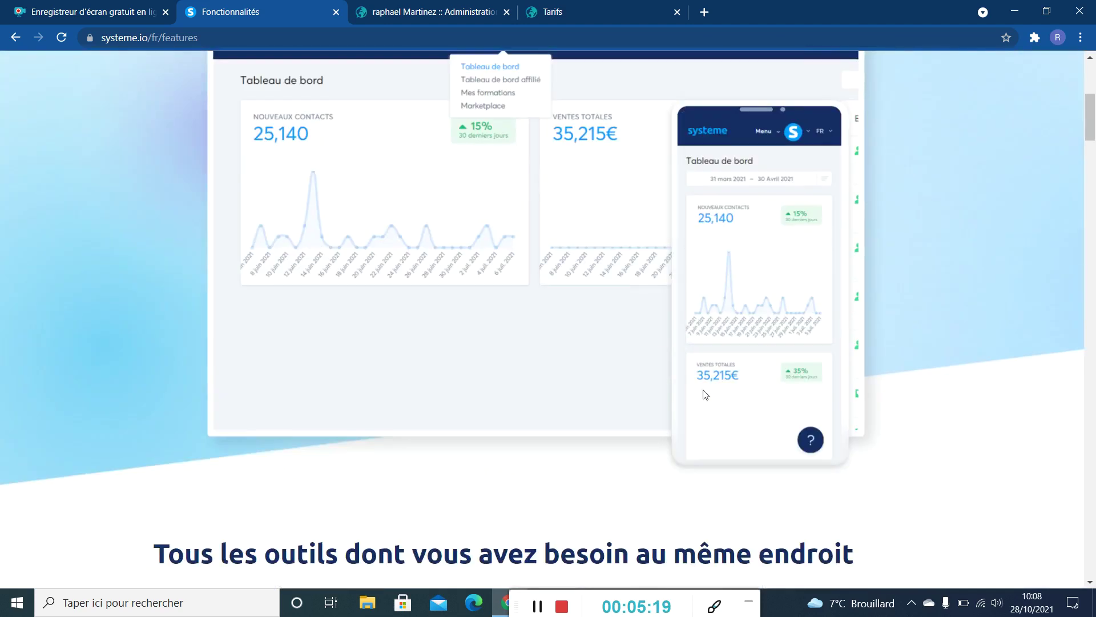
scroll(704, 392, "up", 2)
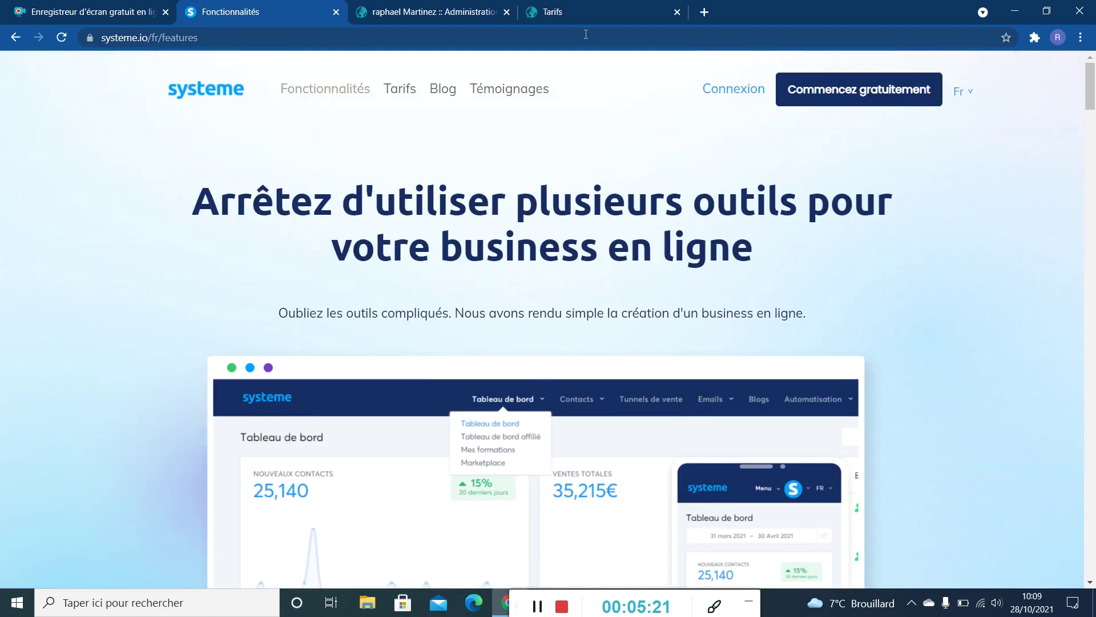
left_click(727, 94)
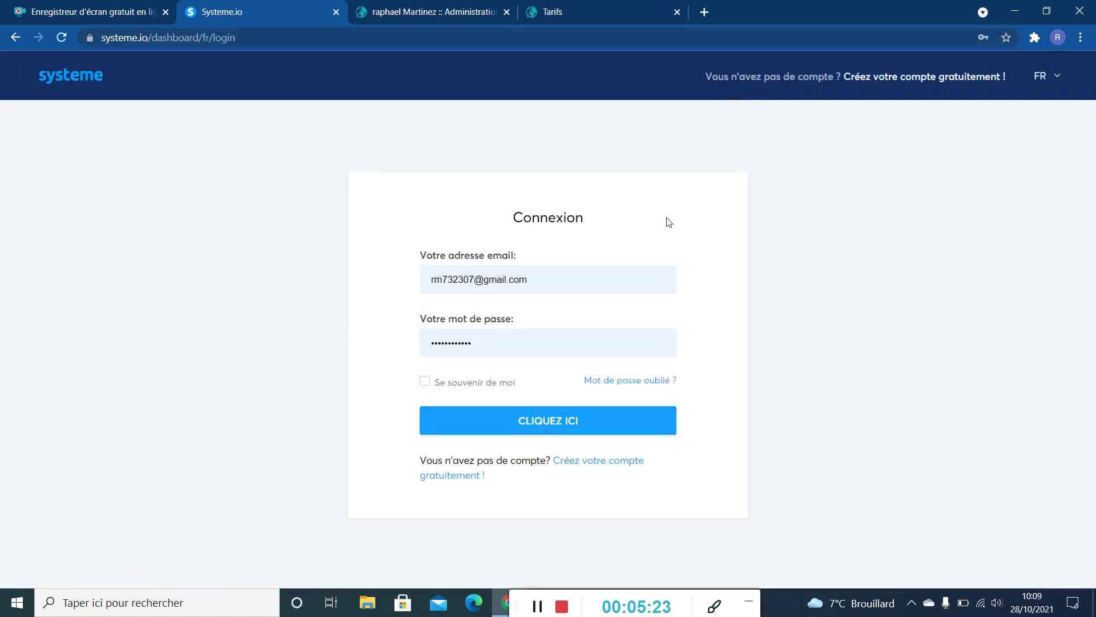
left_click(540, 426)
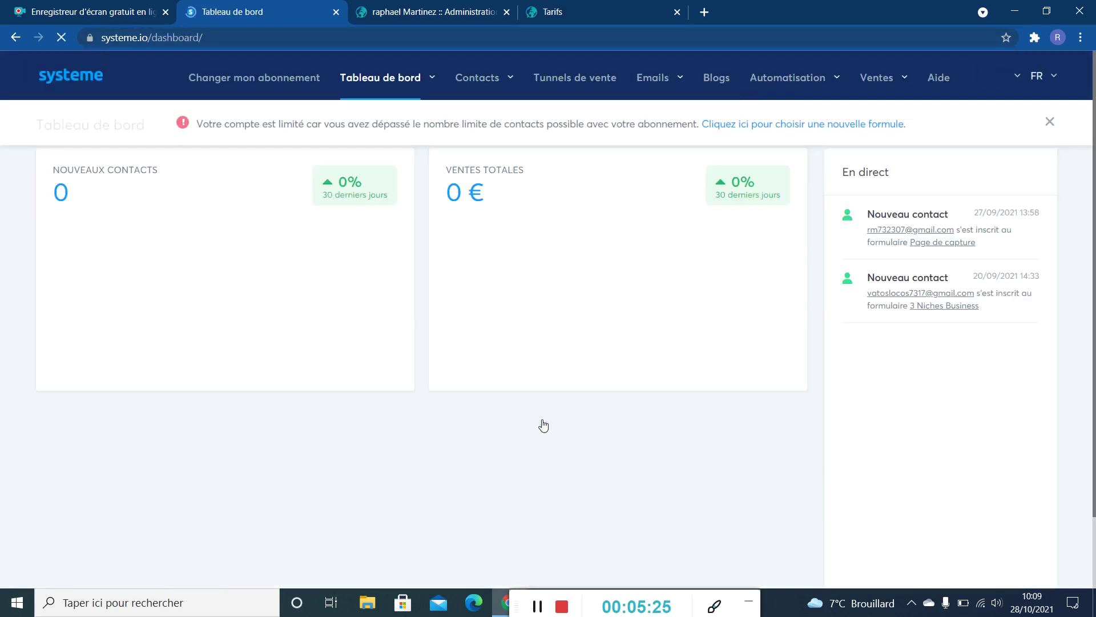
mouse_move(518, 346)
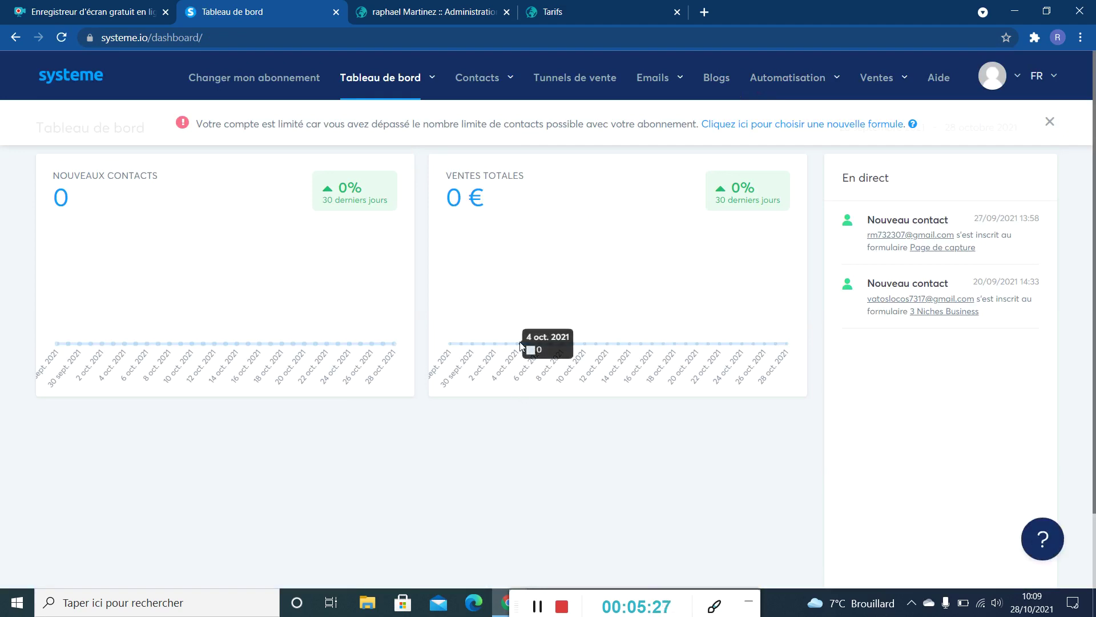
Open the Tableau de bord affilié and examine the commission summary, the affiliate link section and the marketplace offers
mouse_move(401, 87)
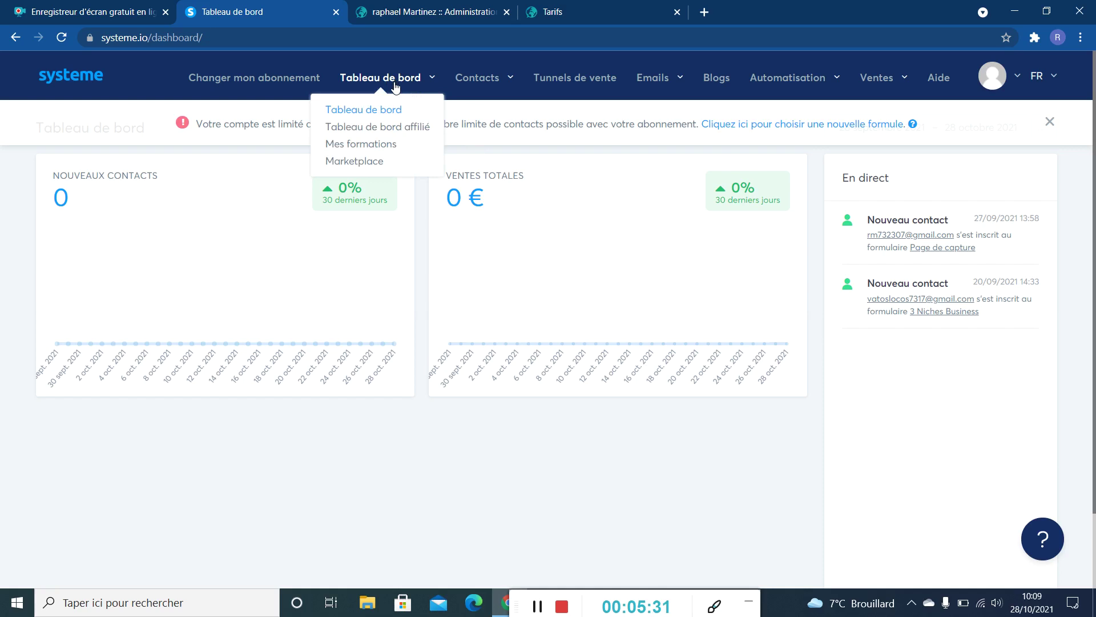
left_click(393, 129)
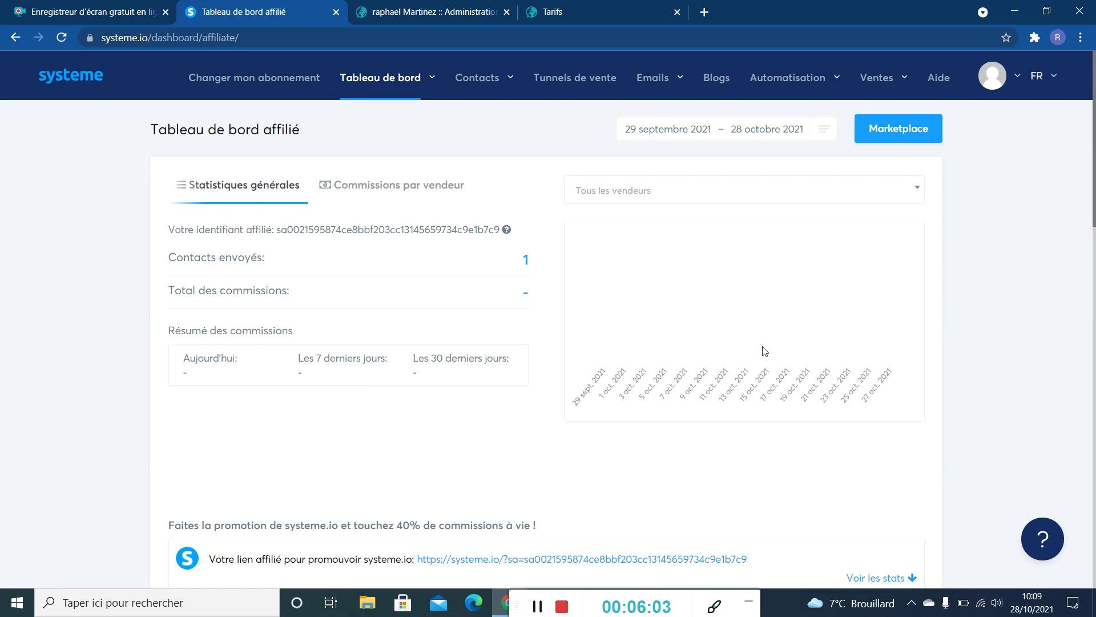
scroll(714, 359, "down", 3)
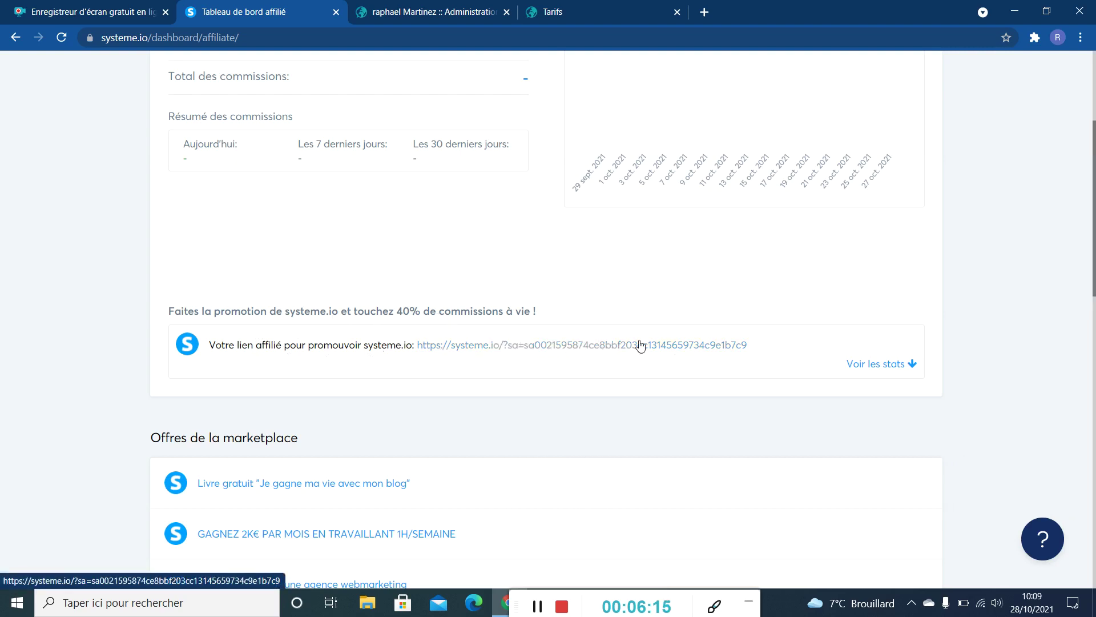
scroll(491, 389, "down", 2)
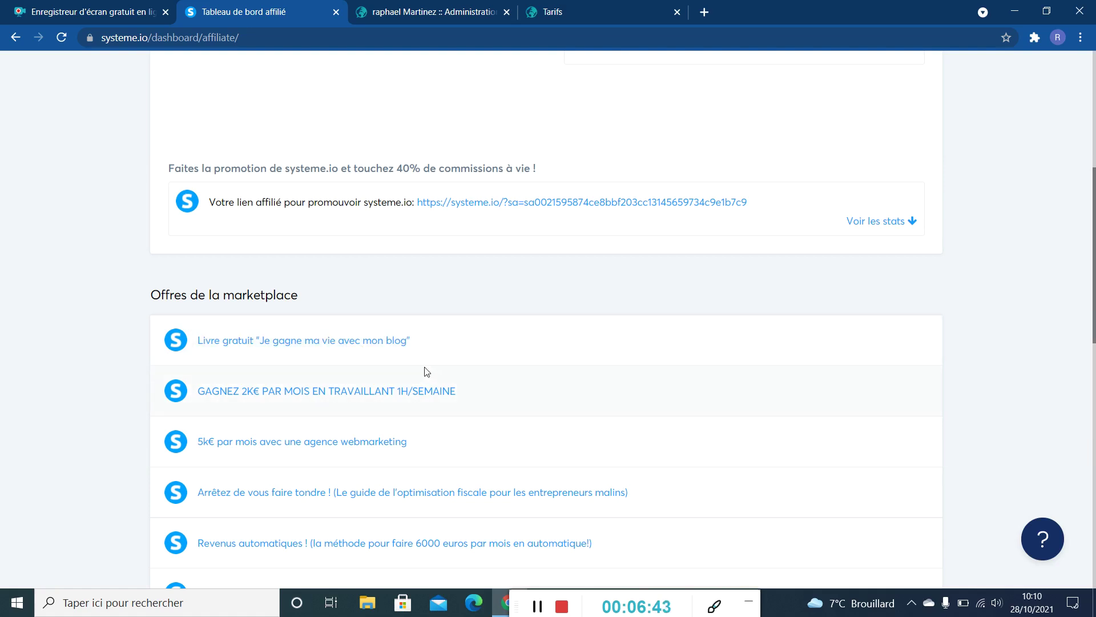
scroll(429, 372, "down", 2)
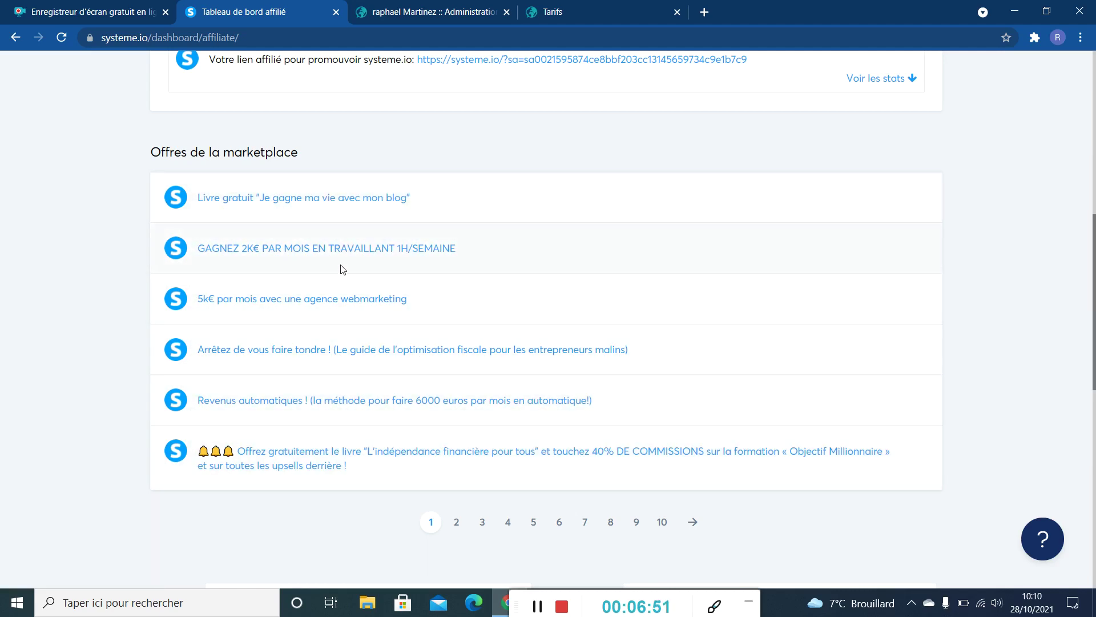
Open the Systeme.io Marketplace and select the Produits d'information category
scroll(334, 251, "up", 9)
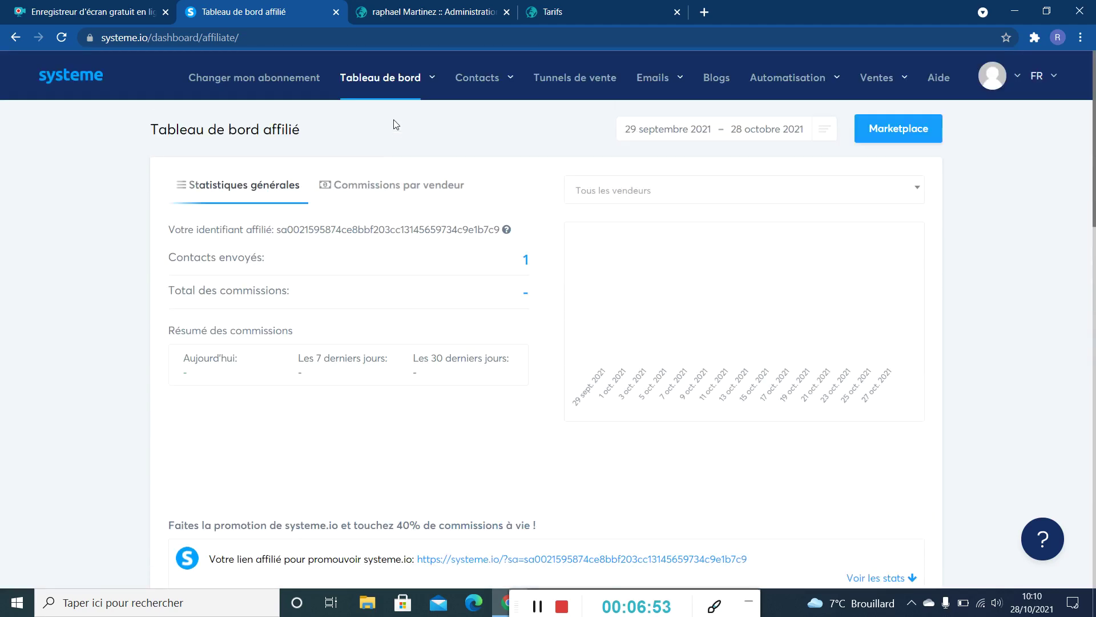
mouse_move(403, 80)
left_click(370, 161)
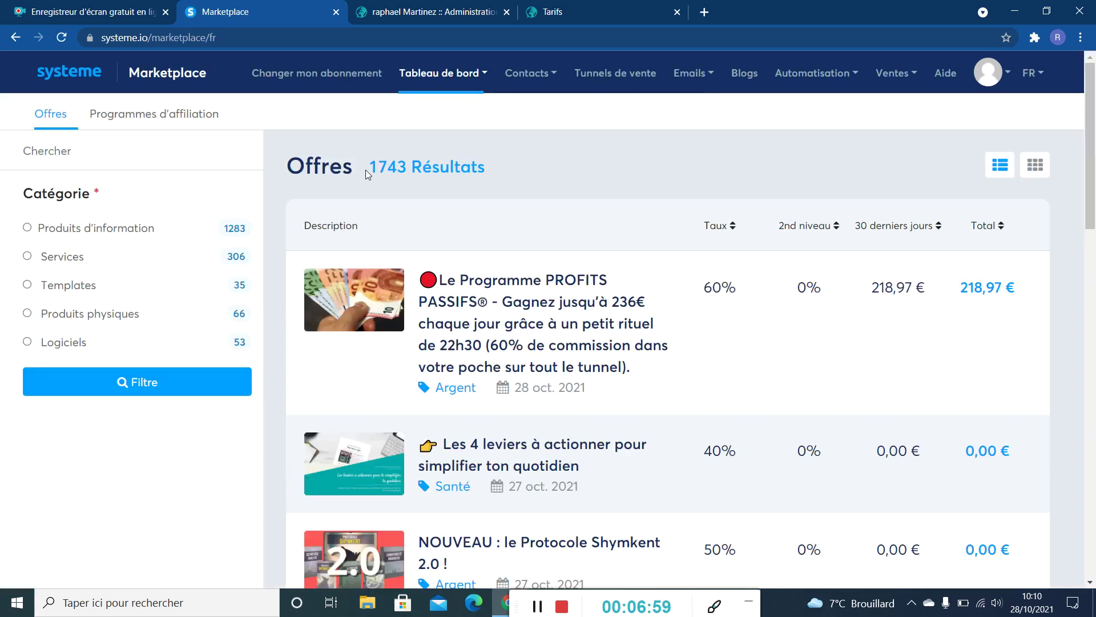
scroll(394, 203, "down", 1)
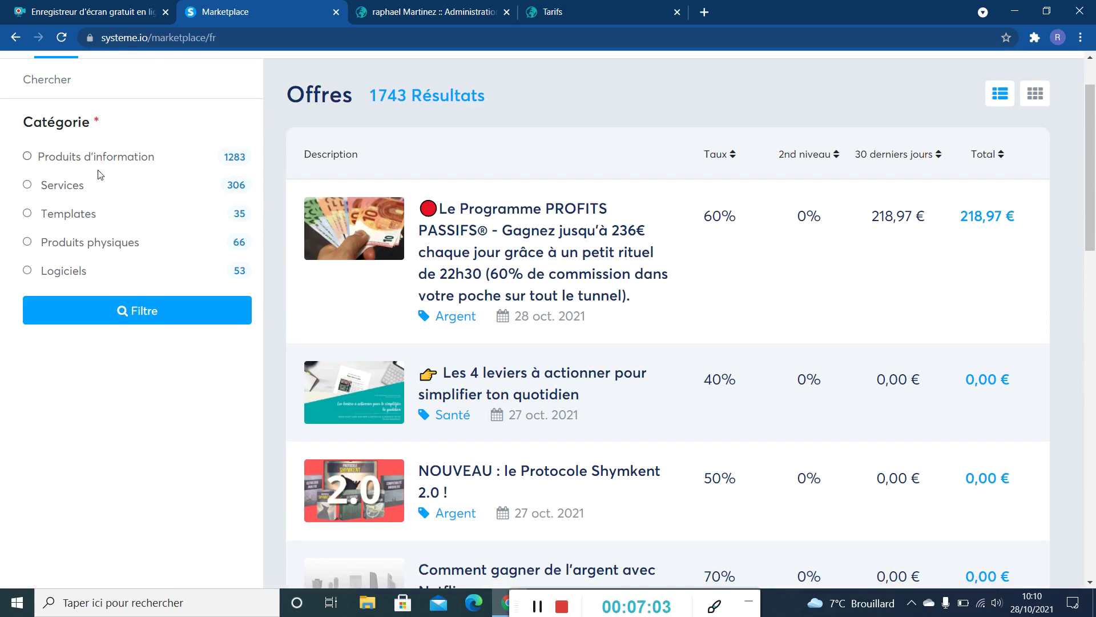
left_click(109, 157)
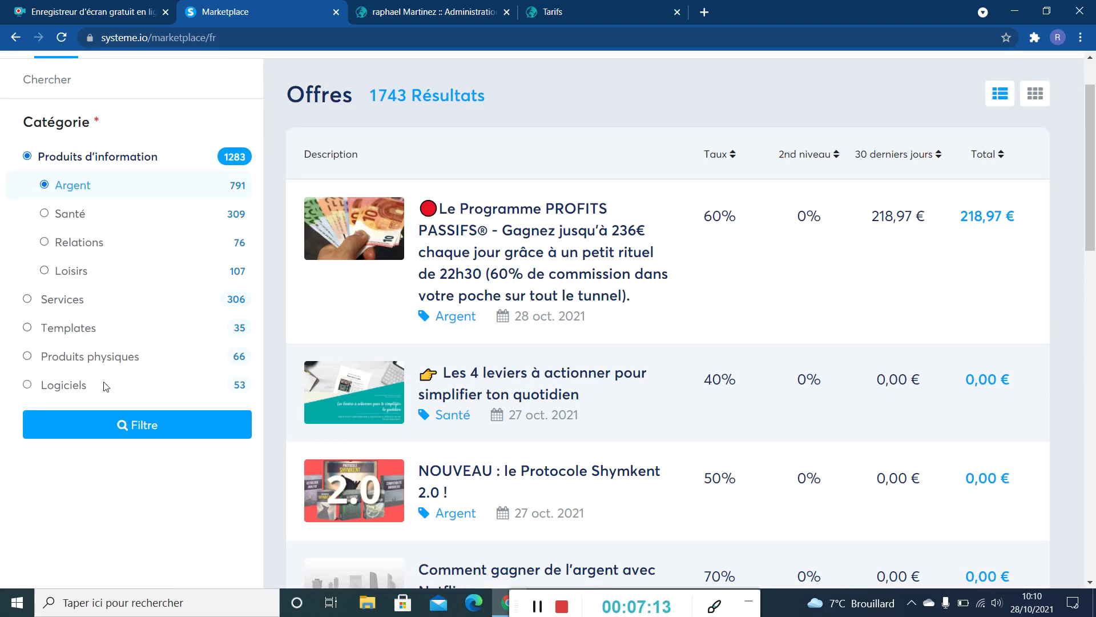
Browse the marketplace offers and compare their commission rates and earnings
scroll(343, 274, "down", 1)
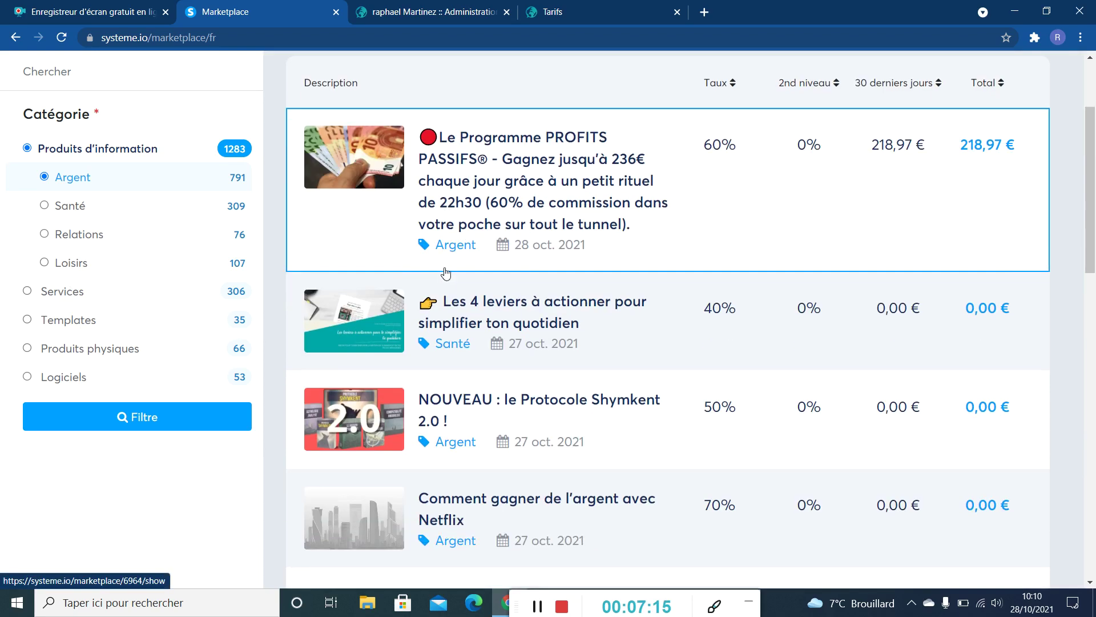
scroll(376, 282, "down", 3)
scroll(383, 285, "down", 2)
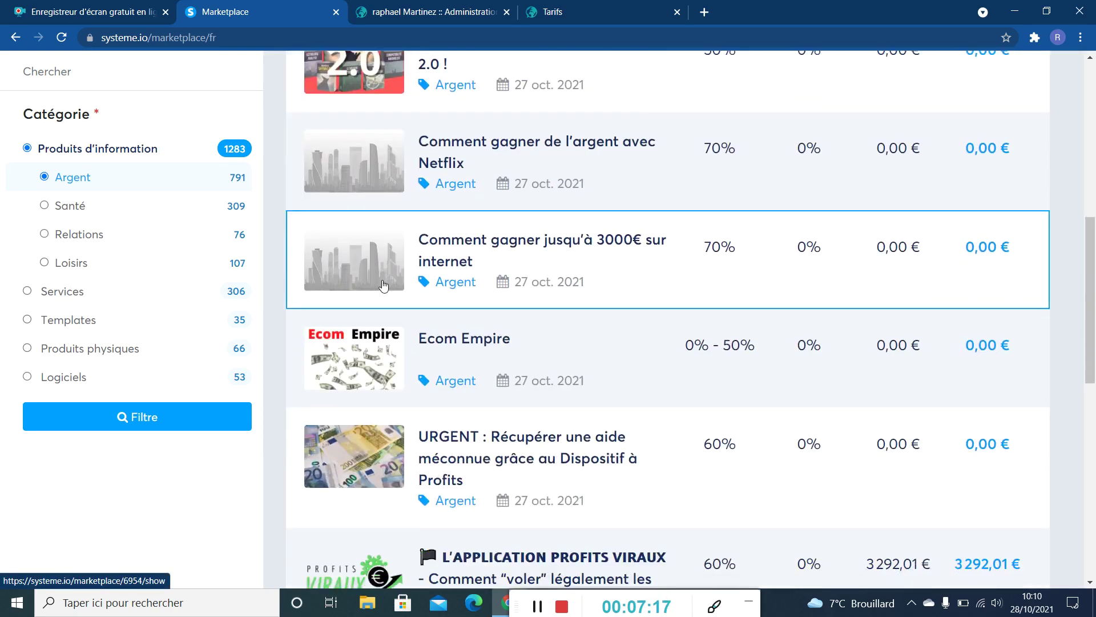
scroll(375, 286, "down", 2)
scroll(375, 285, "down", 1)
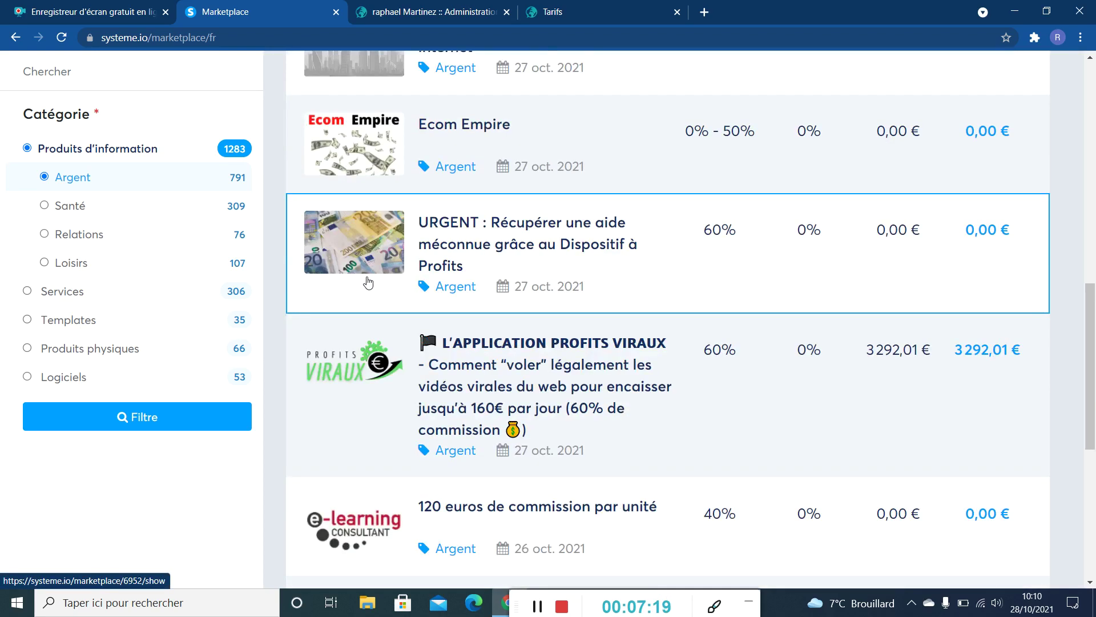
Open the marketplace offer "Le Programme PROFITS PASSIFS" and review its commission rate, earnings and promotion options
scroll(369, 283, "up", 10)
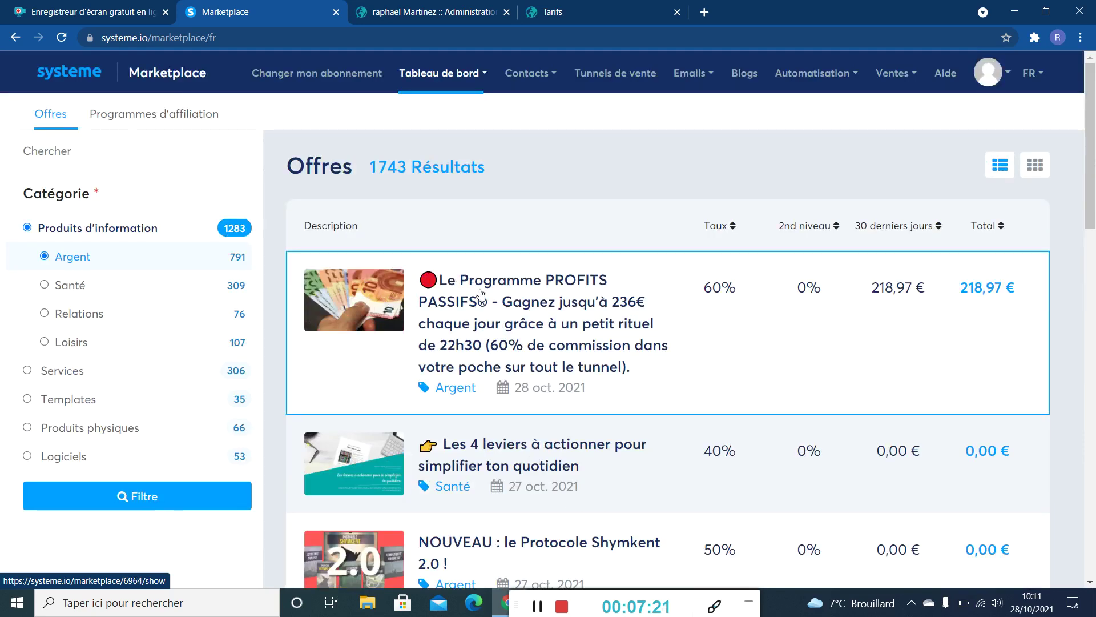
left_click(537, 297)
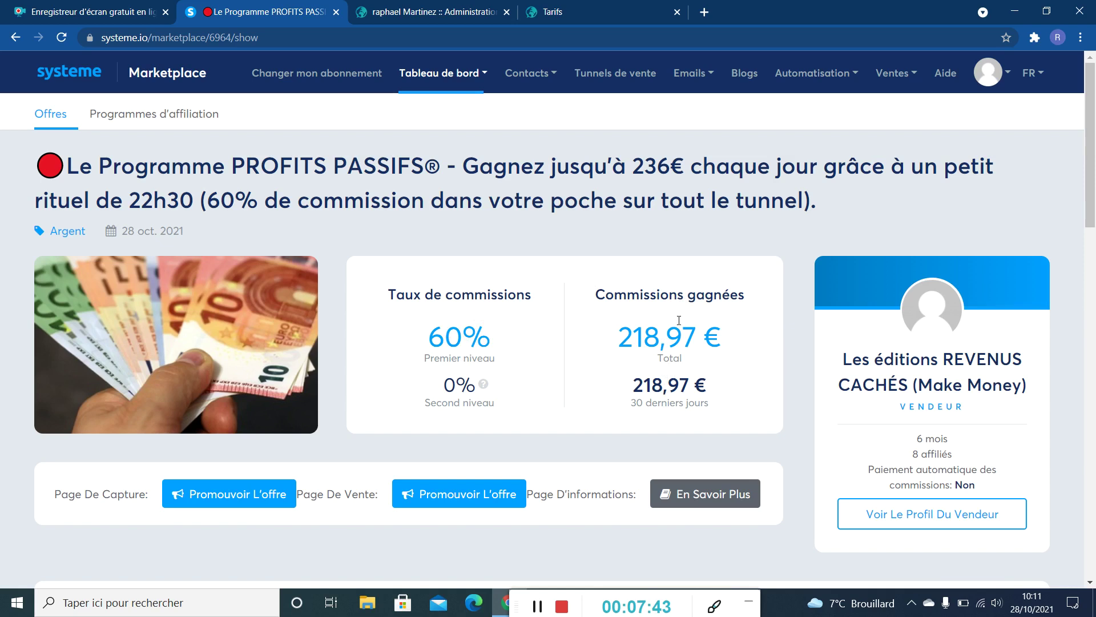
scroll(674, 317, "down", 1)
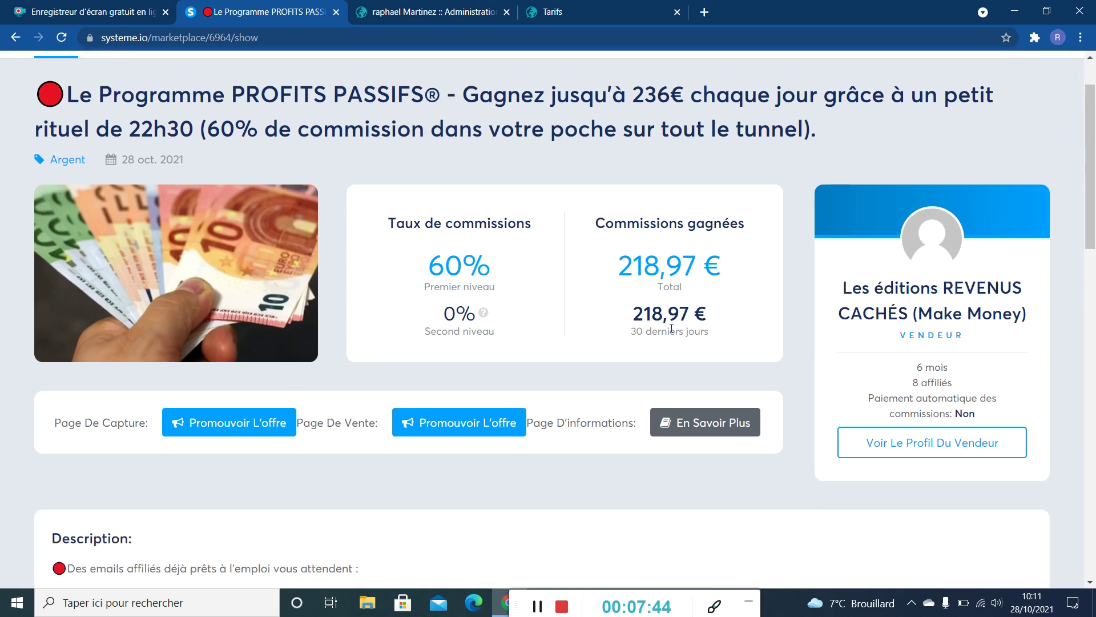
Open the offer's Page de Capture promotion link, look through the whole capture page, and close it
left_click(235, 422)
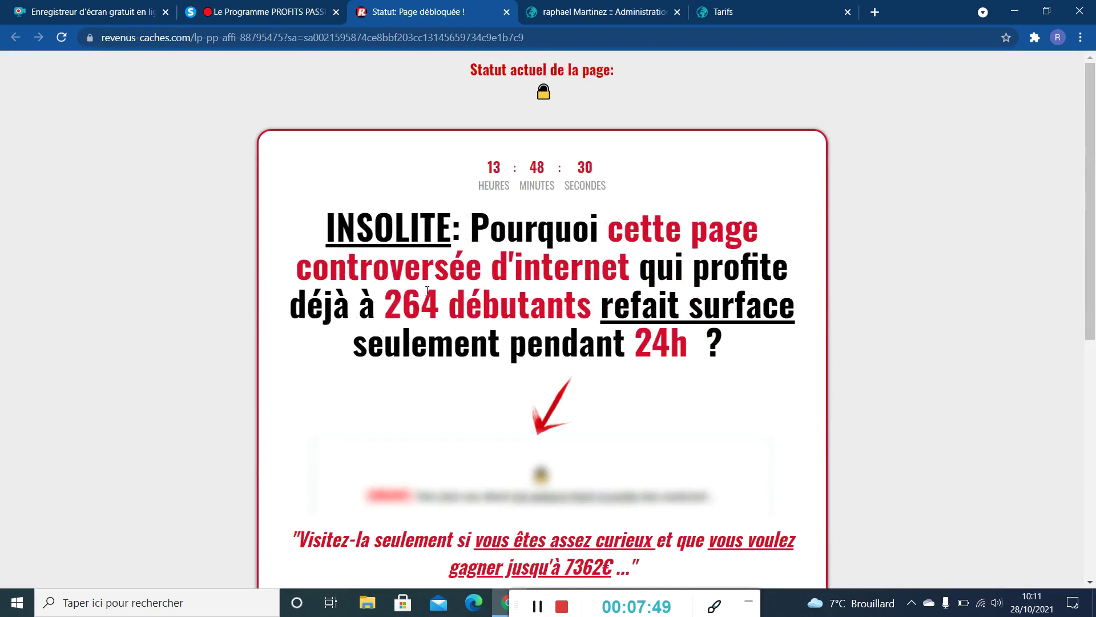
scroll(393, 265, "down", 1)
scroll(393, 266, "down", 7)
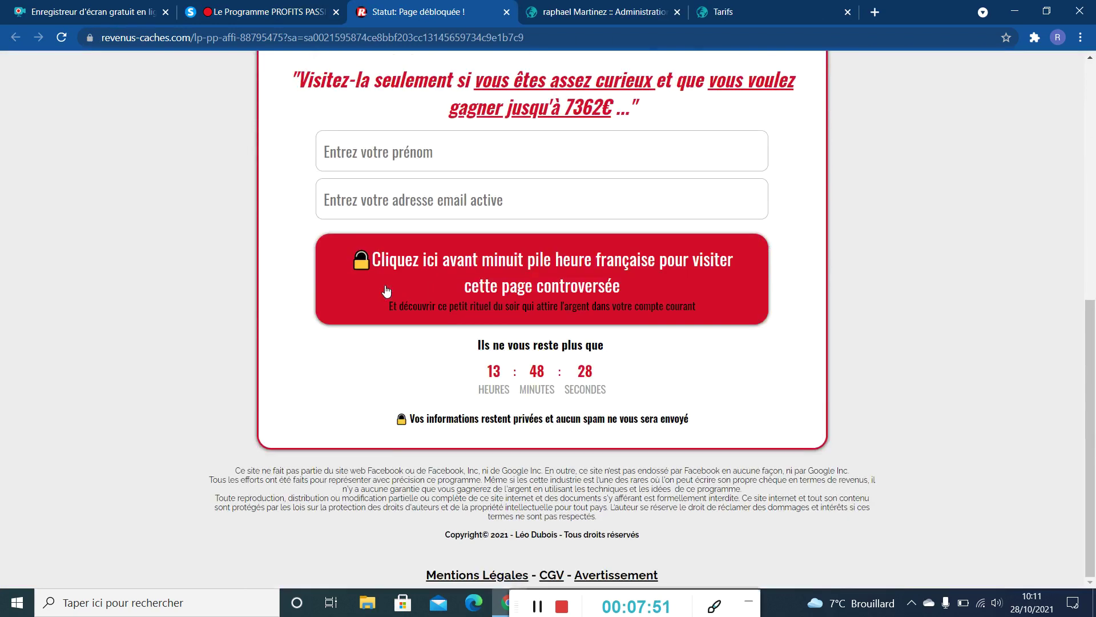
scroll(384, 288, "up", 8)
scroll(352, 275, "up", 1)
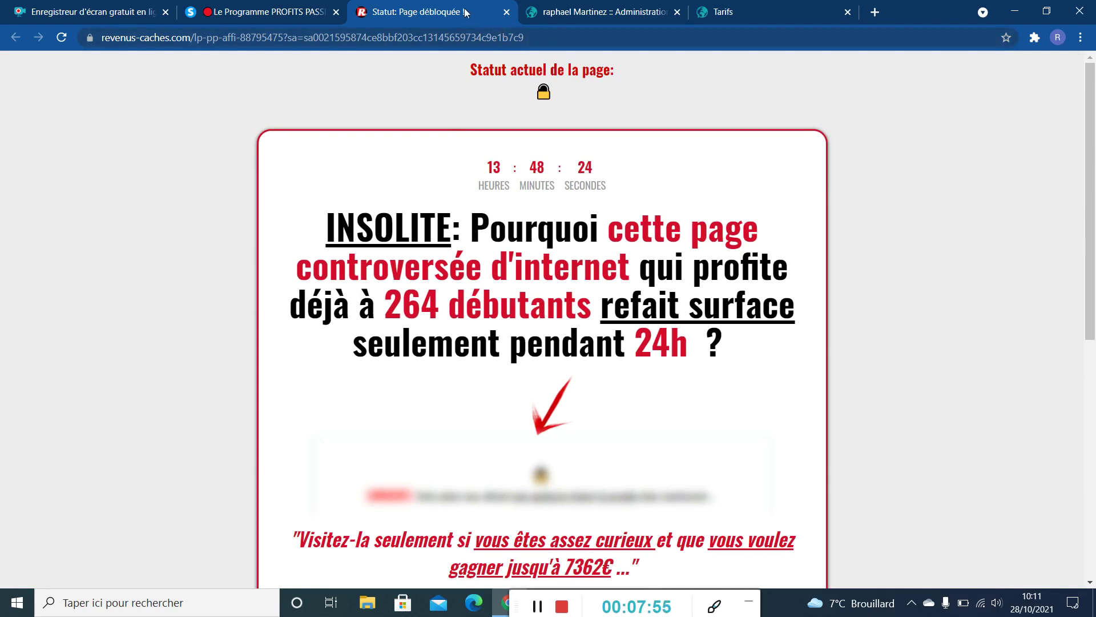
left_click(506, 12)
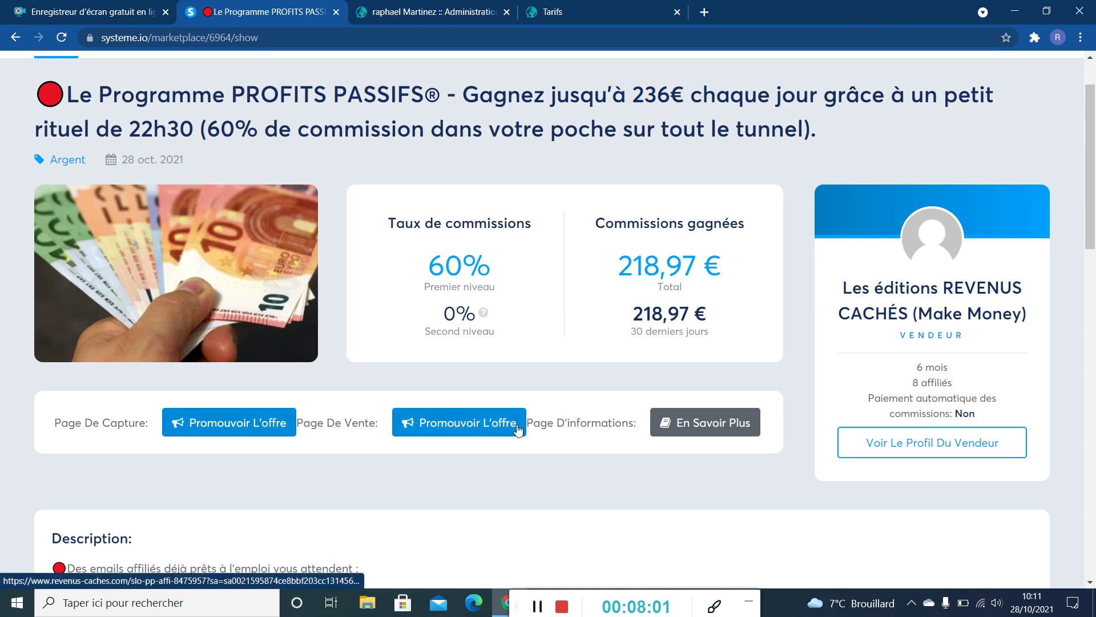
Open the offer's Page de Vente promotion link, skim the sales letter, and close it
scroll(514, 417, "down", 1)
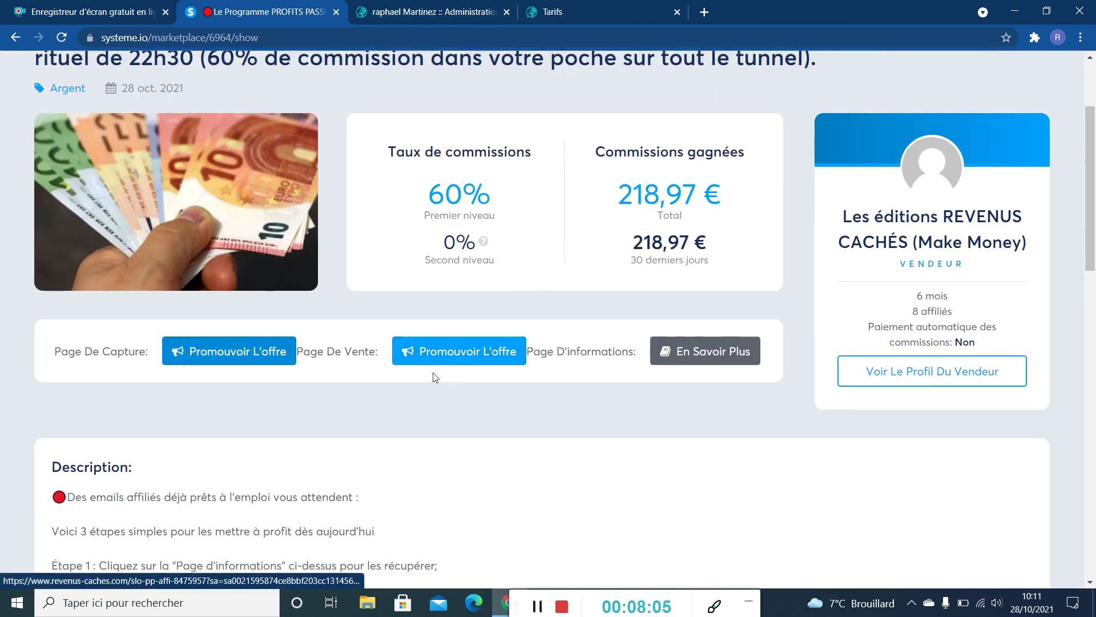
left_click(466, 354)
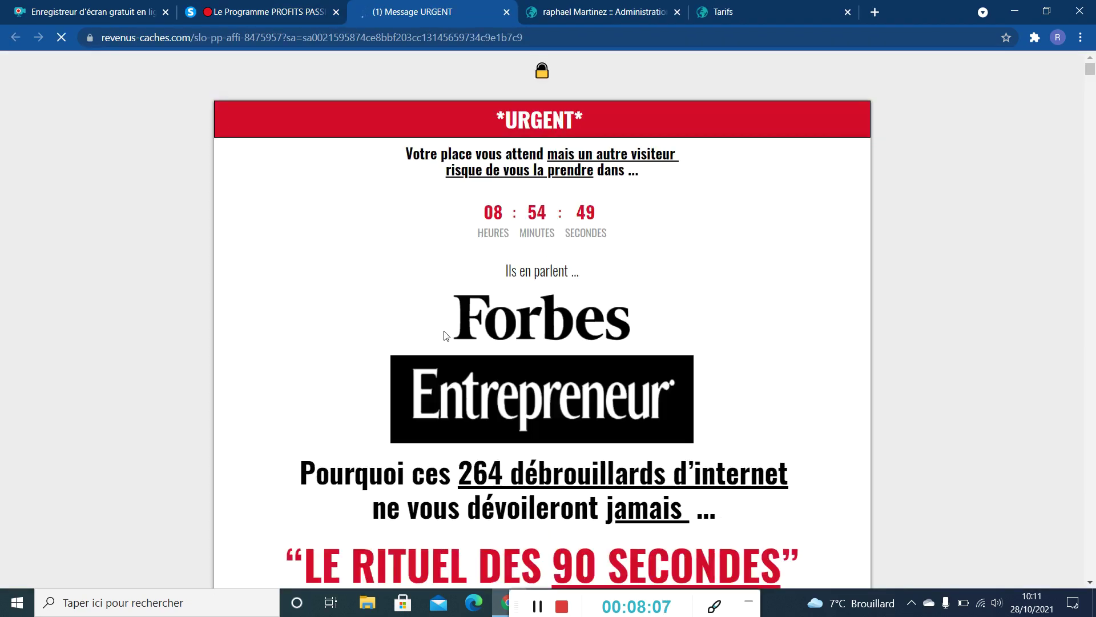
scroll(446, 335, "down", 10)
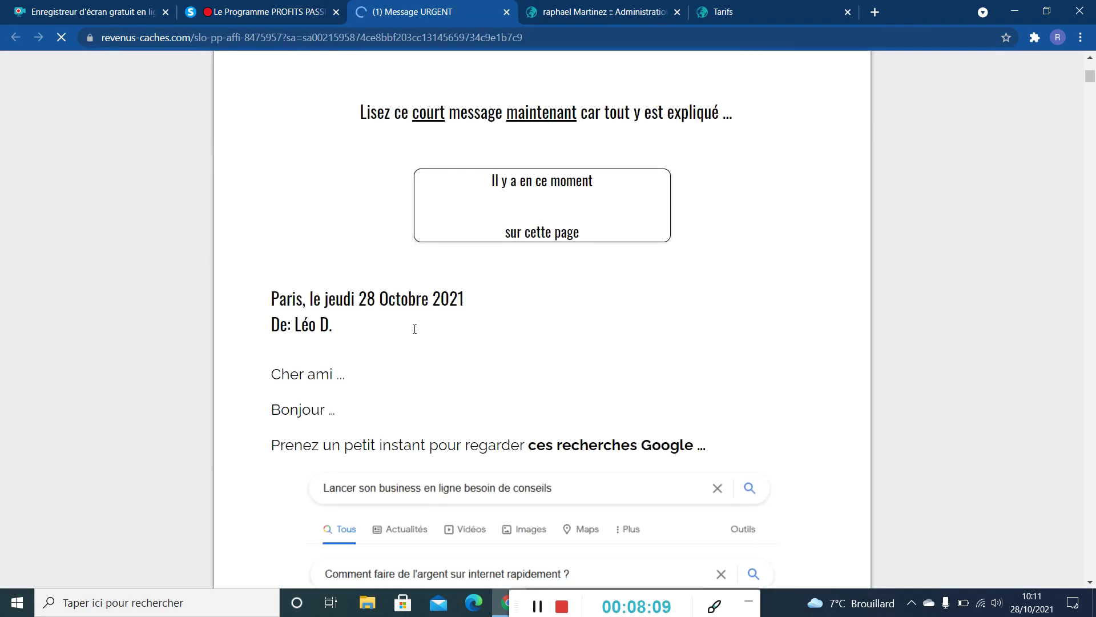
scroll(414, 329, "down", 5)
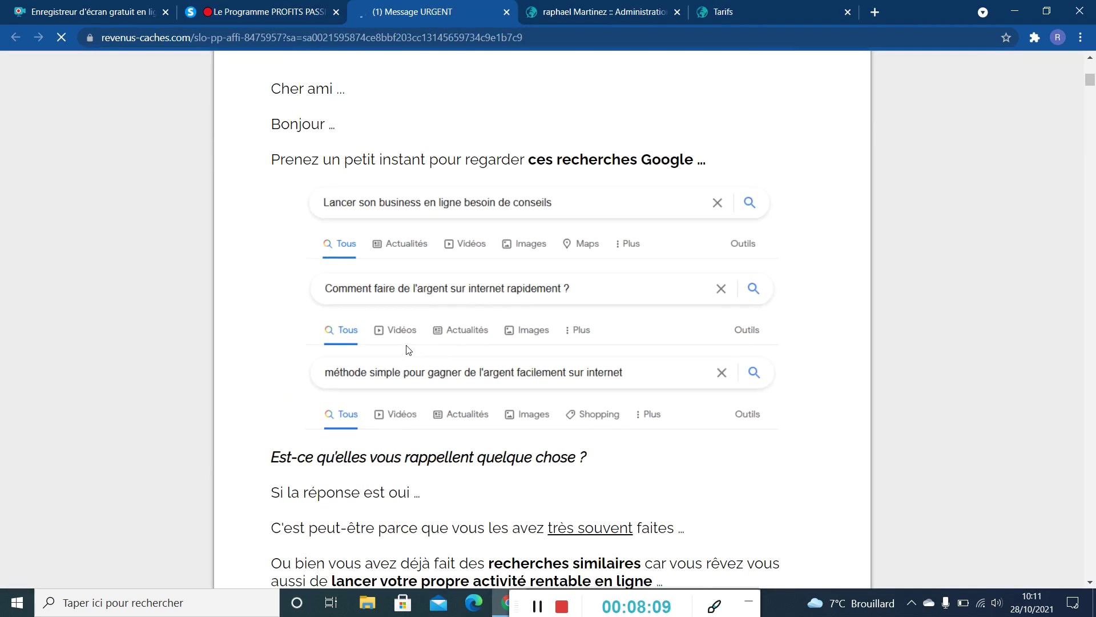
left_click(506, 12)
Read the offer's description, covering the promotion steps, sales funnel structure, affiliate earnings, concept, target audiences and contact section
scroll(402, 121, "down", 3)
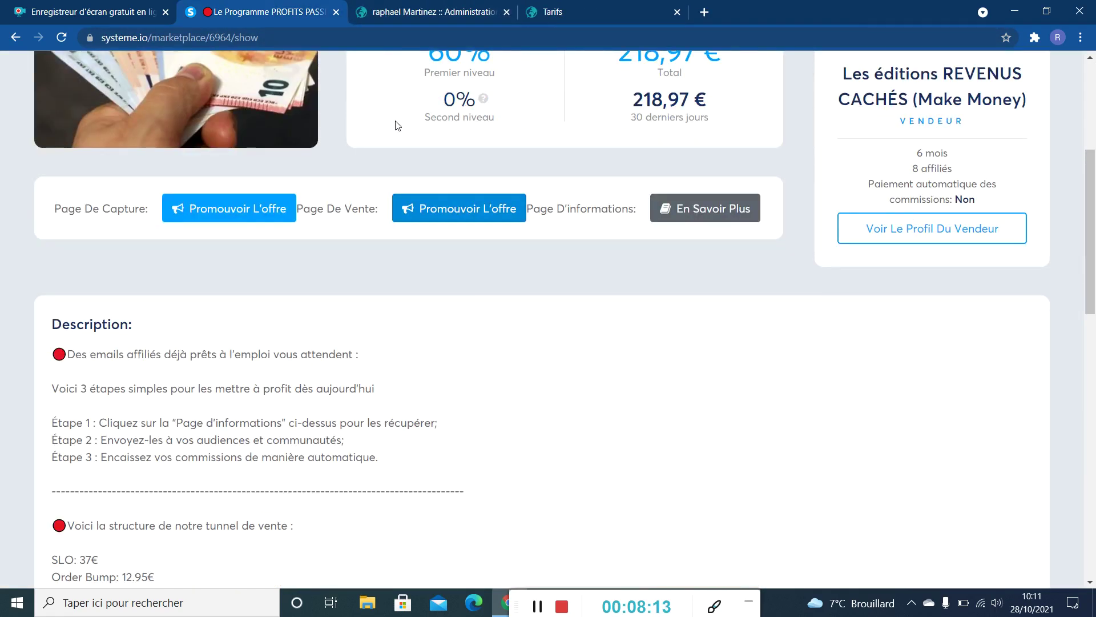
scroll(398, 125, "down", 4)
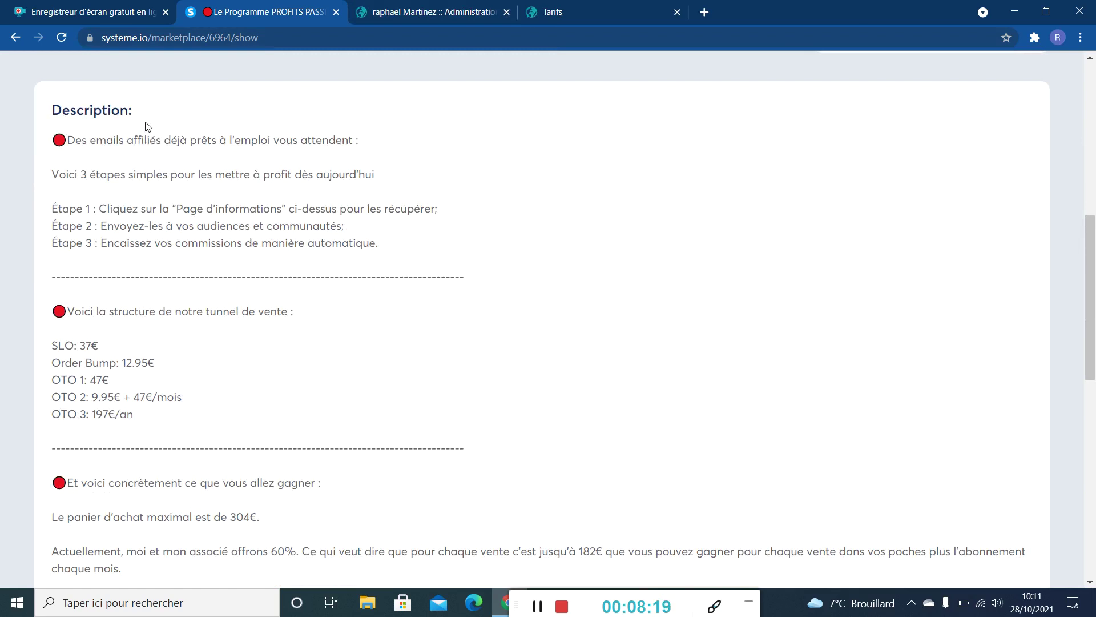
scroll(174, 175, "down", 1)
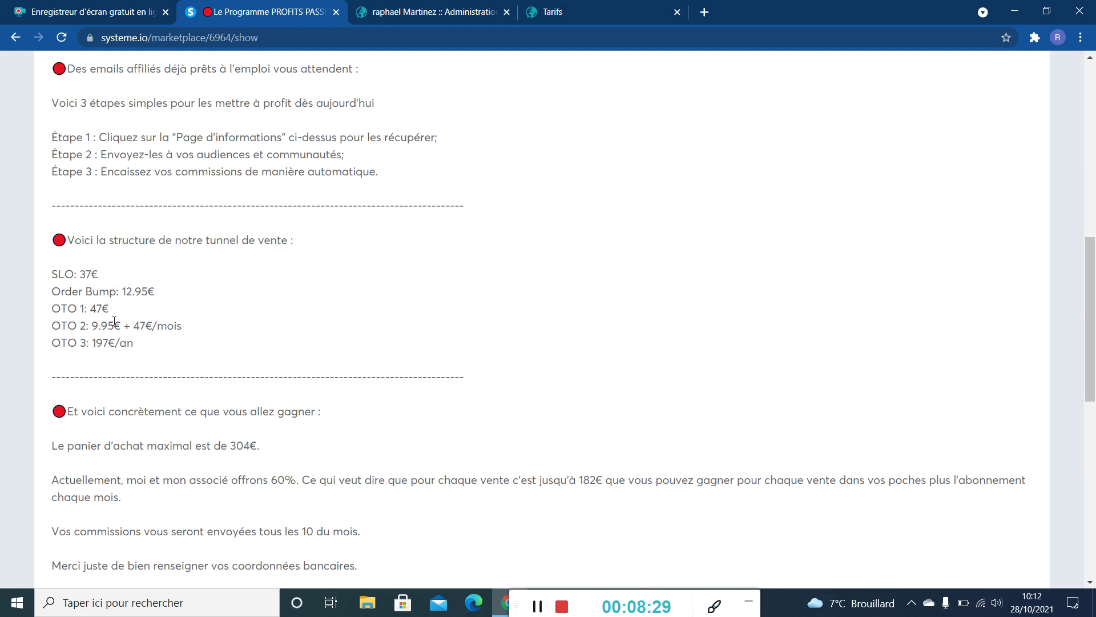
scroll(114, 319, "down", 4)
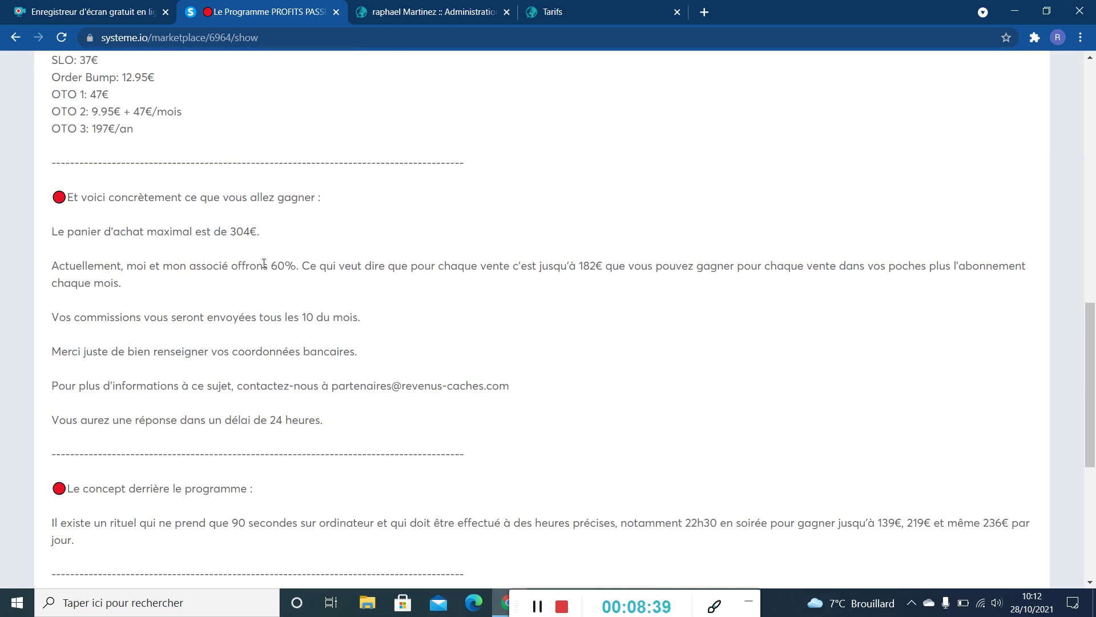
scroll(265, 269, "down", 2)
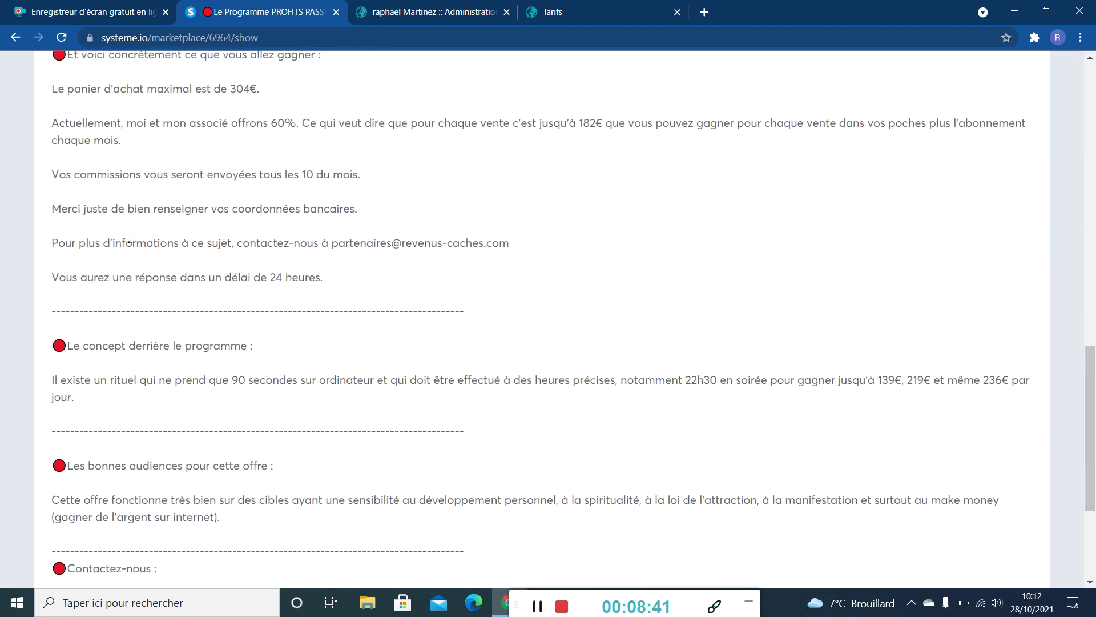
scroll(267, 200, "down", 2)
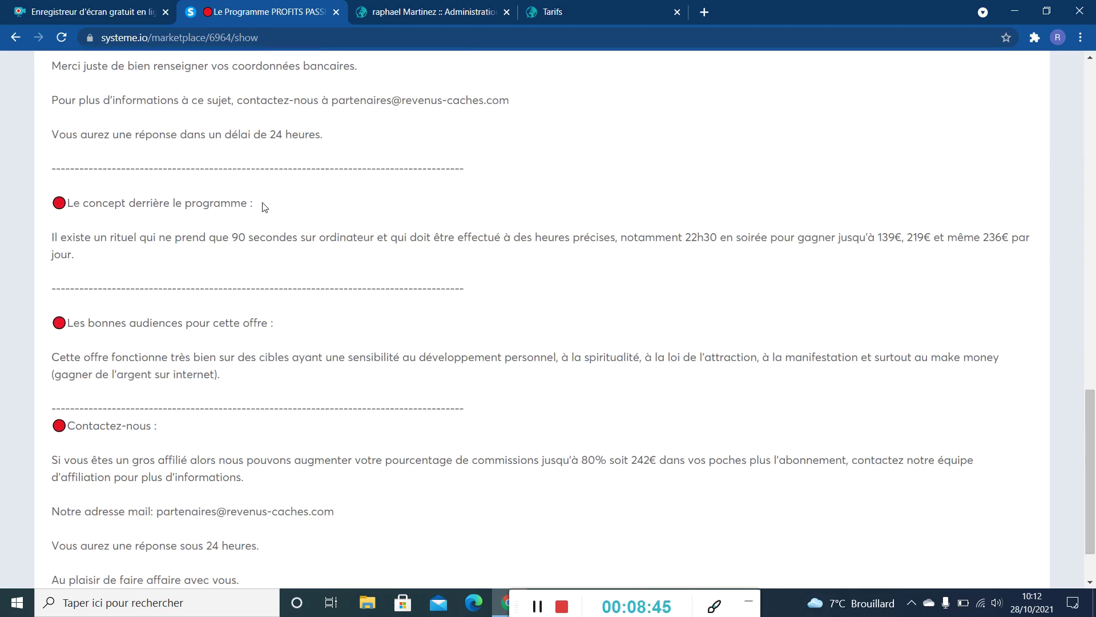
scroll(264, 207, "down", 1)
scroll(240, 183, "up", 12)
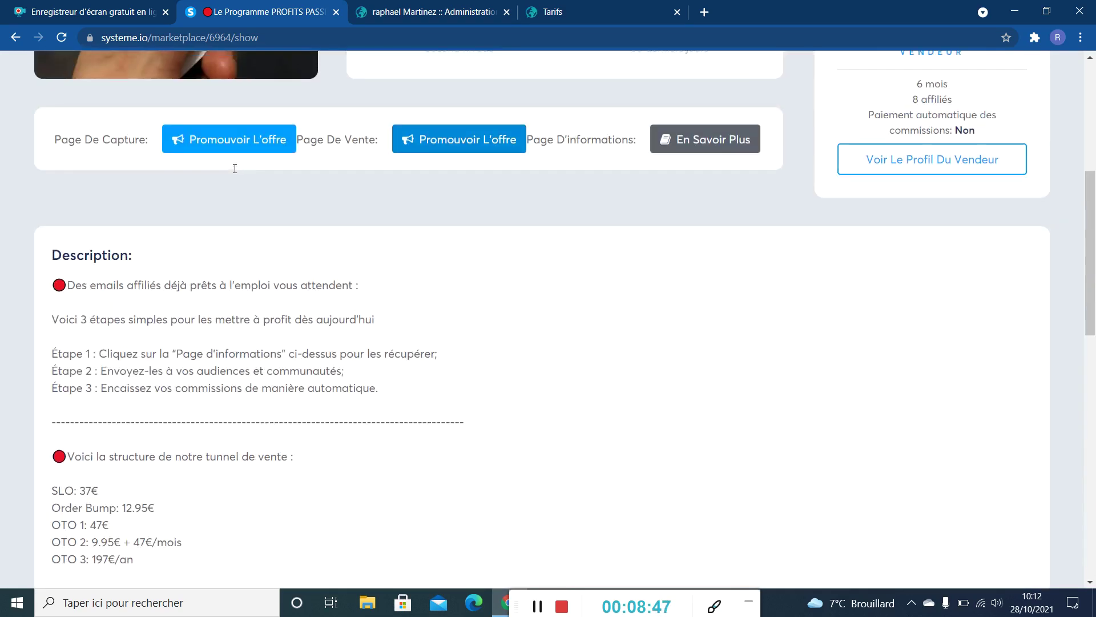
scroll(235, 168, "up", 5)
Leave the marketplace for the affiliate dashboard and open the Tunnels de vente list
left_click(16, 40)
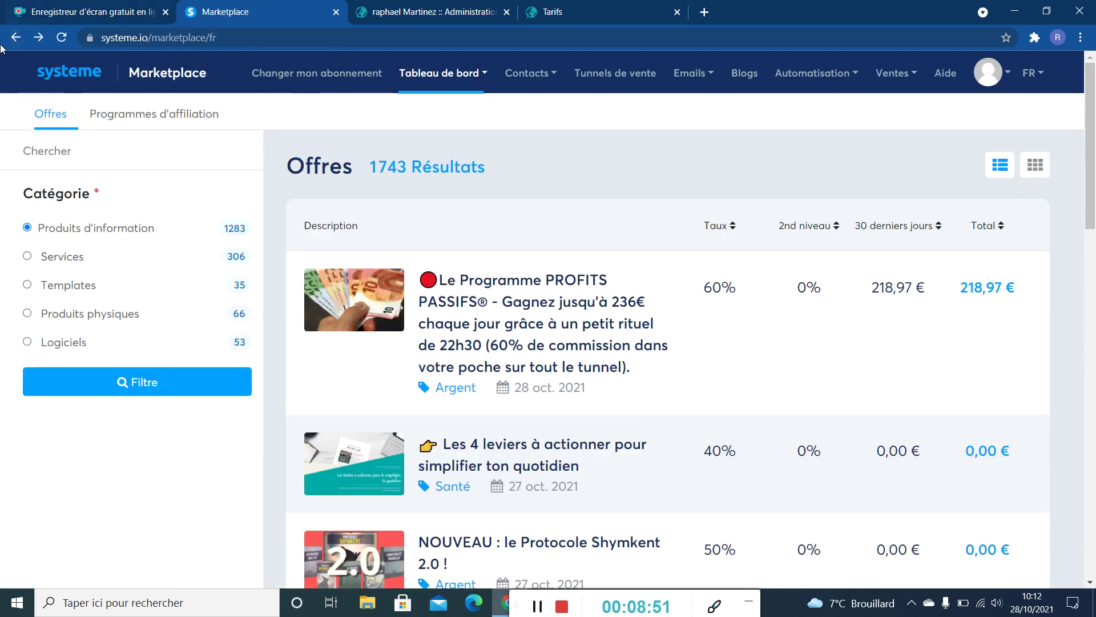
left_click(15, 38)
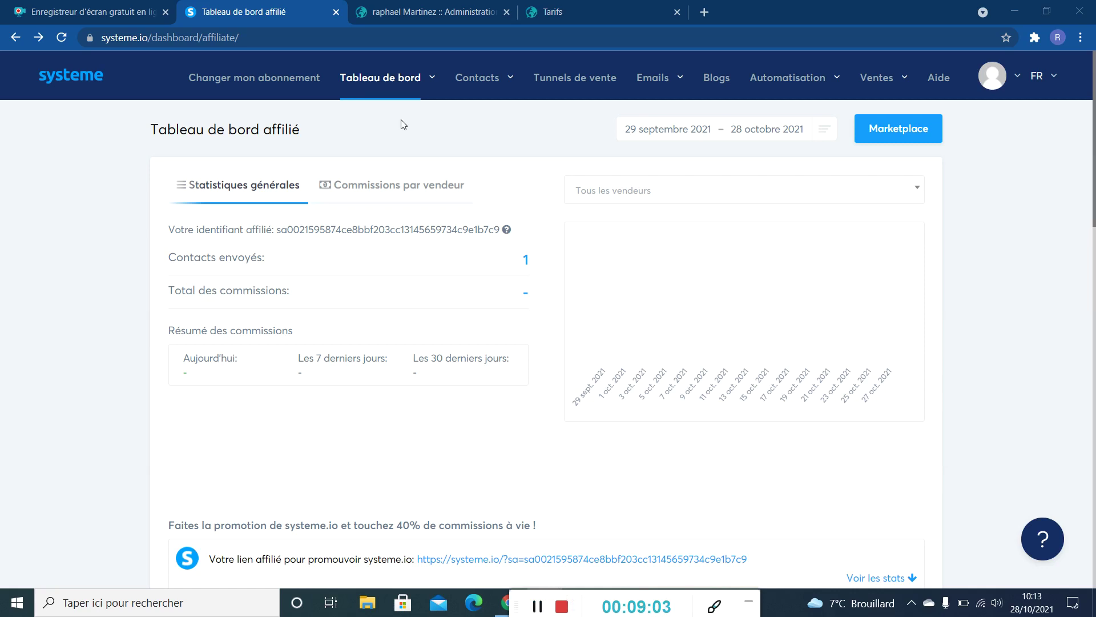
mouse_move(478, 85)
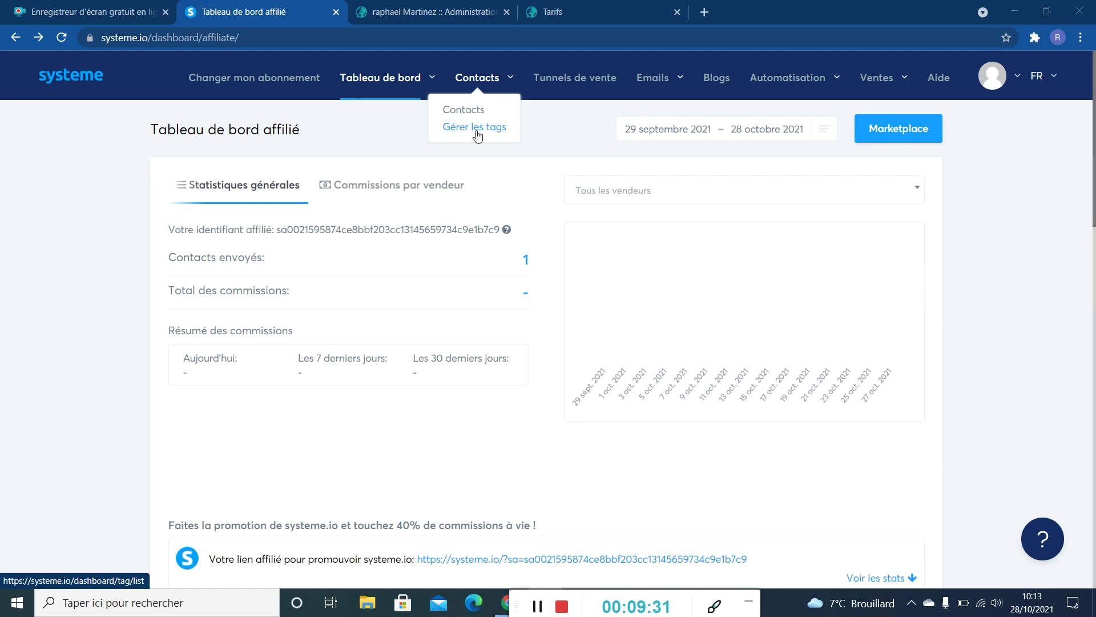
left_click(588, 79)
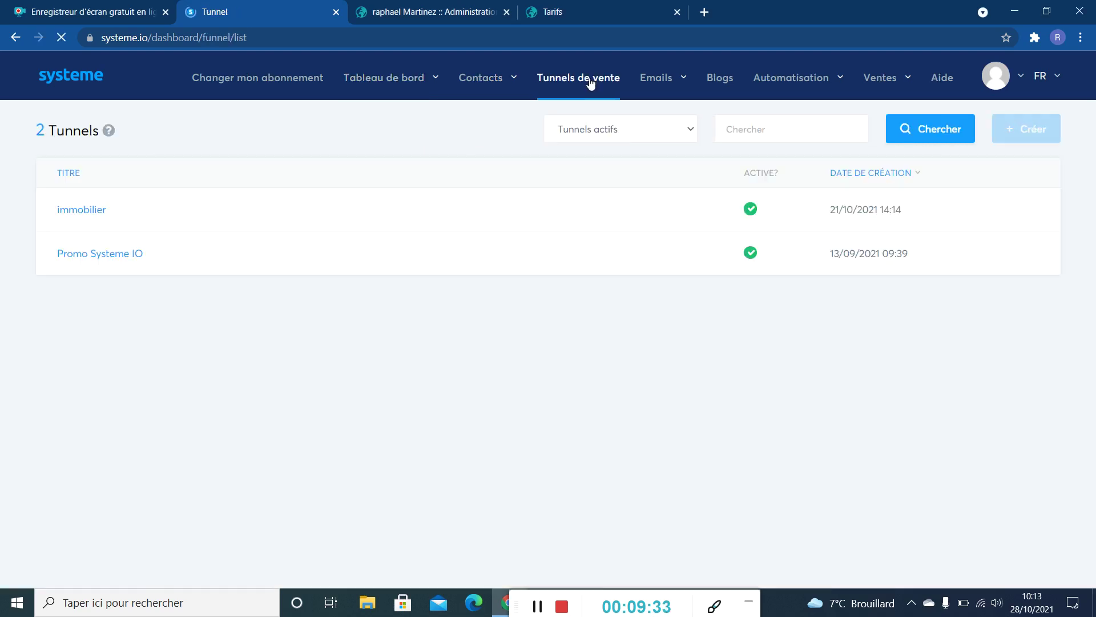
mouse_move(767, 94)
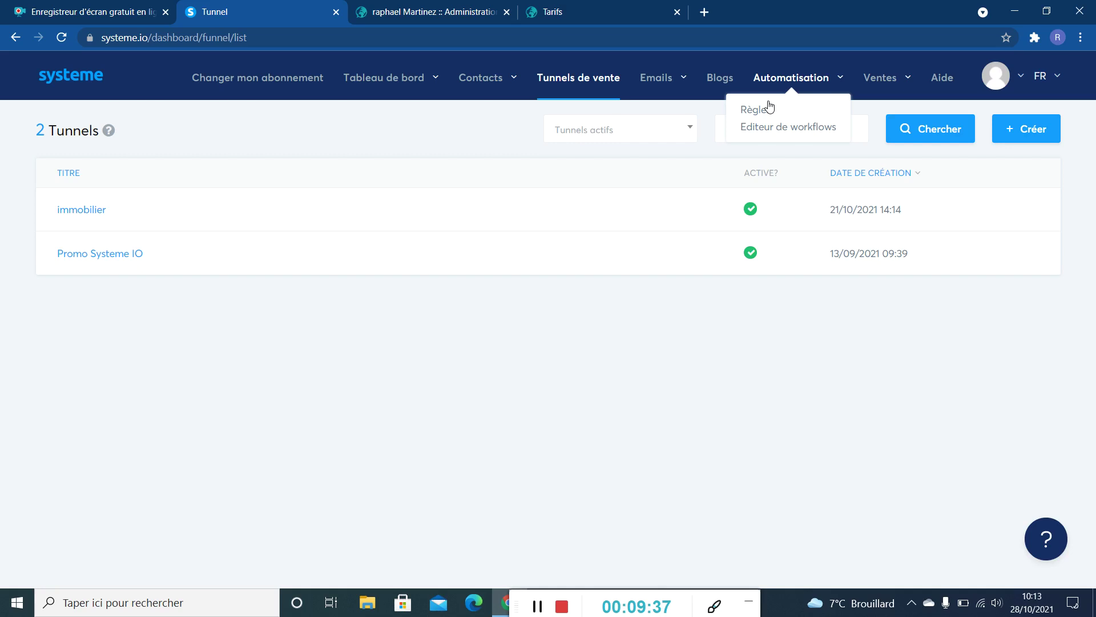
Create a new sales funnel named "faire de l'affiliation" with the type Construisez votre audience
left_click(1014, 145)
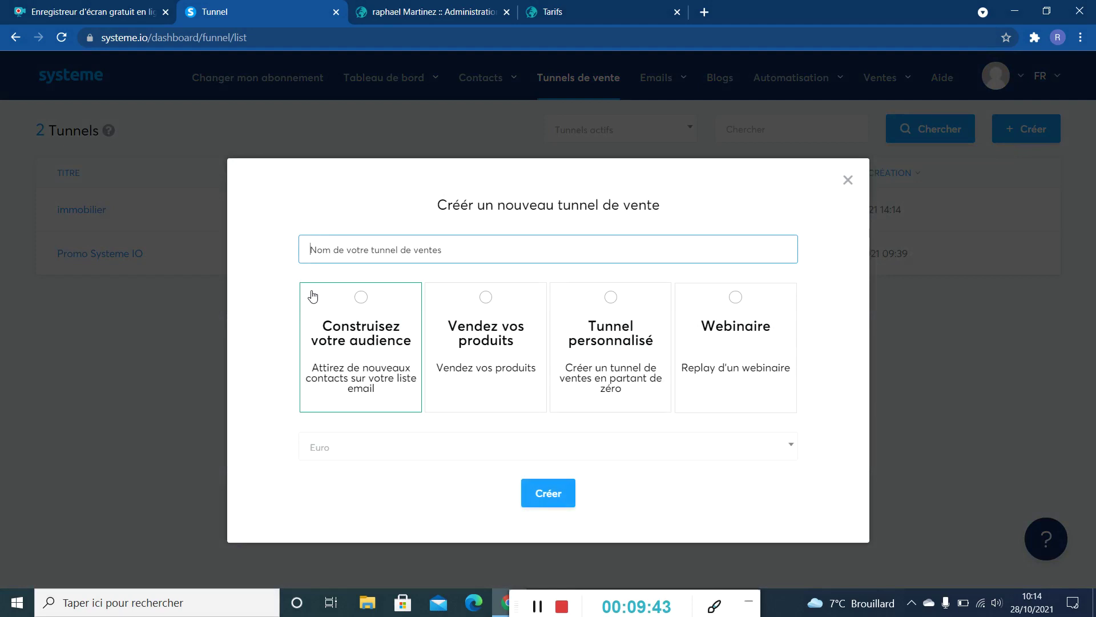
left_click(394, 249)
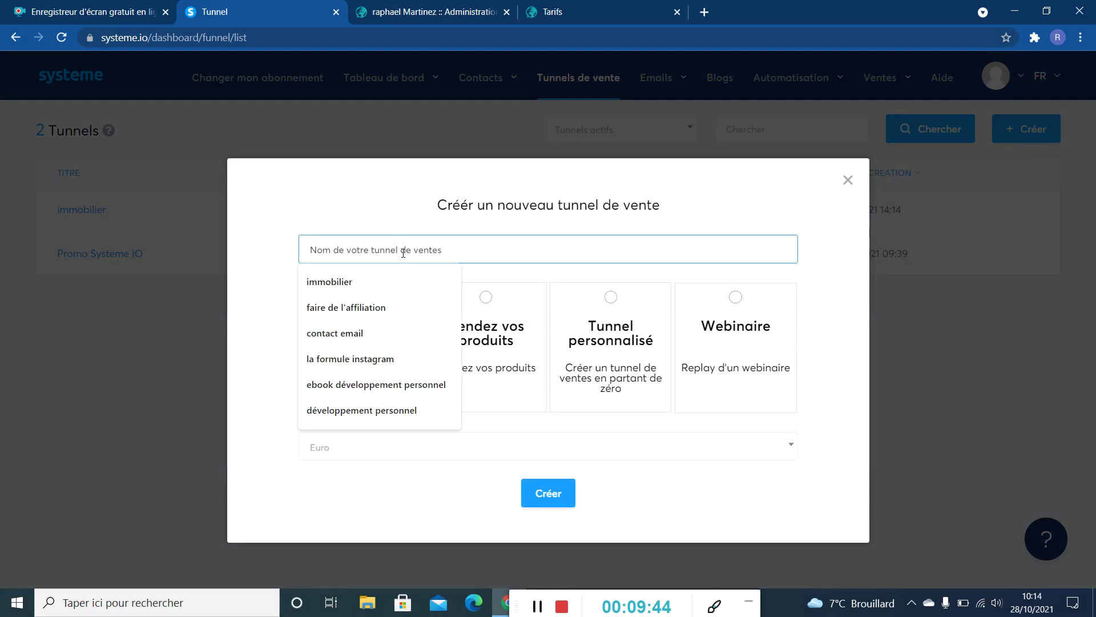
left_click(360, 308)
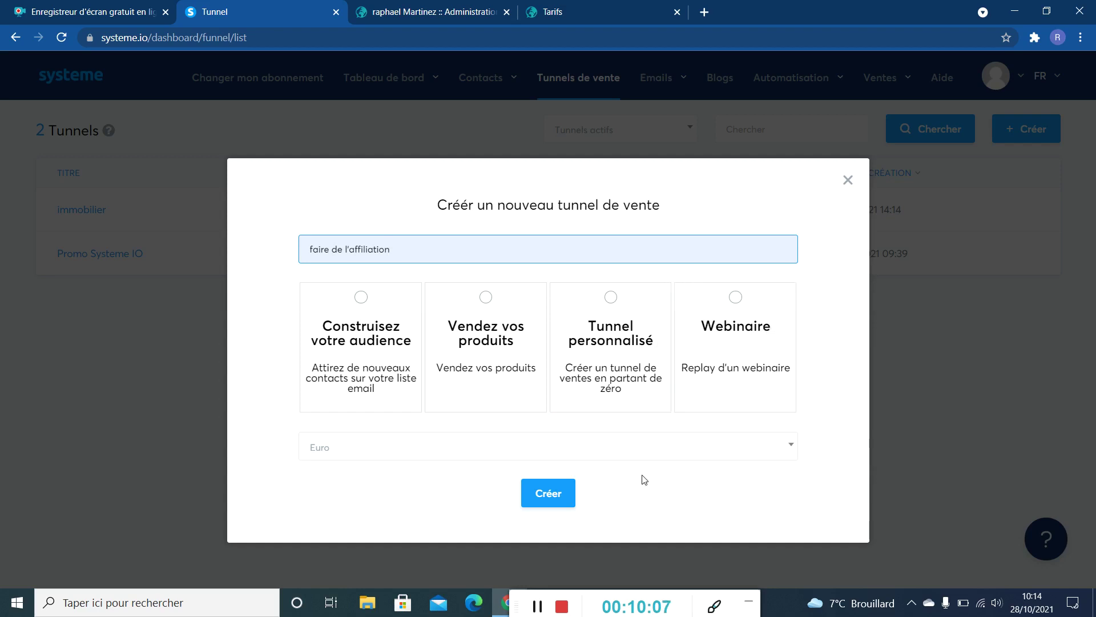
left_click(553, 493)
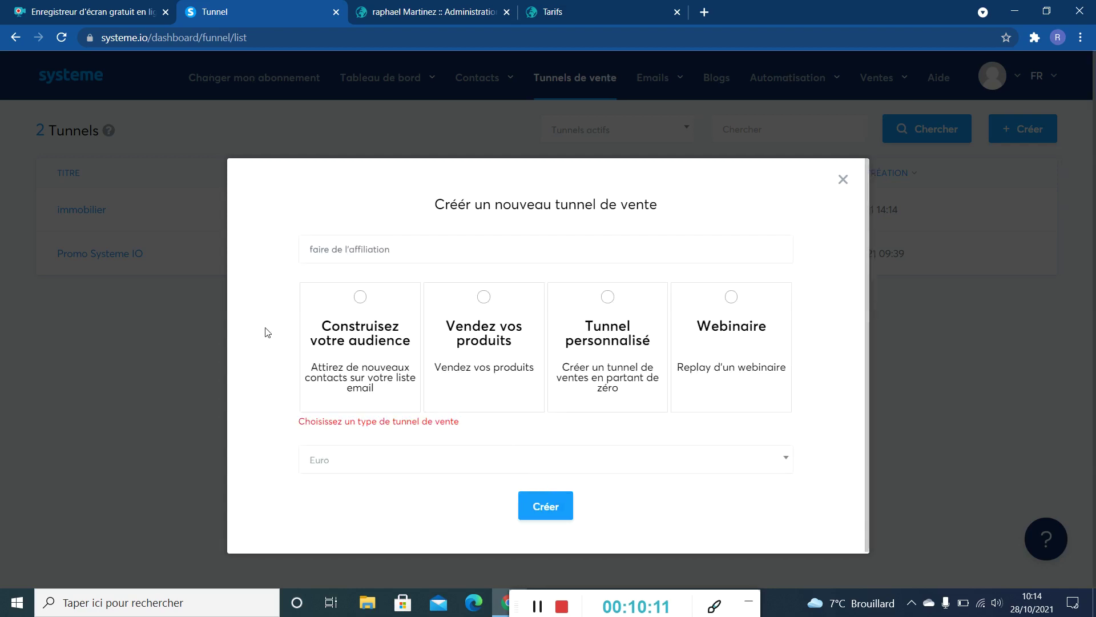
left_click(371, 305)
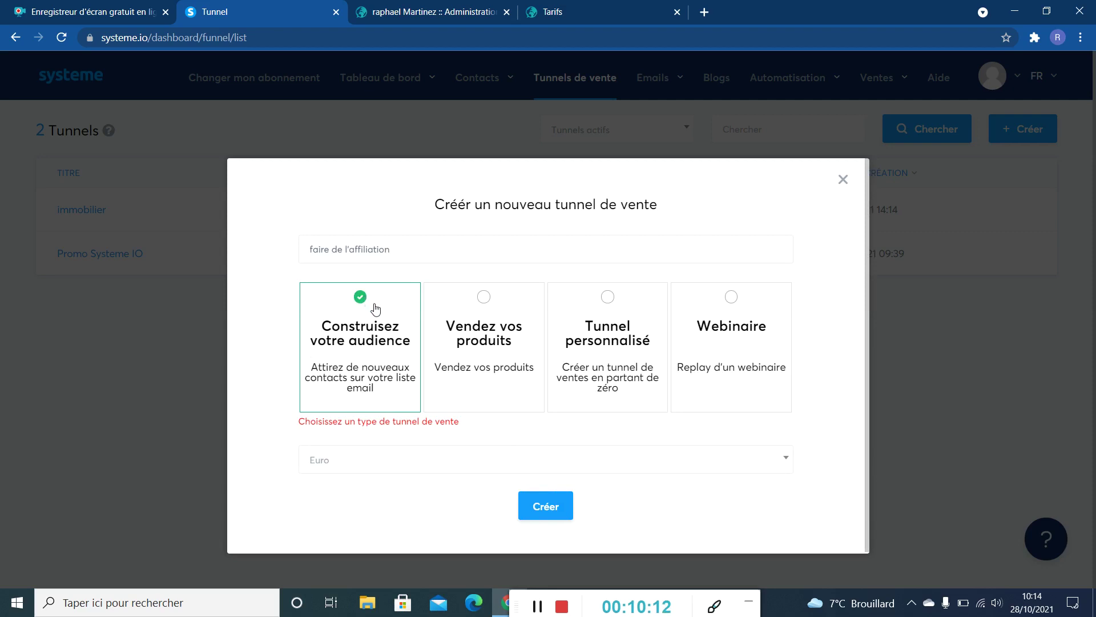
left_click(542, 517)
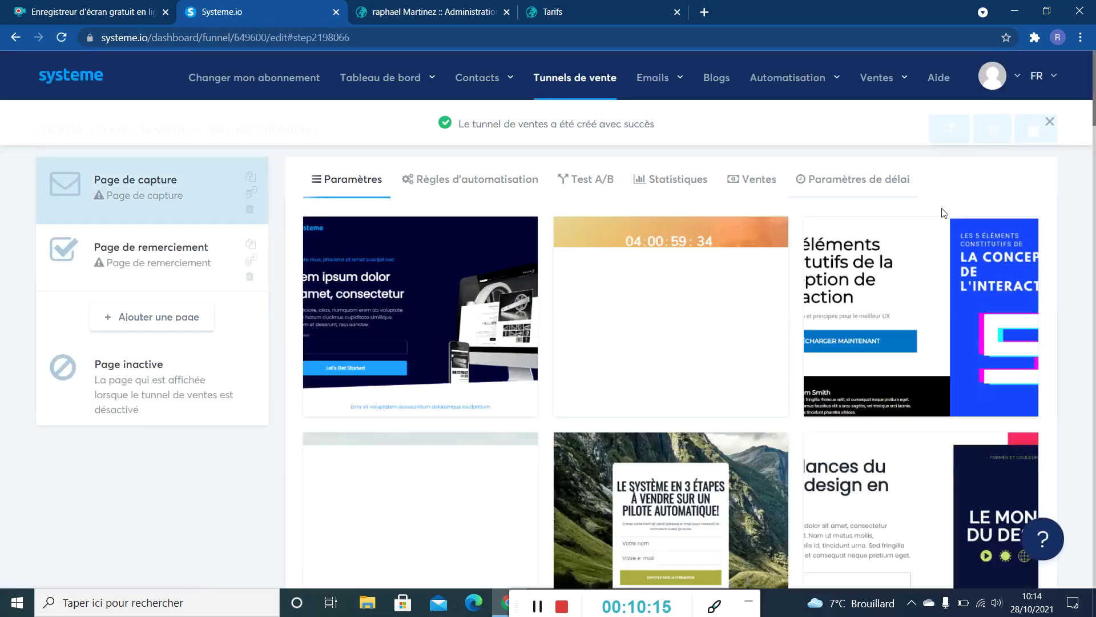
Look through the capture page templates and select the palm beach one titled "Recevez 1h de vidéo Pour Créer Votre Blog Qui Rapporte"
scroll(766, 272, "down", 4)
scroll(770, 263, "down", 8)
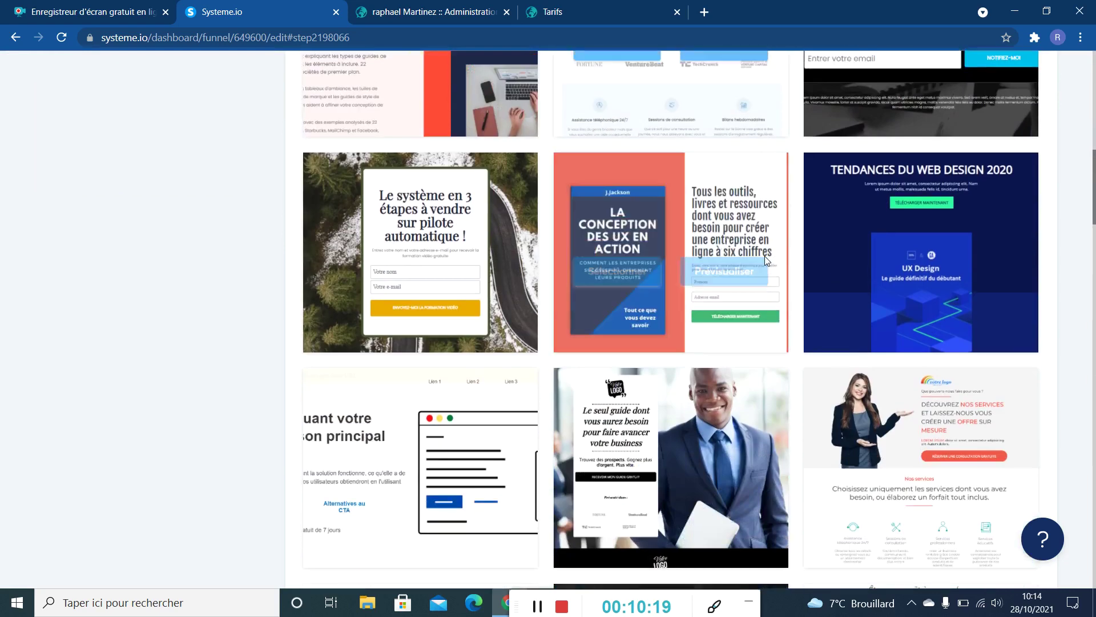
scroll(768, 262, "down", 3)
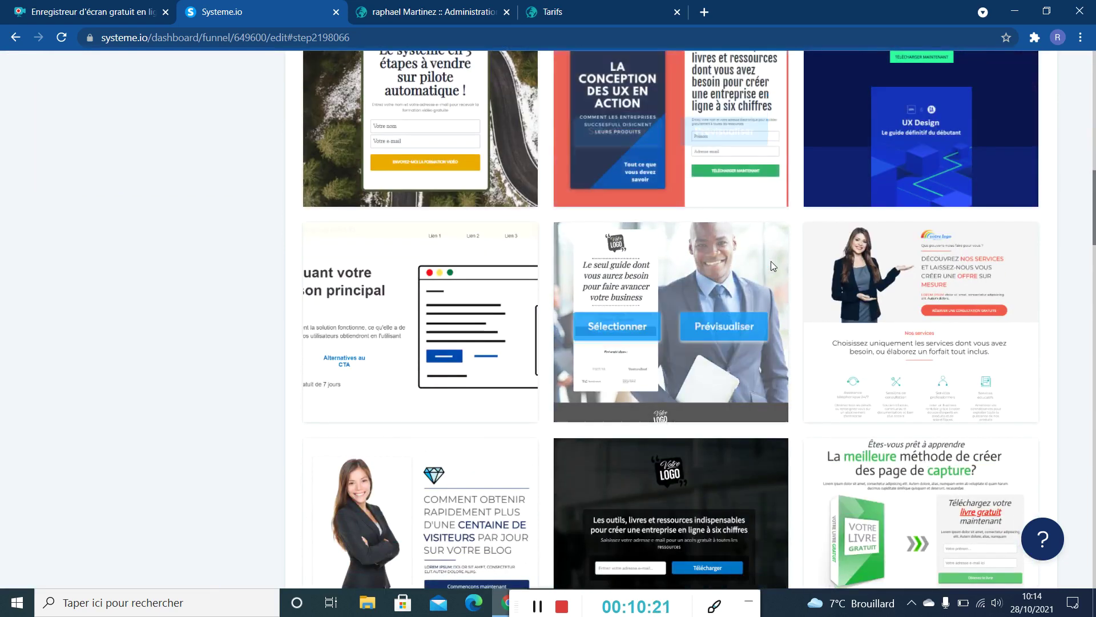
scroll(771, 263, "down", 8)
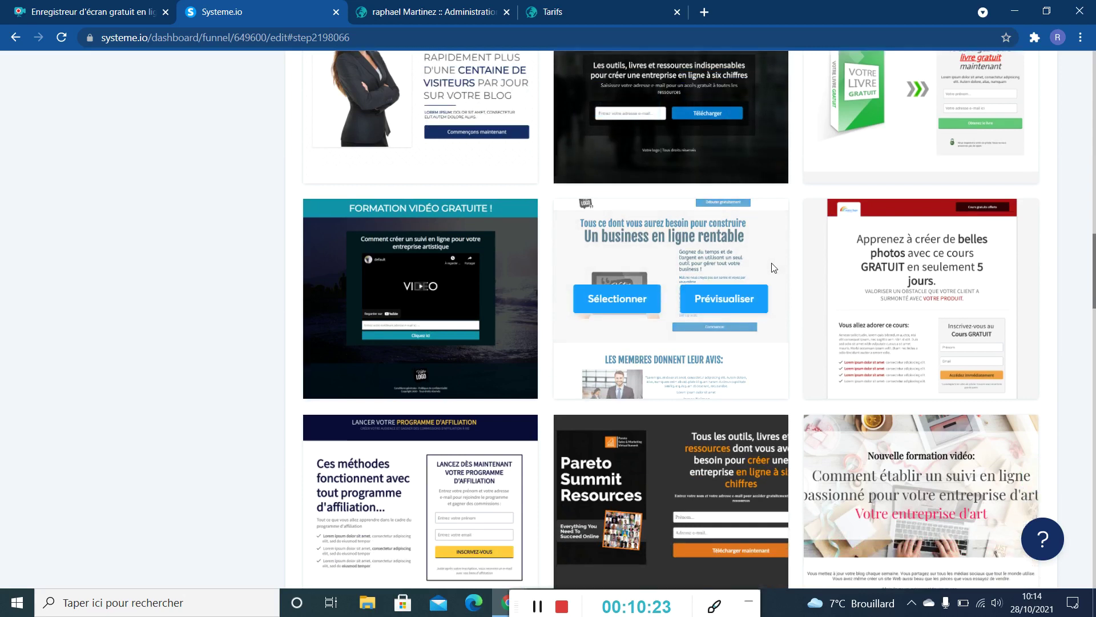
scroll(772, 264, "down", 12)
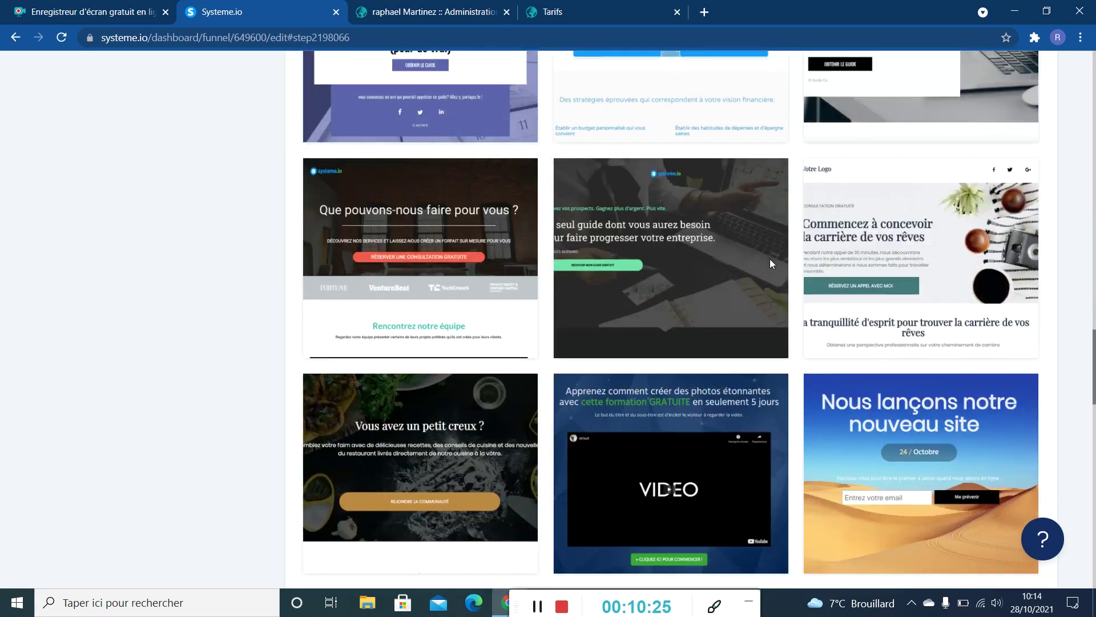
scroll(770, 259, "down", 3)
scroll(769, 259, "down", 3)
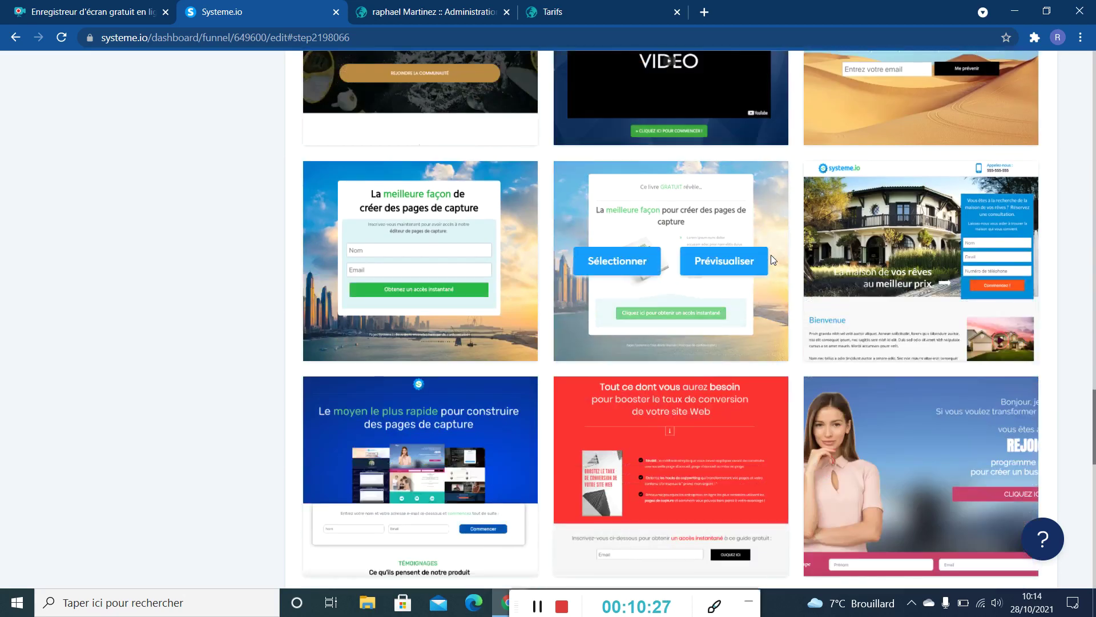
scroll(770, 260, "down", 3)
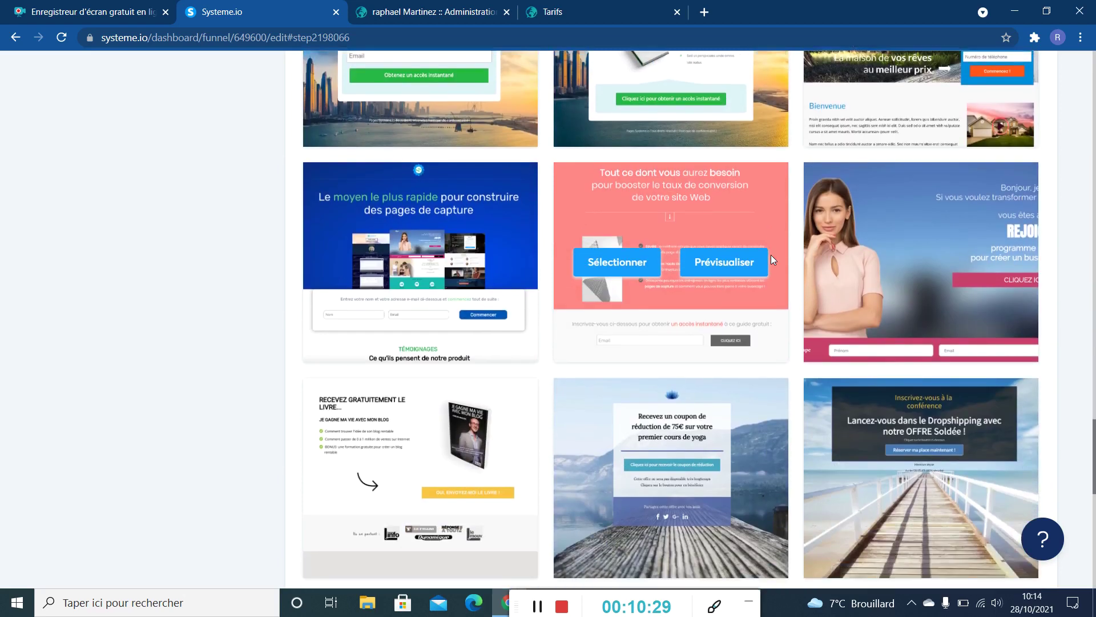
scroll(771, 260, "down", 3)
scroll(771, 260, "down", 3)
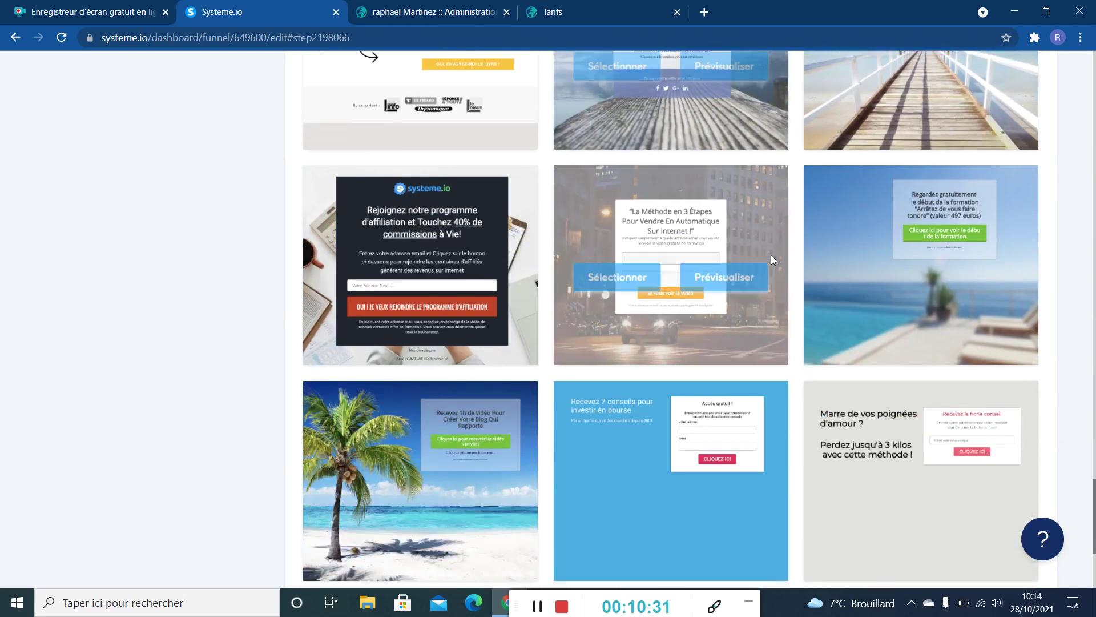
scroll(770, 256, "down", 4)
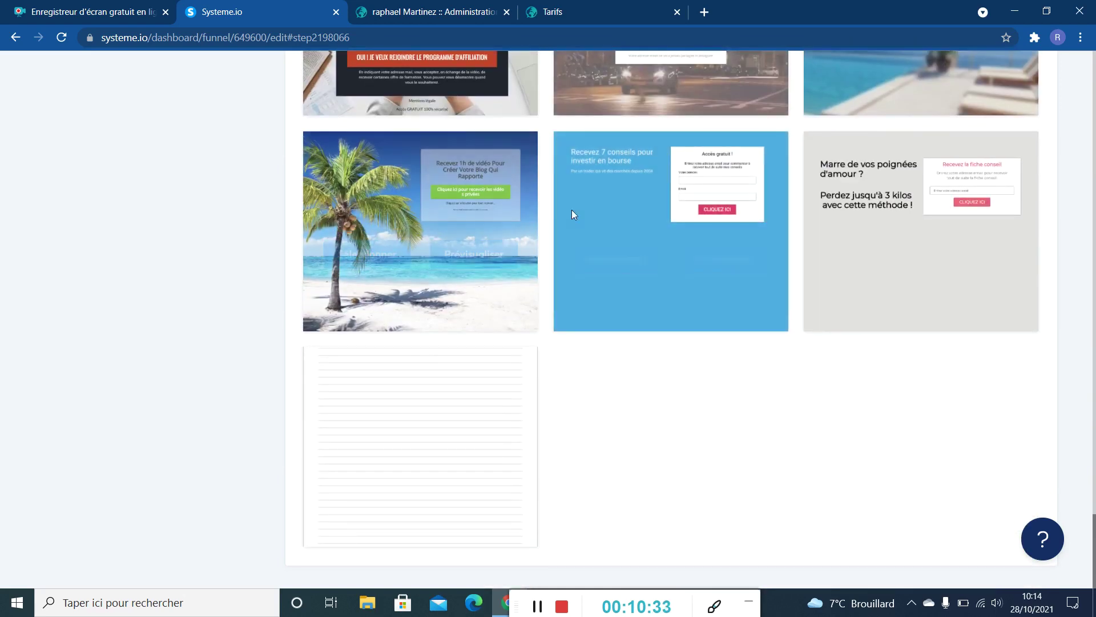
left_click(365, 234)
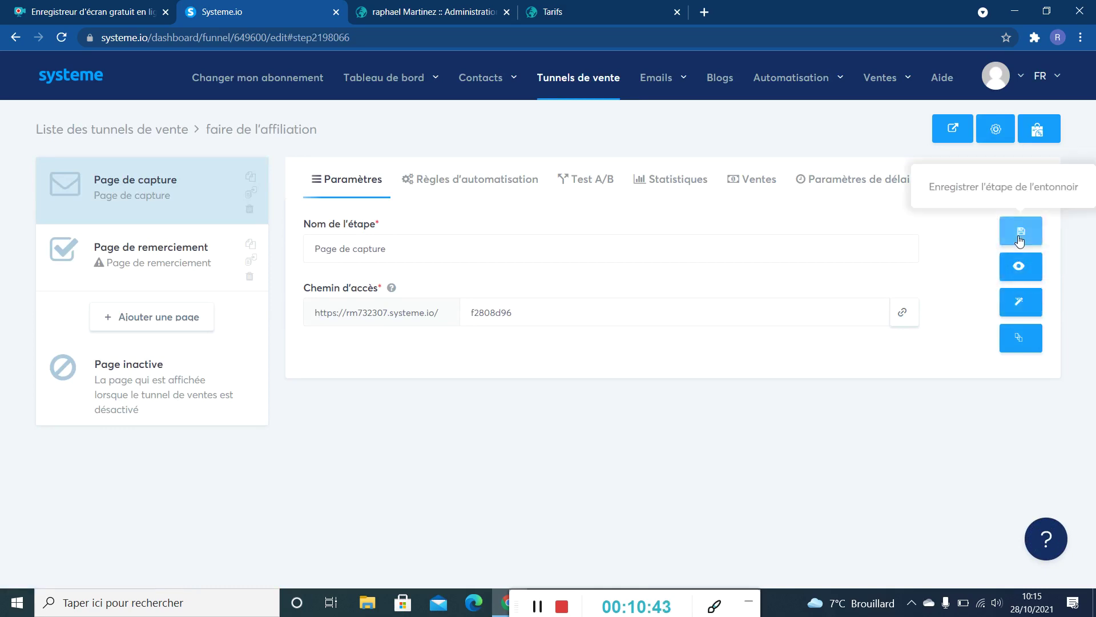
Save the Page de capture funnel step and open its page in the editor, dismissing the translation prompt
left_click(1020, 241)
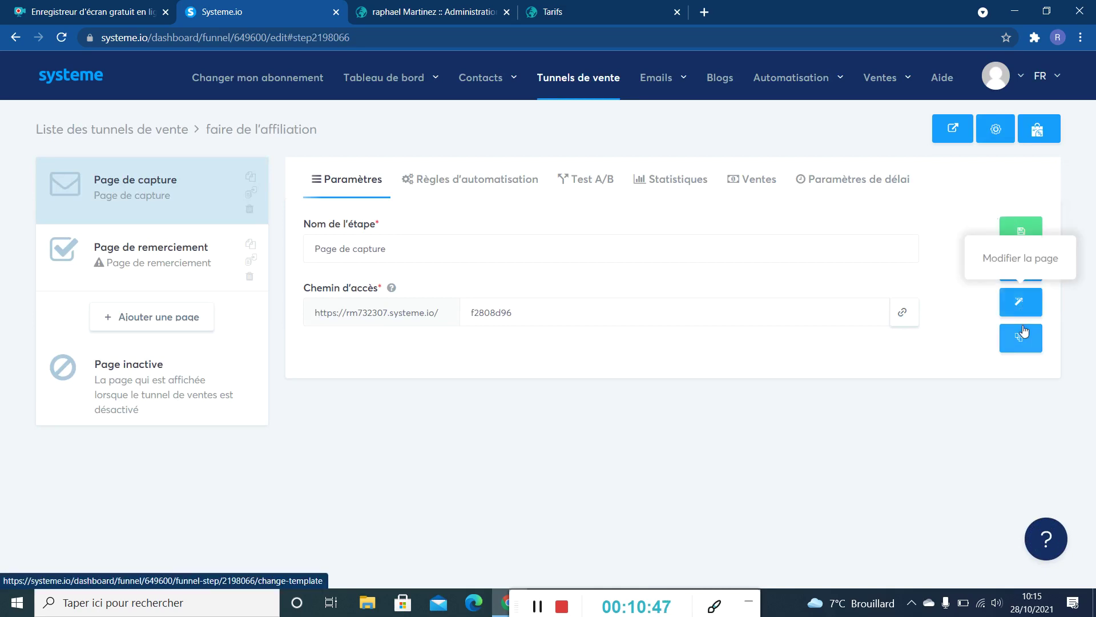
left_click(1025, 295)
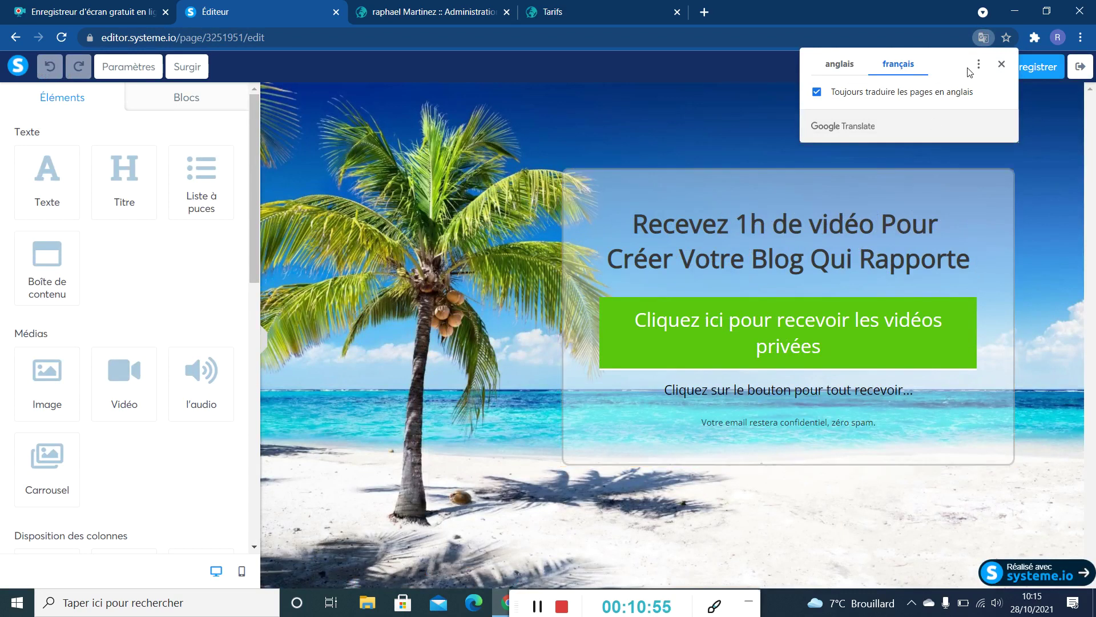
left_click(1007, 66)
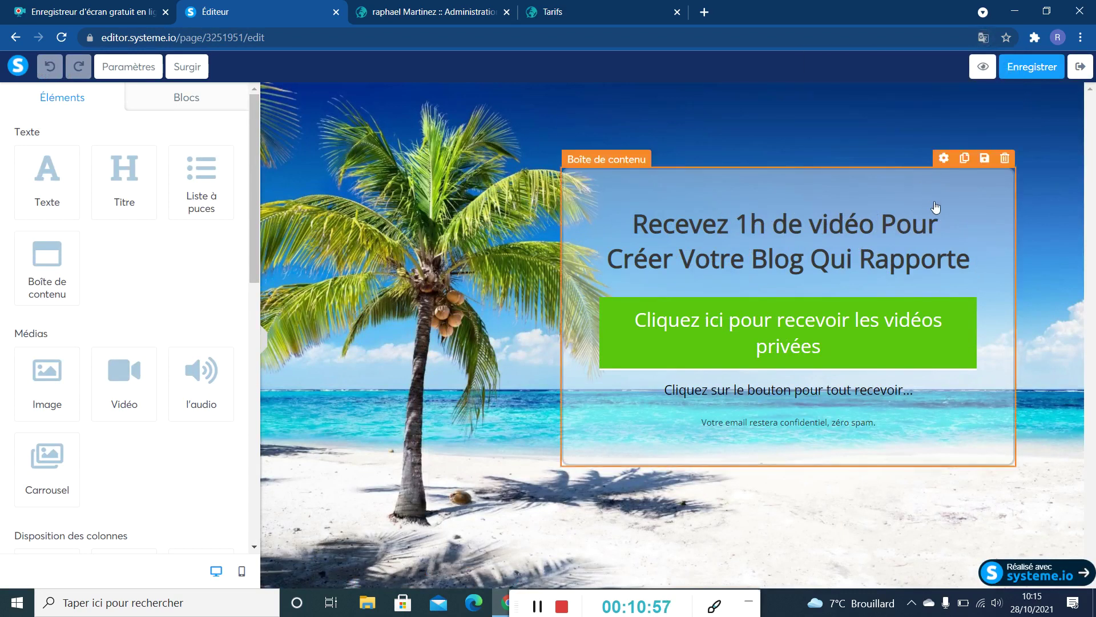
Examine the beach section's settings for margins, colours, background image, background position and padding
left_click(343, 150)
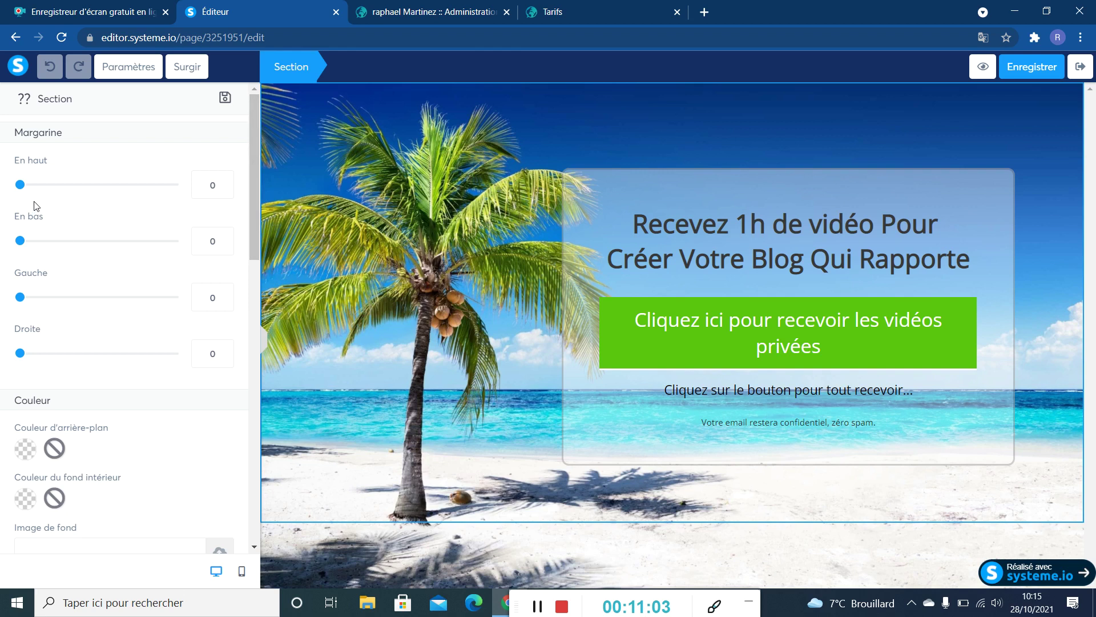
mouse_move(20, 185)
left_mouse_down()
mouse_move(69, 184)
mouse_move(21, 184)
left_mouse_up()
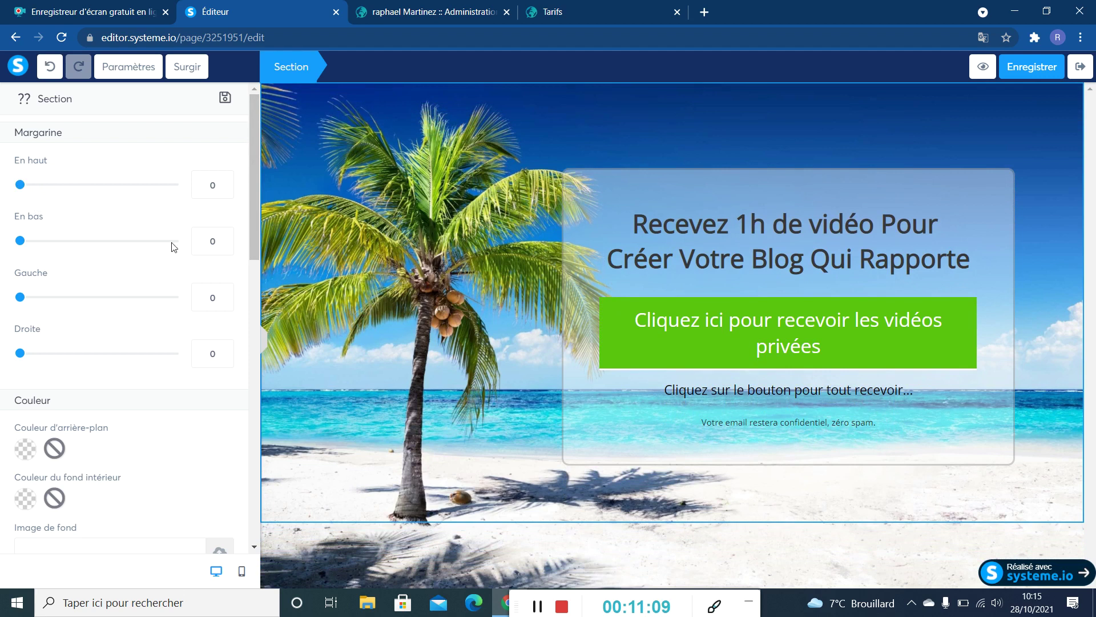
scroll(115, 365, "down", 4)
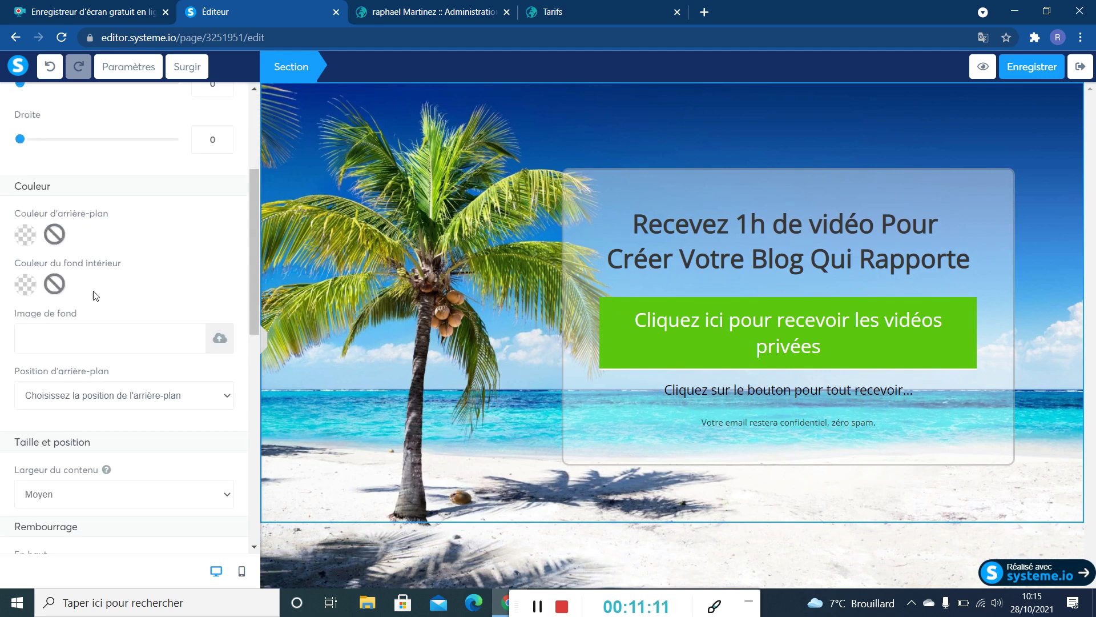
scroll(104, 312, "down", 3)
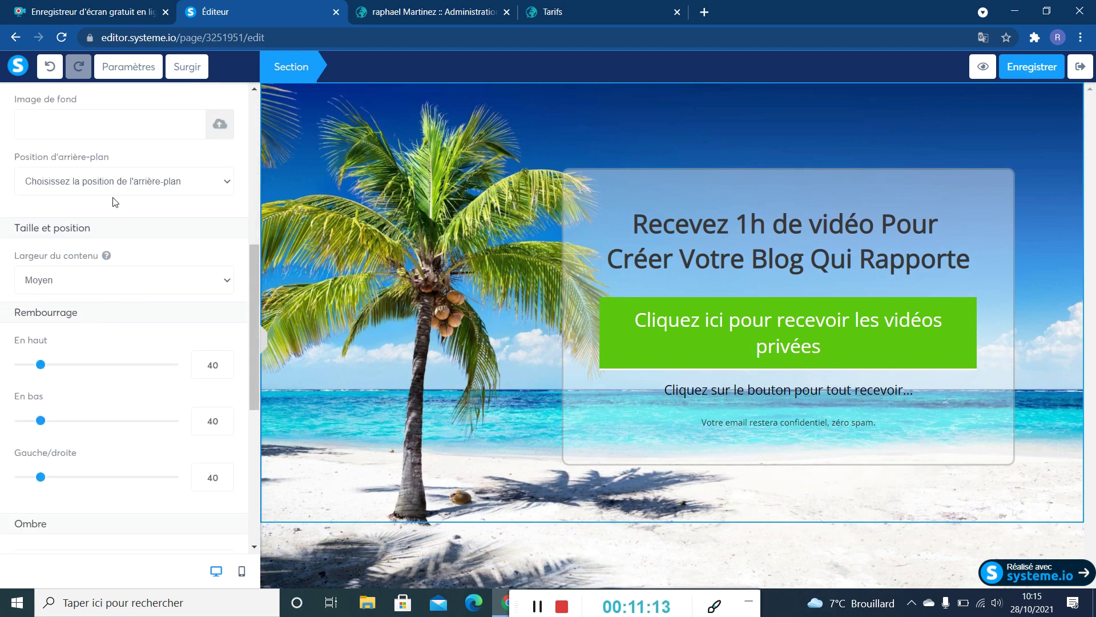
left_click(177, 184)
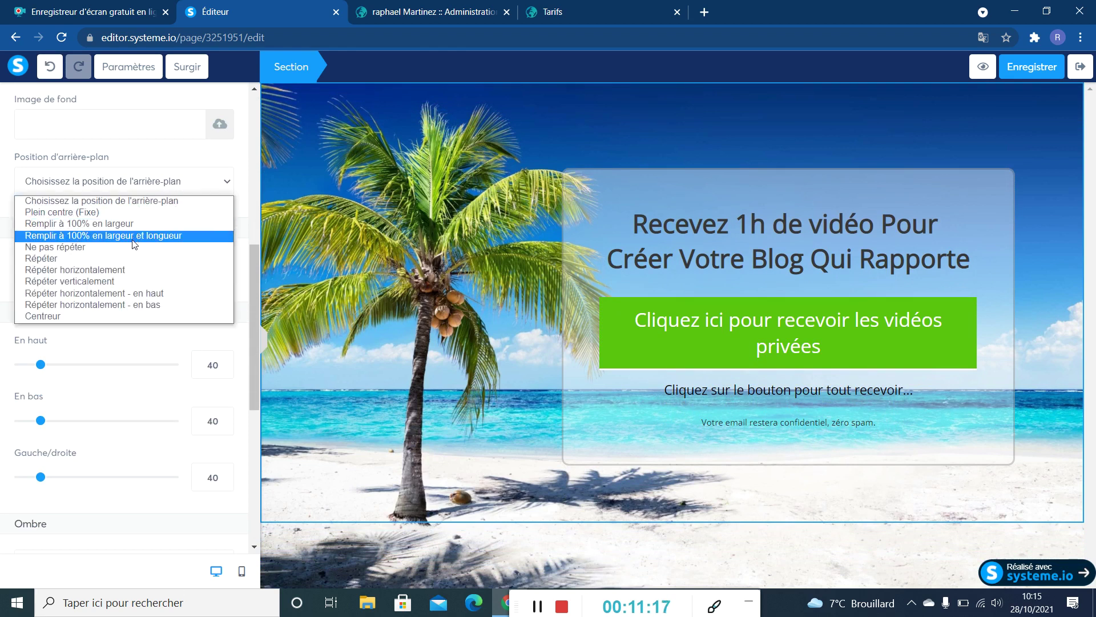
left_click(345, 226)
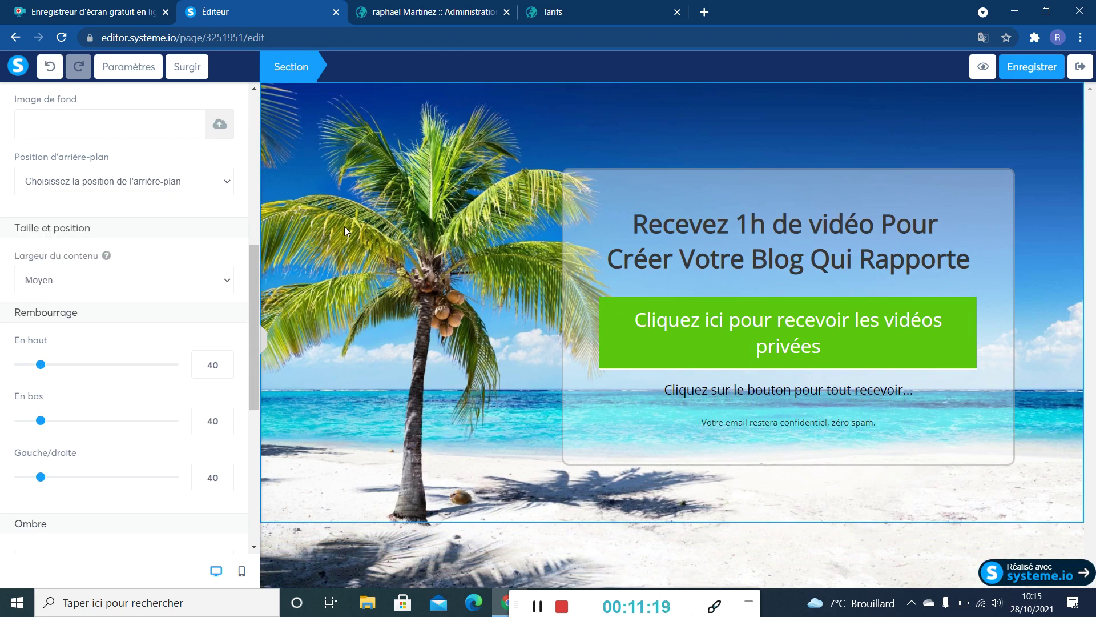
Replace the word "Rapporte" at the end of the page title with "kfkodkco"
left_click(721, 229)
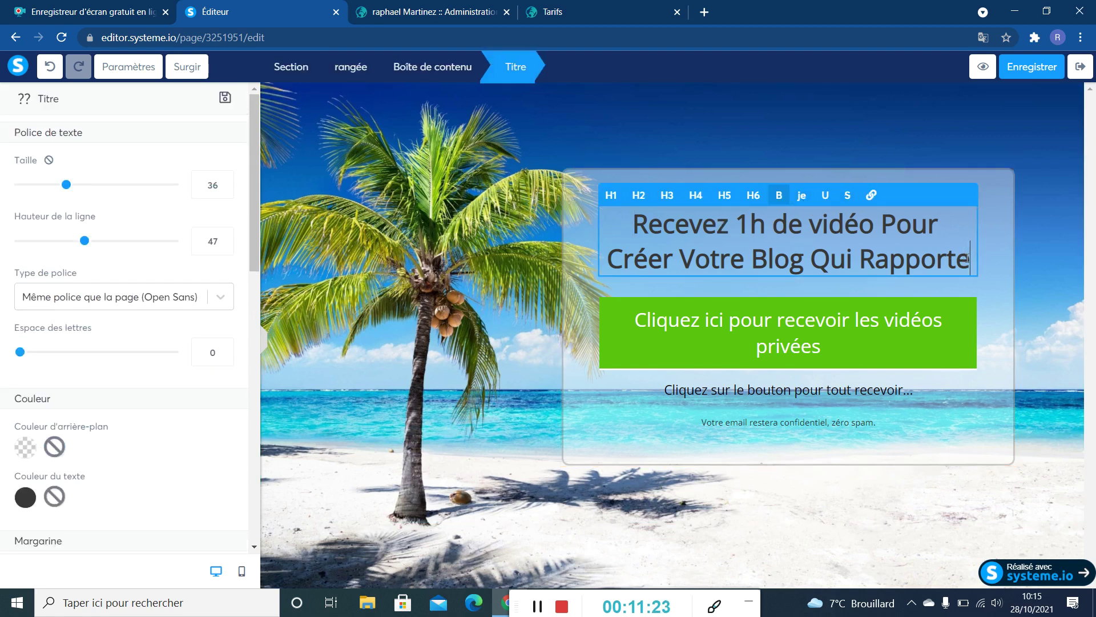
key("BackSpace")
key("BackSpace")
key("BackSpace")
key("BackSpace")
key("BackSpace")
key("BackSpace")
key("BackSpace")
key("BackSpace")
key("BackSpace")
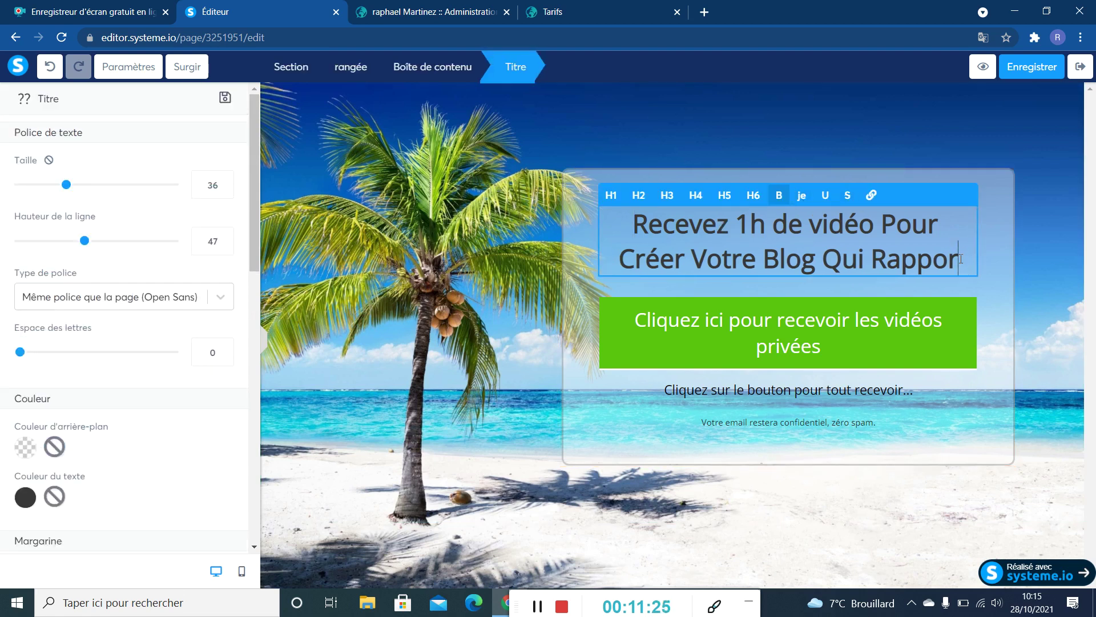
type("kfkodkco")
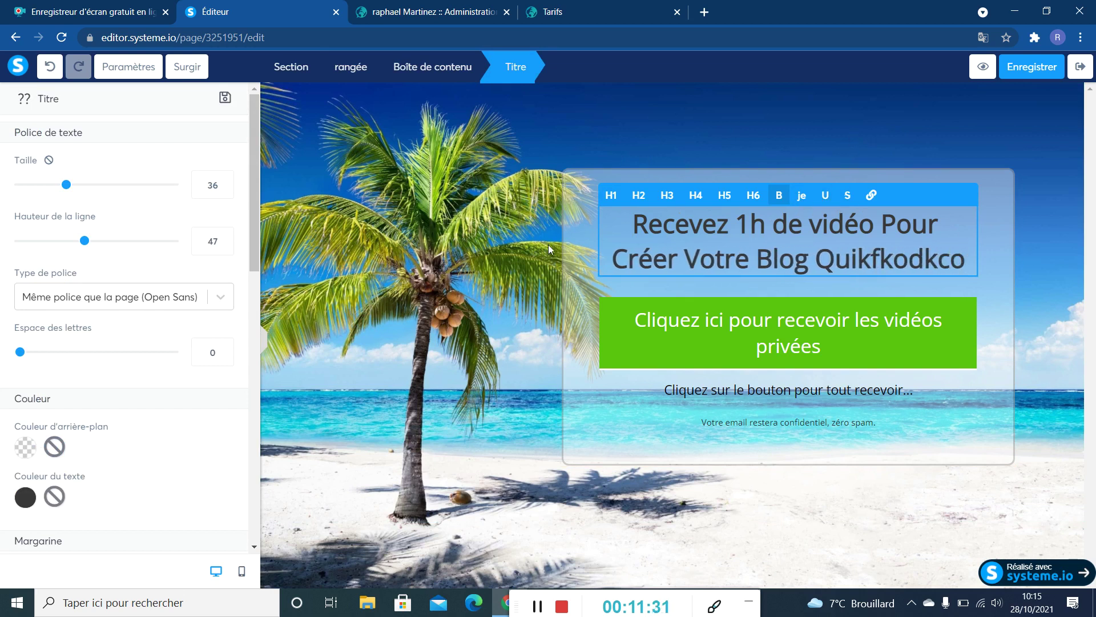
left_click(586, 274)
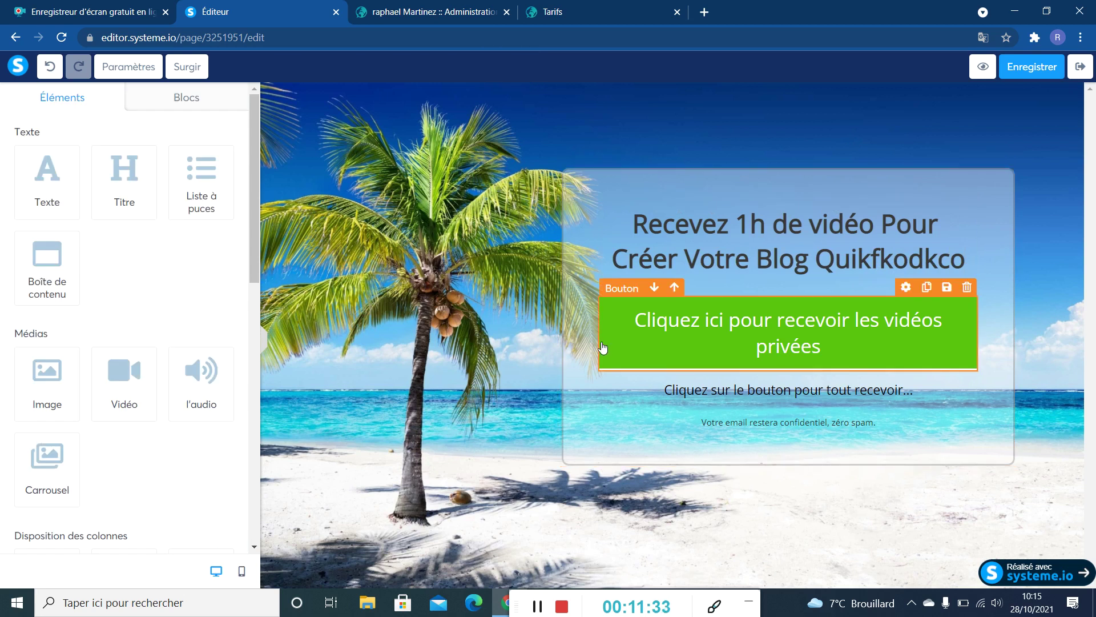
Try to replace the last characters of the green button's text with ",cd,d"
left_click(732, 330)
left_click(847, 331)
left_click(504, 358)
left_click(949, 335)
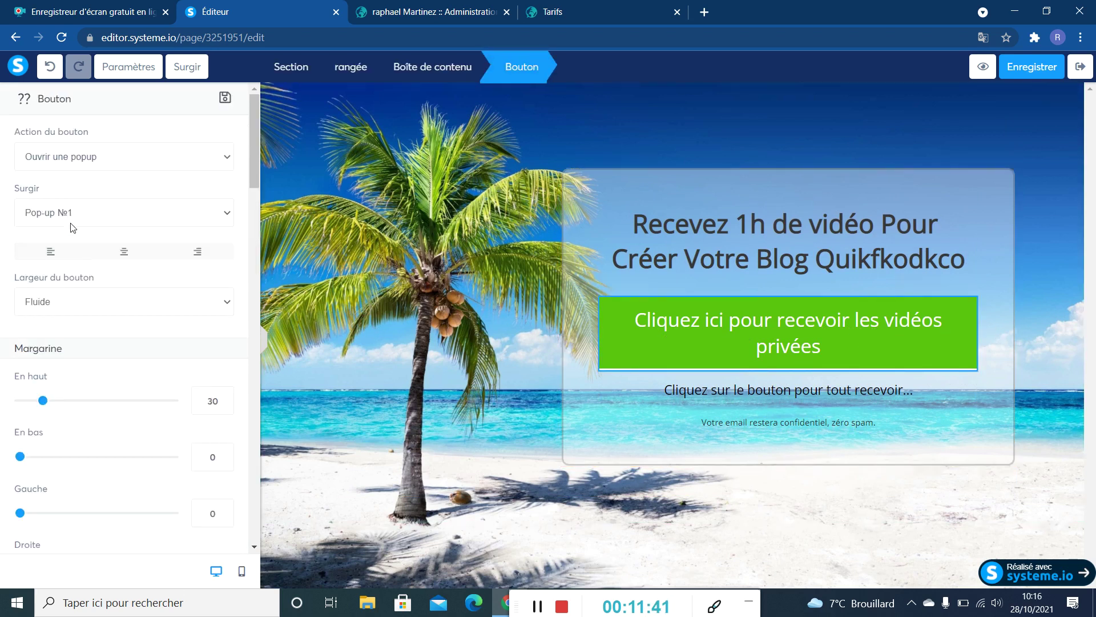
scroll(74, 231, "down", 6)
scroll(73, 237, "down", 1)
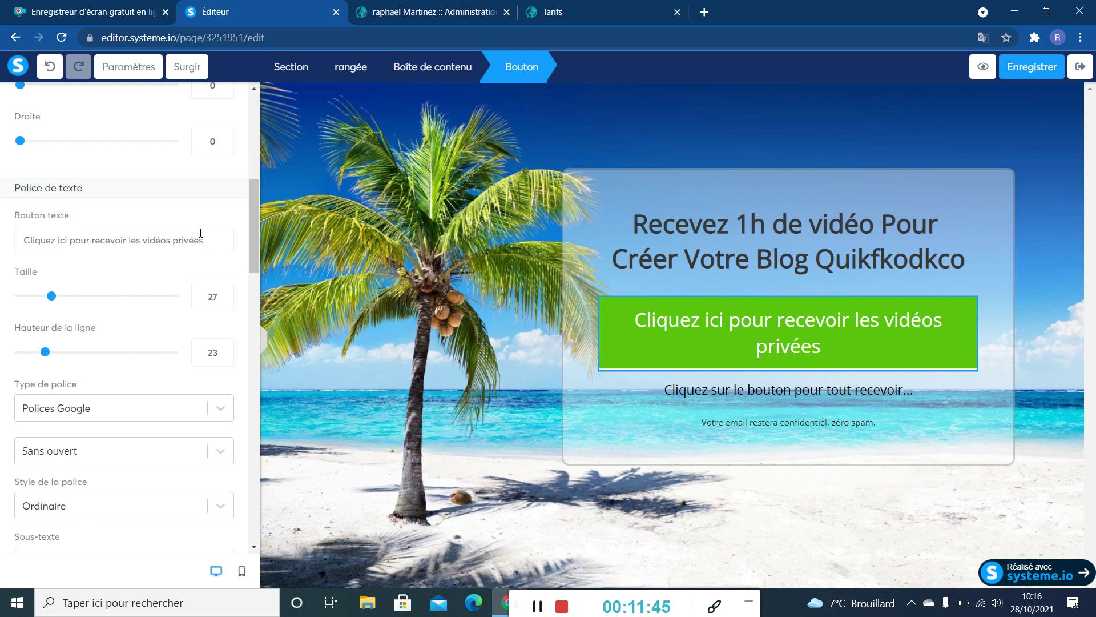
key("BackSpace")
key("BackSpace")
key("BackSpace")
type(",cd,d")
Change the button's background colour to dark blue 033167
scroll(115, 328, "down", 5)
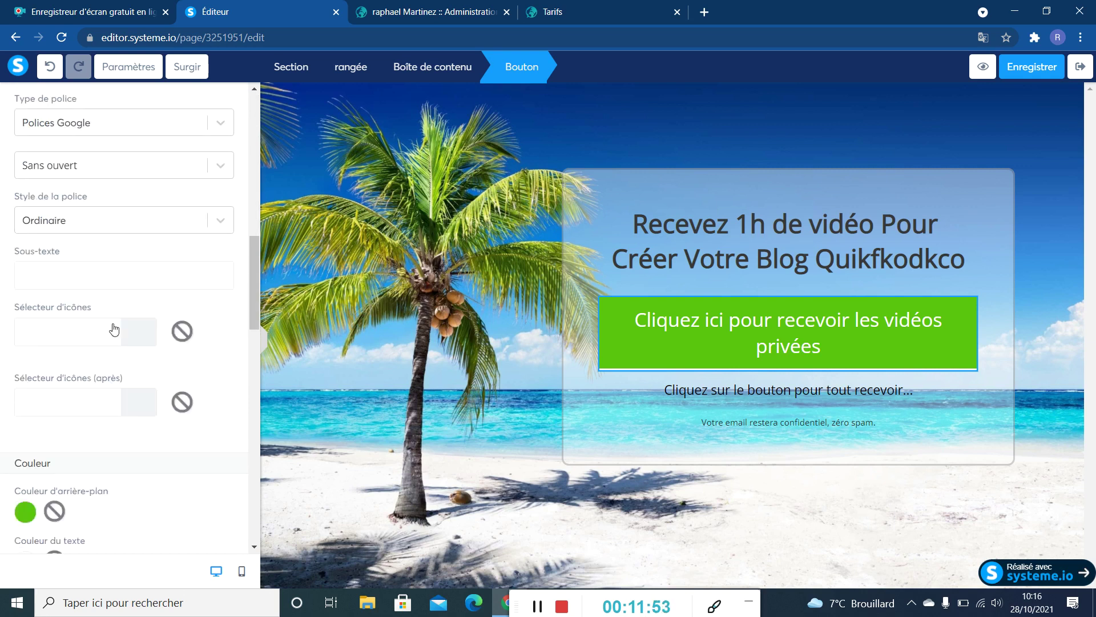
scroll(40, 389, "down", 5)
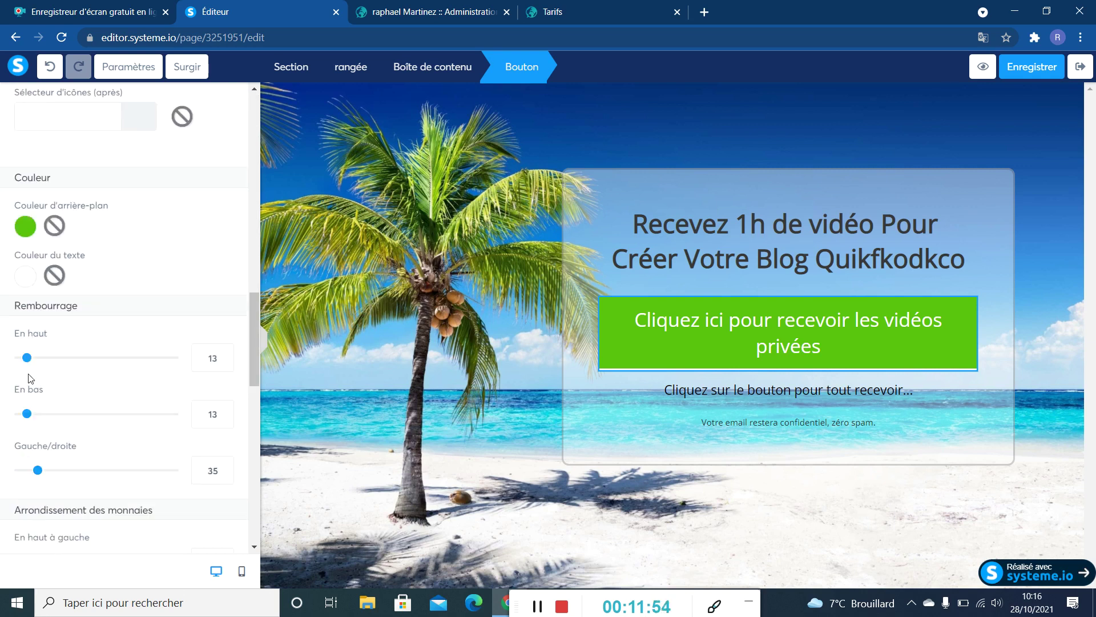
left_click(26, 226)
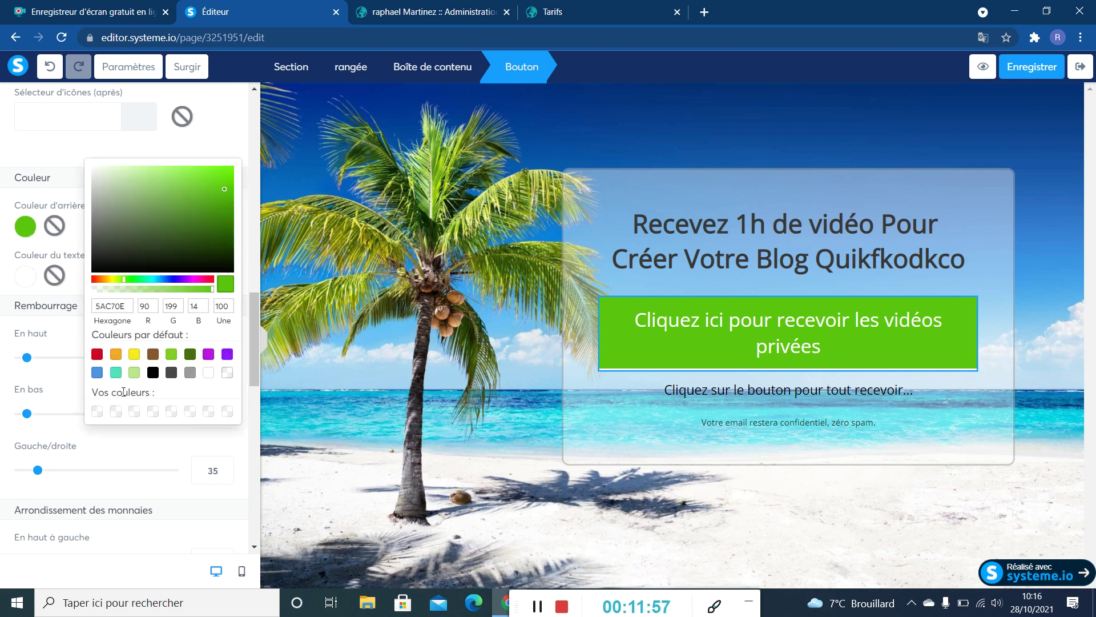
left_click(101, 374)
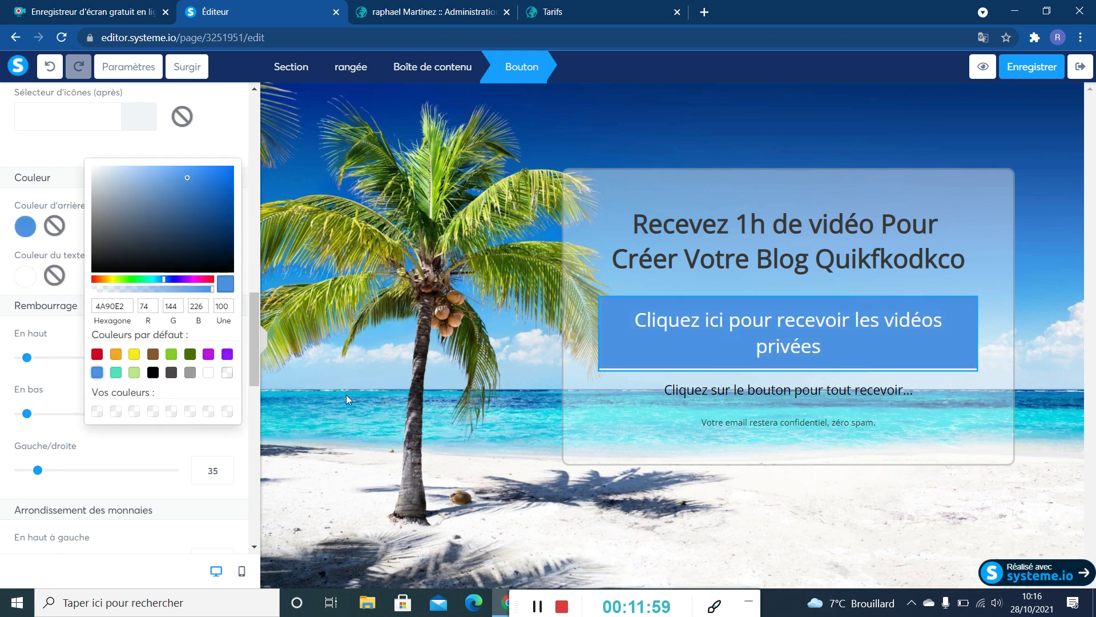
left_click_drag(212, 222, 237, 230)
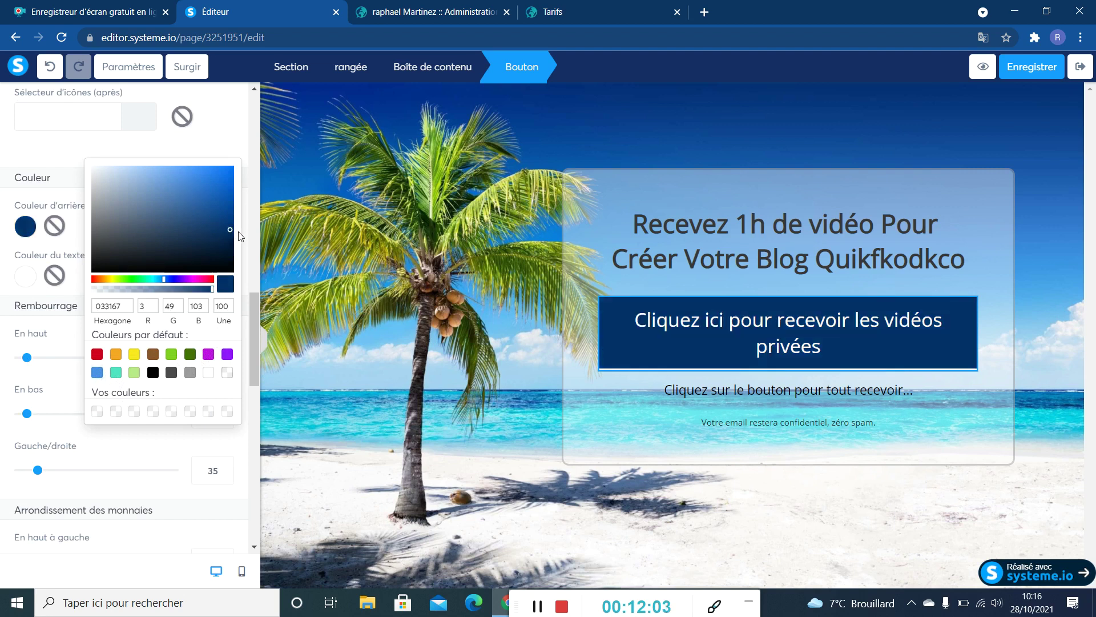
left_click(563, 154)
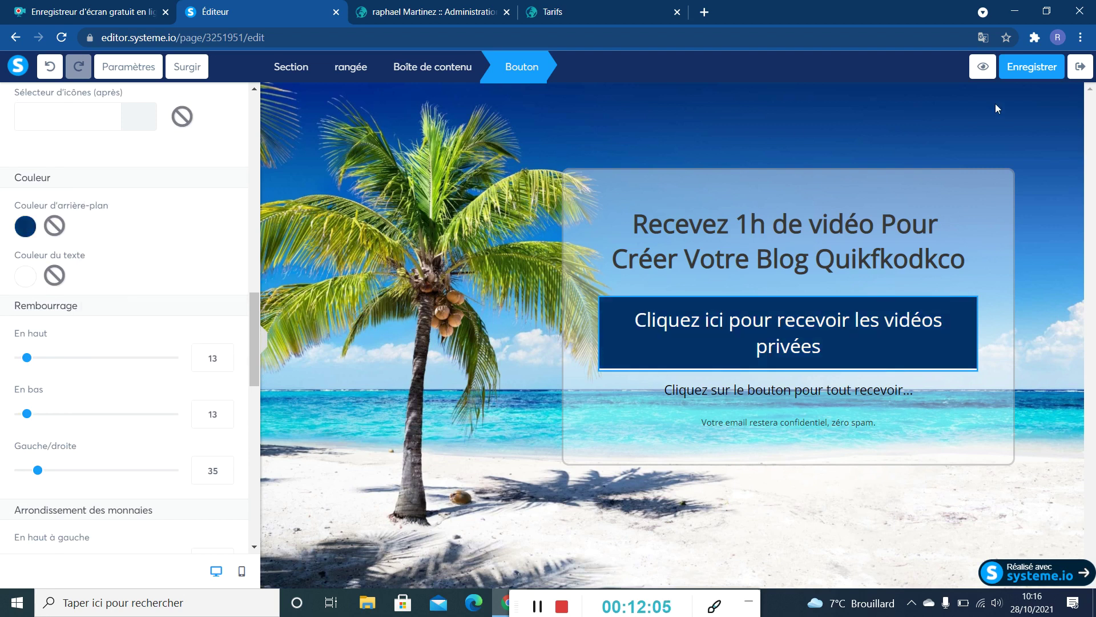
Leave the page editor without saving the changes, and return to the page in the editor
left_click(1081, 67)
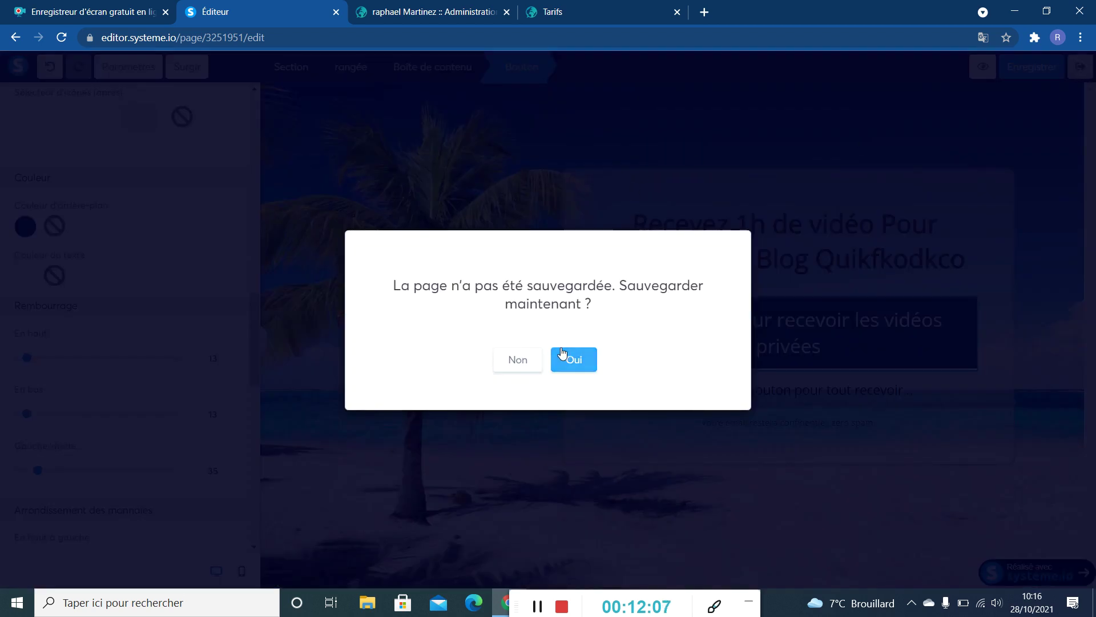
left_click(524, 360)
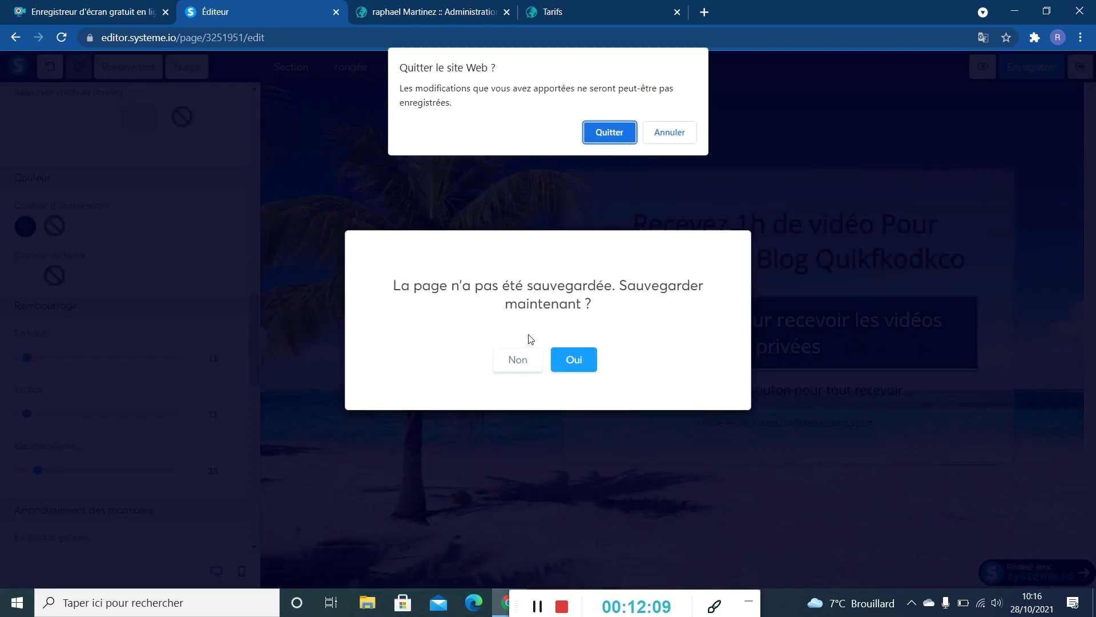
left_click(602, 133)
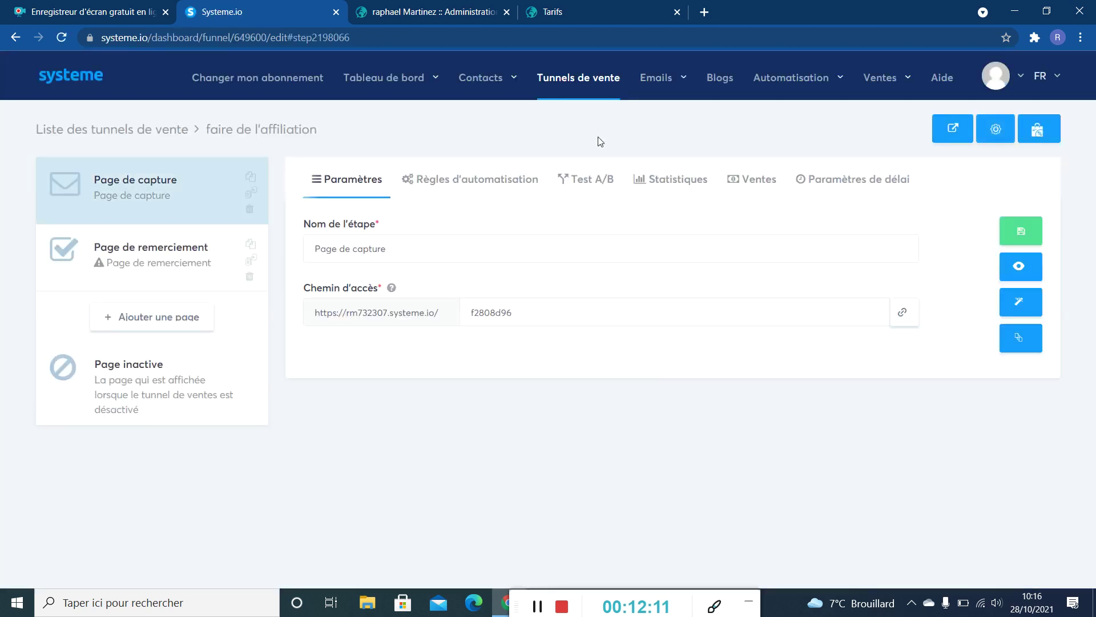
left_click(15, 37)
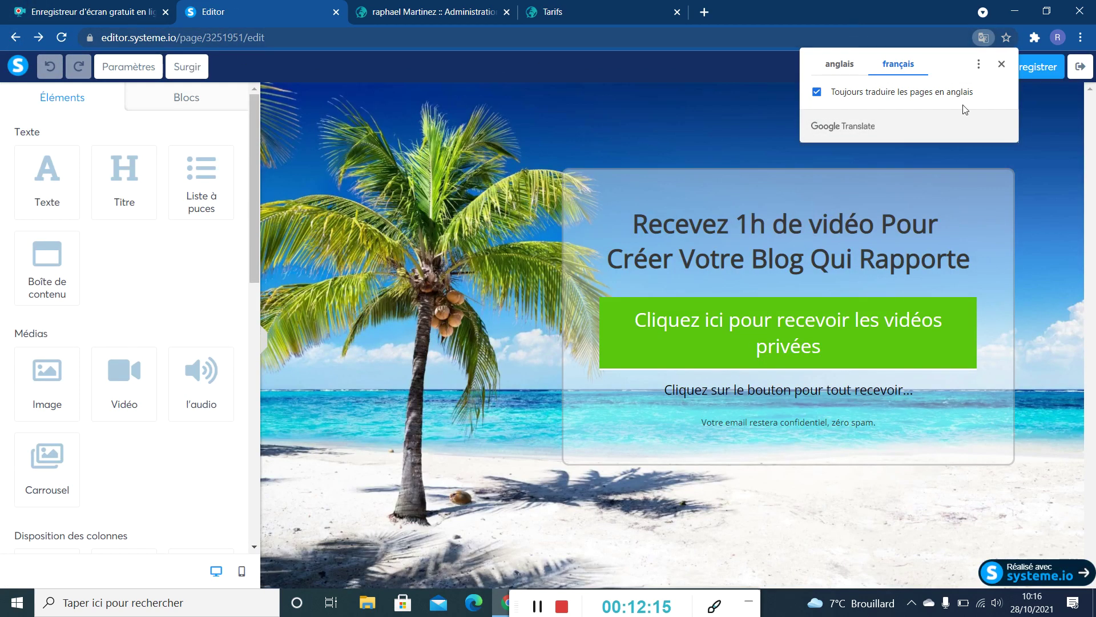
left_click(1003, 64)
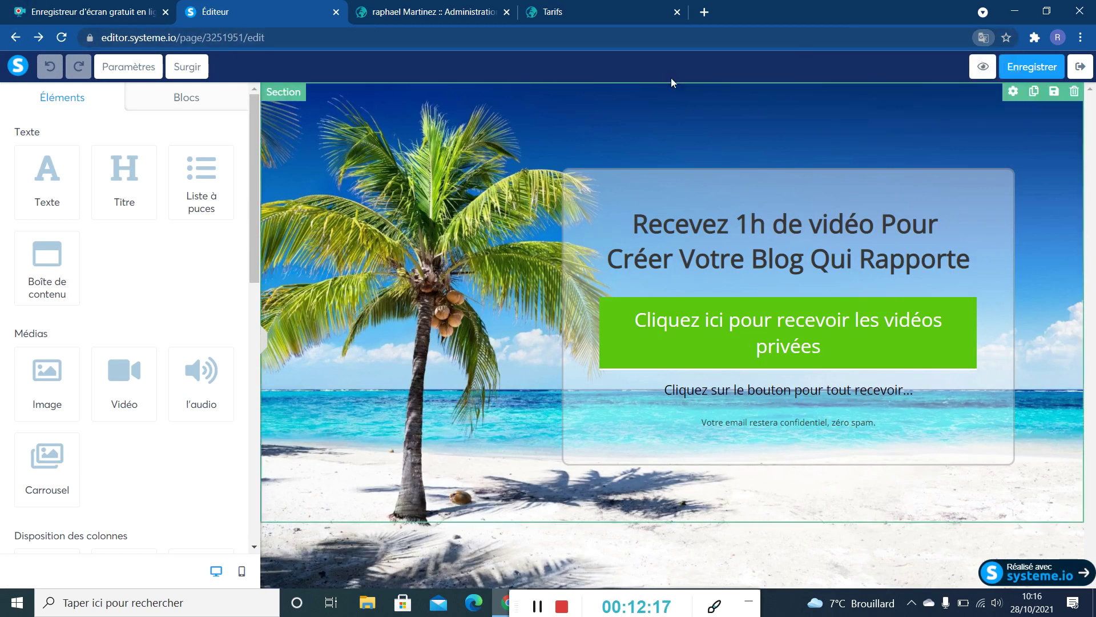
Leave the capture page editor and go back past the "faire de l'affiliation" funnel to the affiliate dashboard
left_click(14, 37)
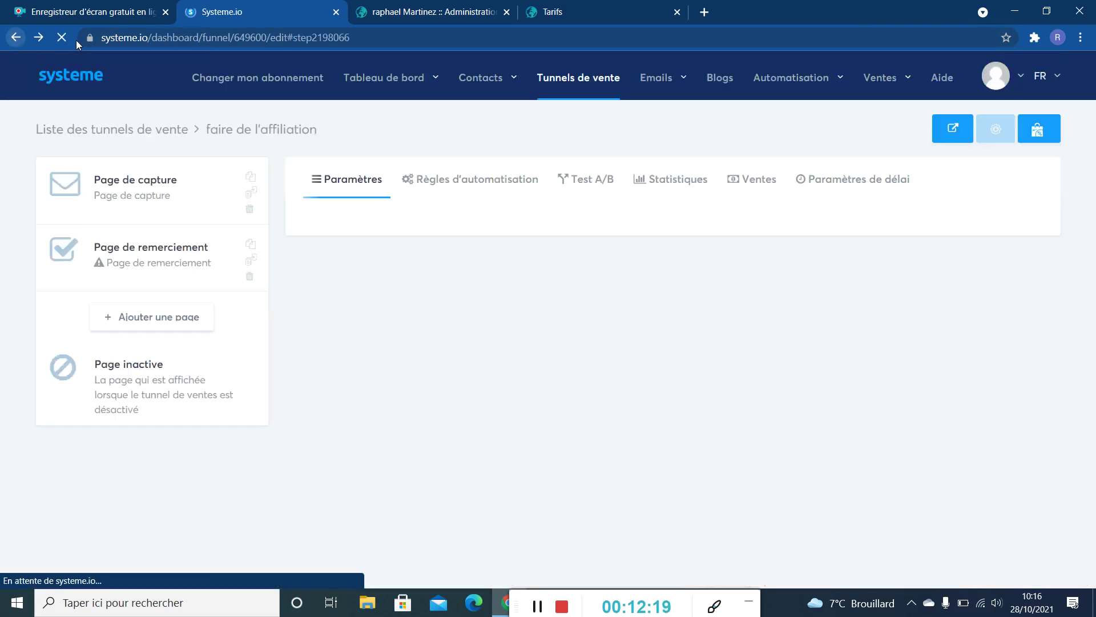
mouse_move(656, 79)
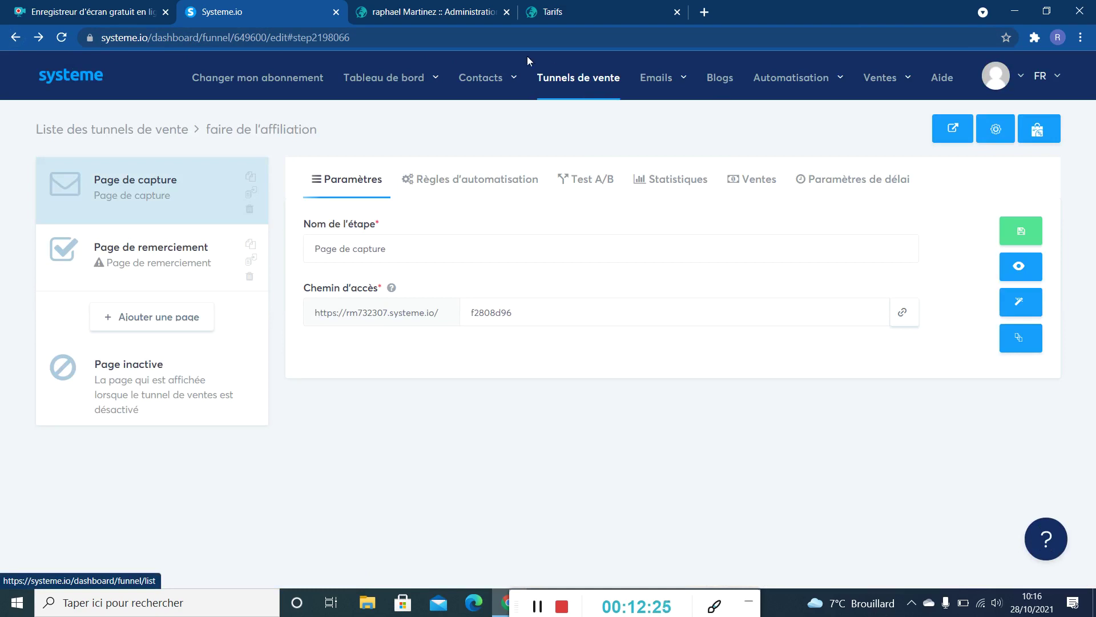
left_click(15, 38)
left_click(15, 38)
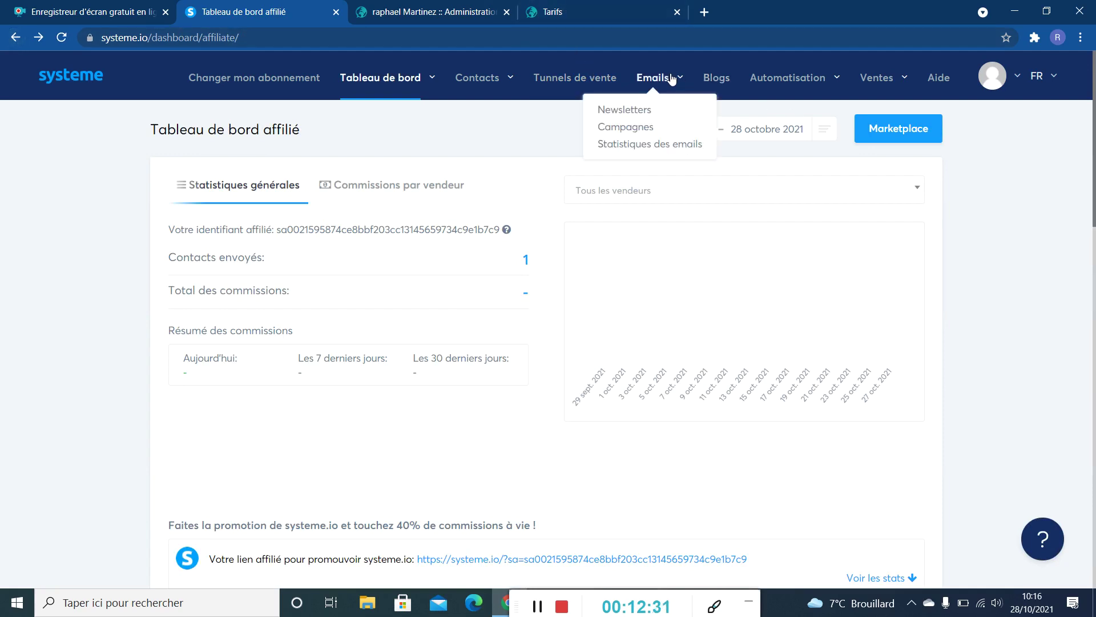
View the email campaigns list and its blank campaign creation form, closing the form without creating a campaign
left_click(629, 130)
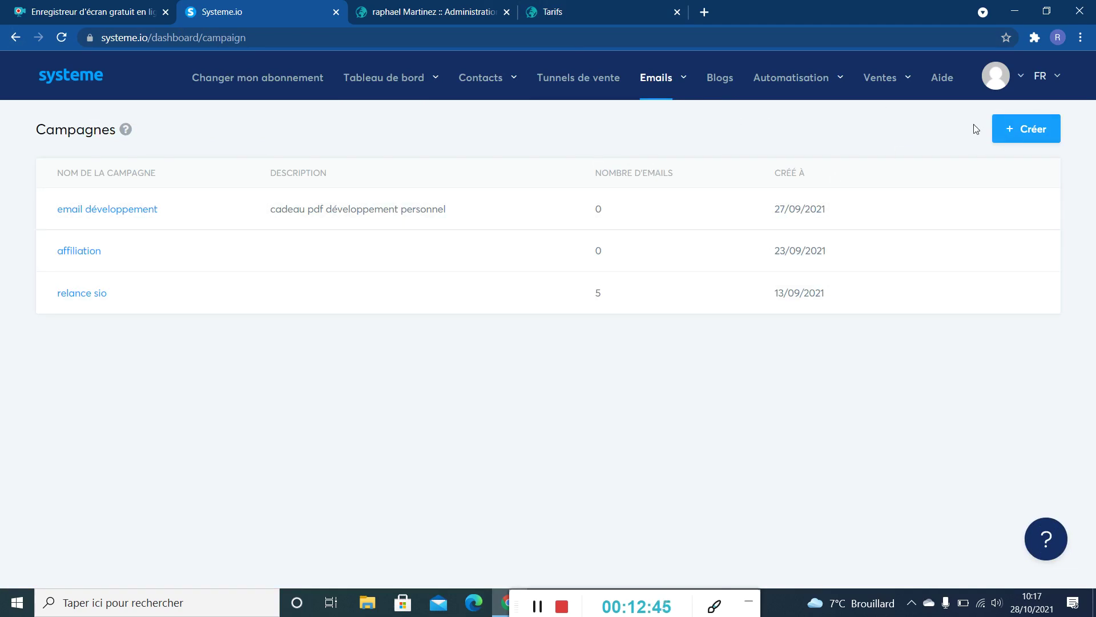
left_click(1025, 130)
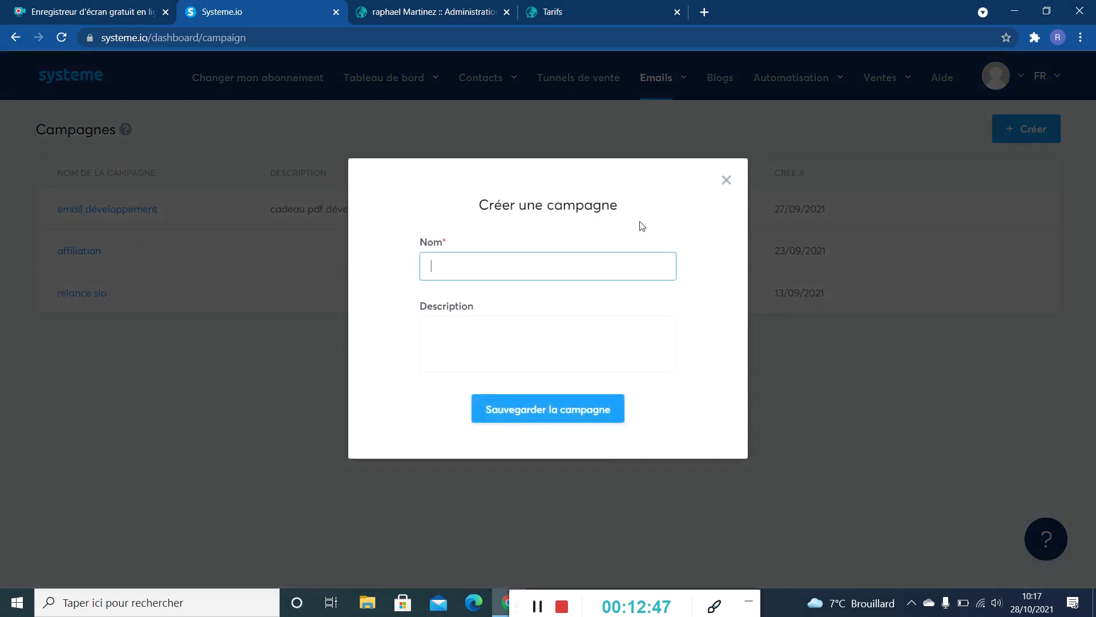
left_click(725, 180)
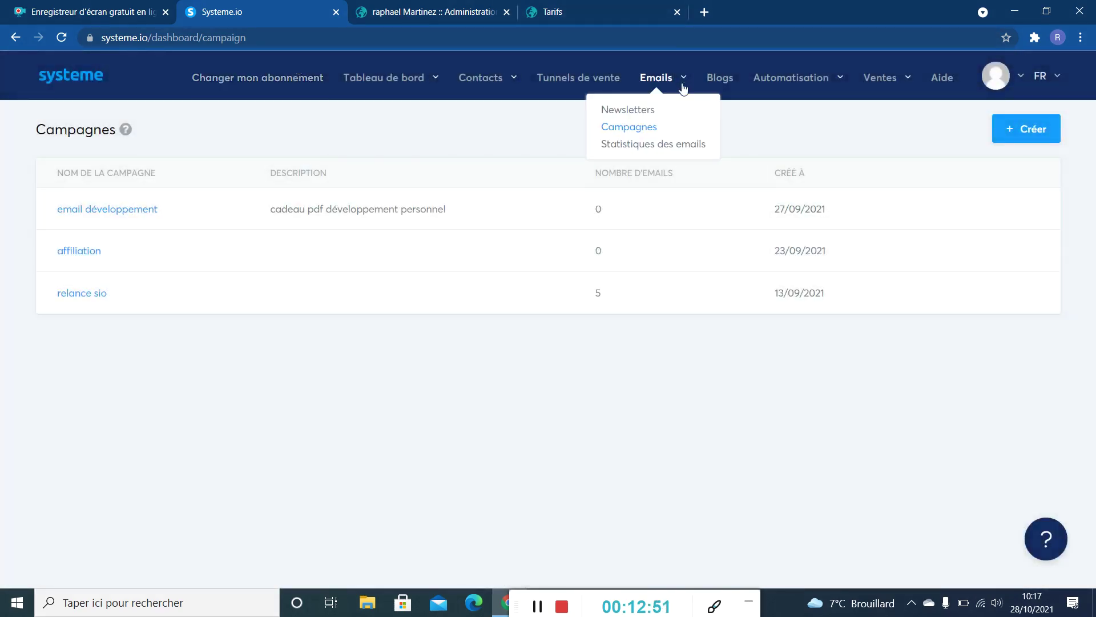
Review the email statistics charts for emails sent, opens, spam reports and bounces
left_click(649, 146)
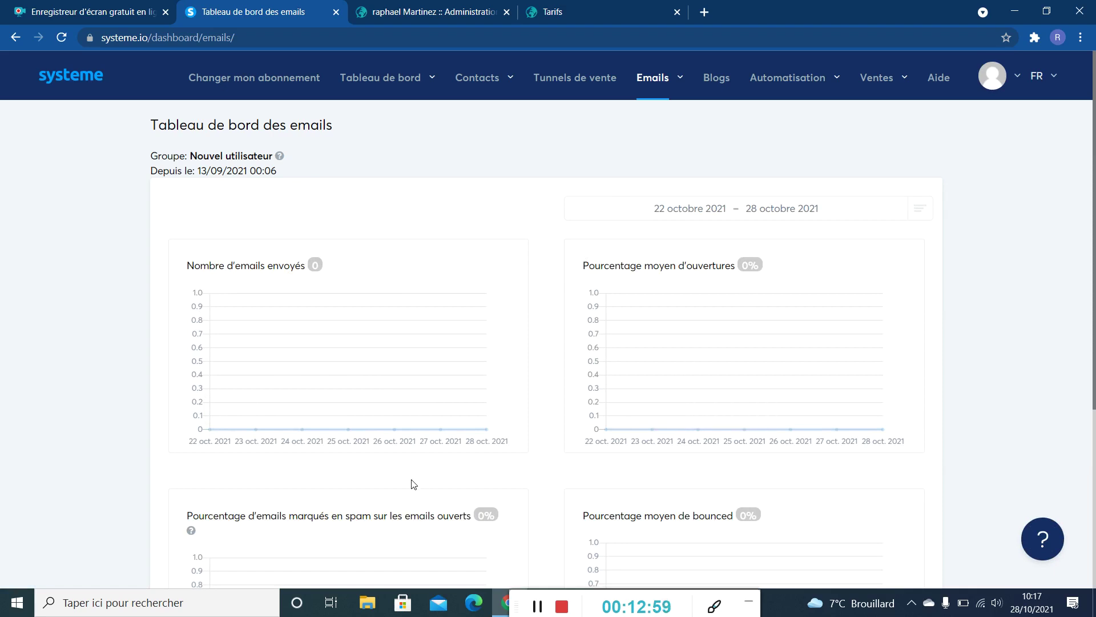
scroll(411, 481, "down", 3)
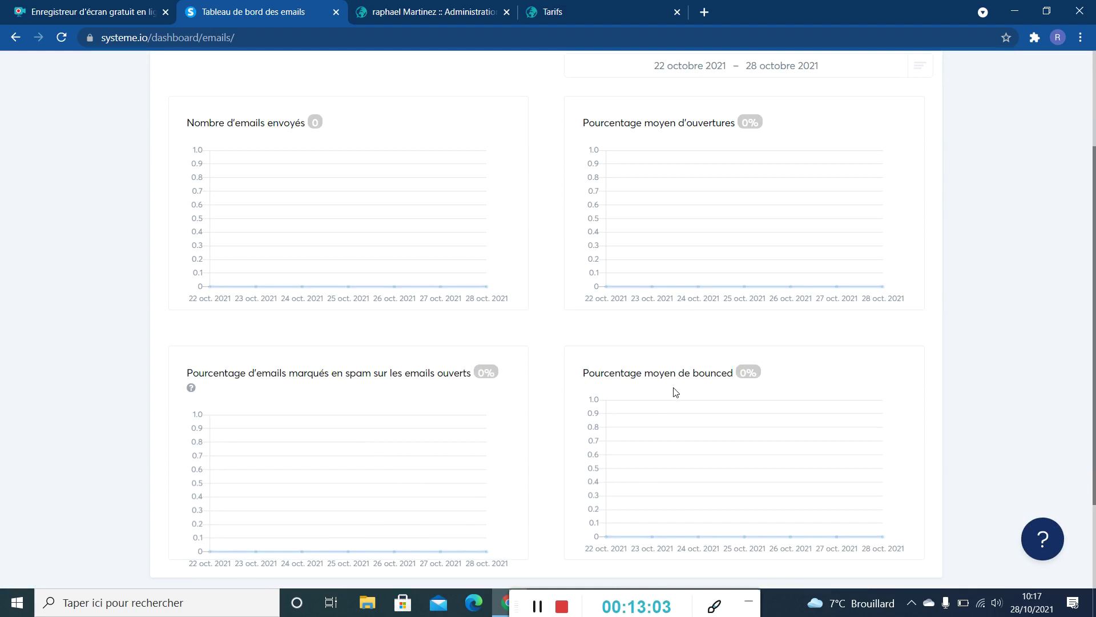
scroll(657, 394, "down", 3)
scroll(611, 393, "up", 5)
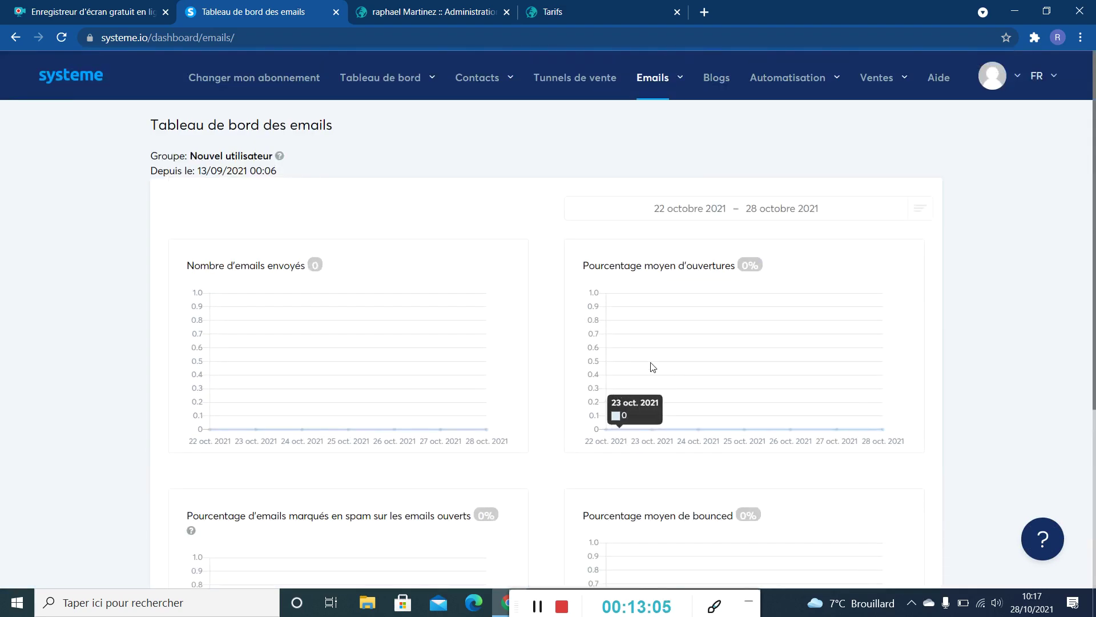
View the blogs list and the new blog creation form, closing the form without creating a blog
left_click(721, 82)
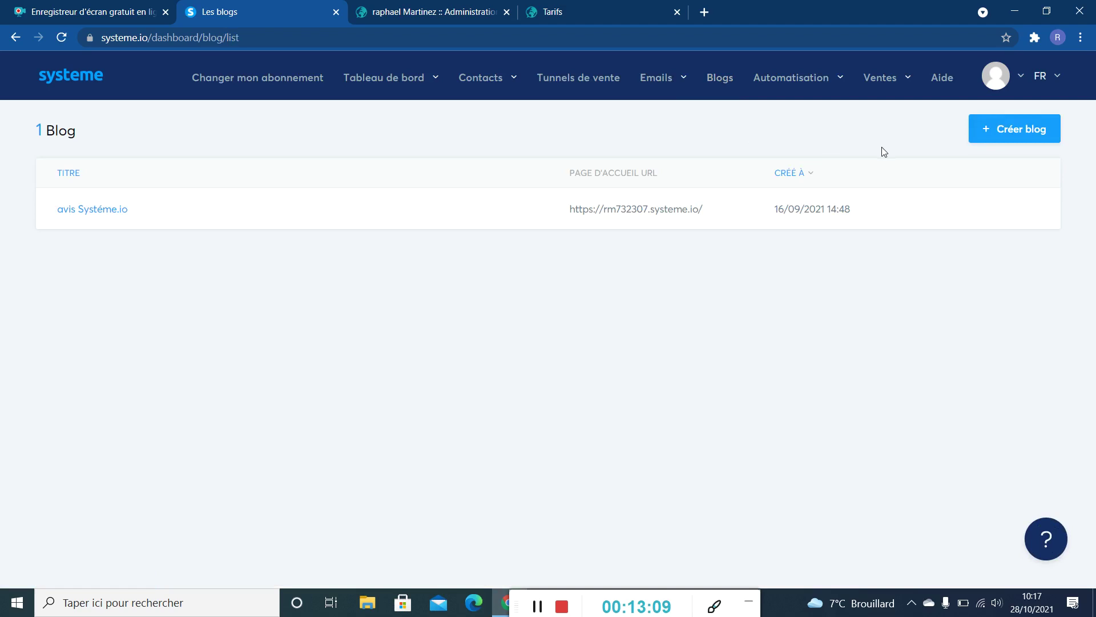
left_click(997, 127)
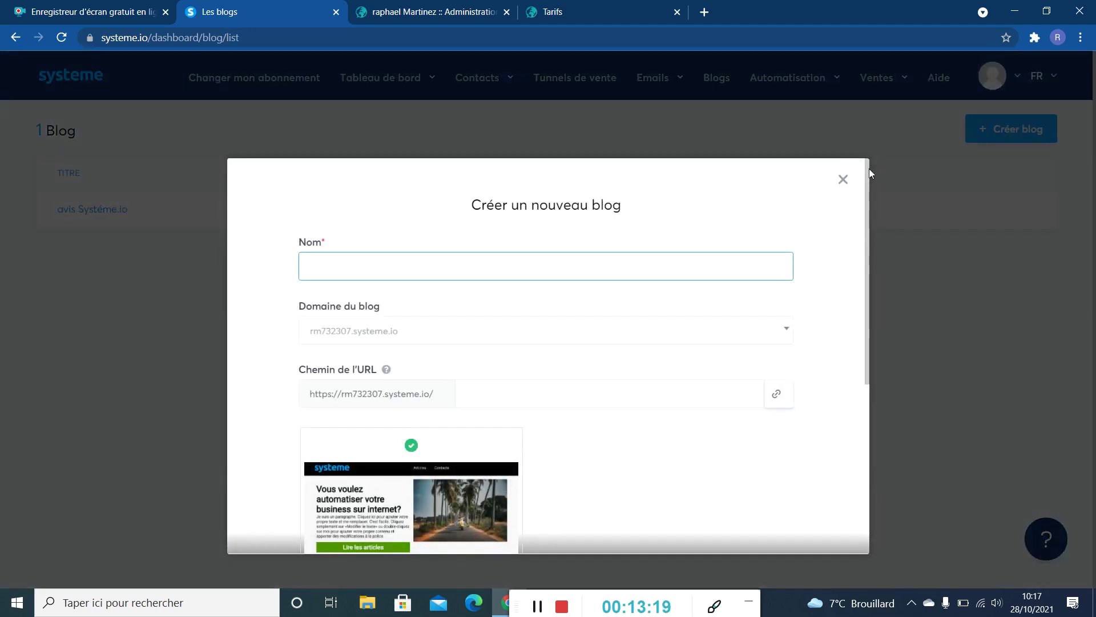
left_click(843, 179)
Go to the Systeme.io help page and open its online training course
mouse_move(782, 100)
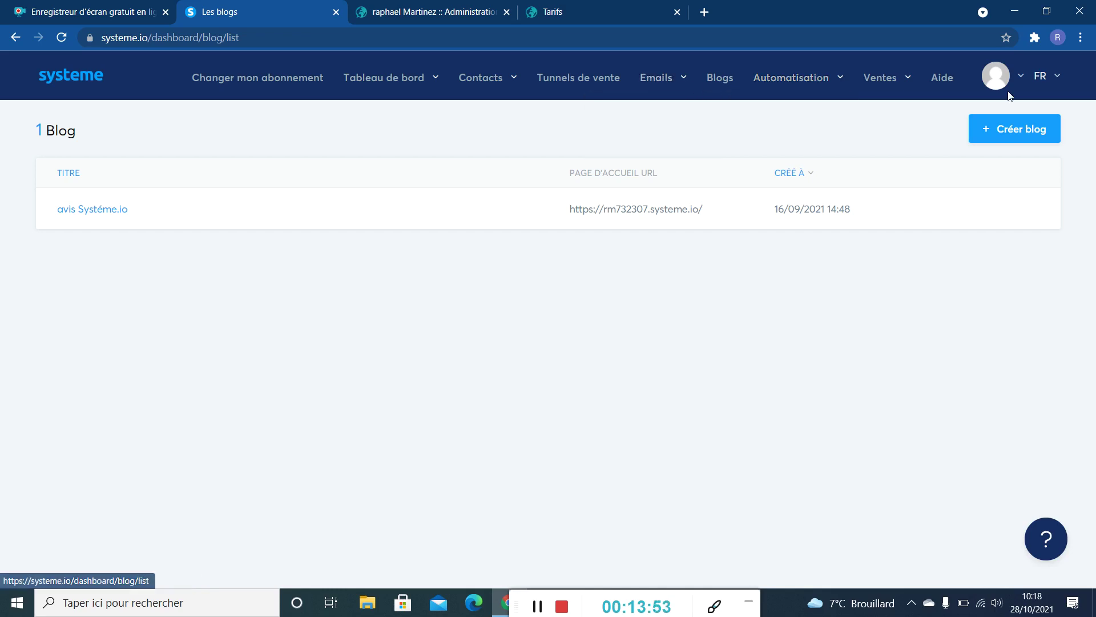
mouse_move(909, 98)
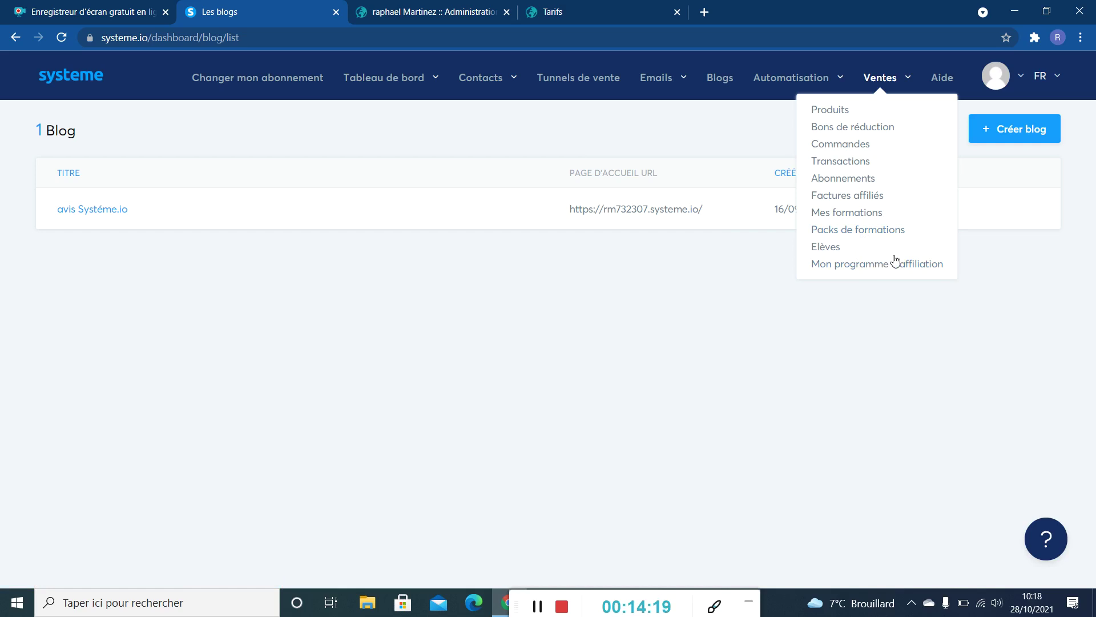
left_click(950, 85)
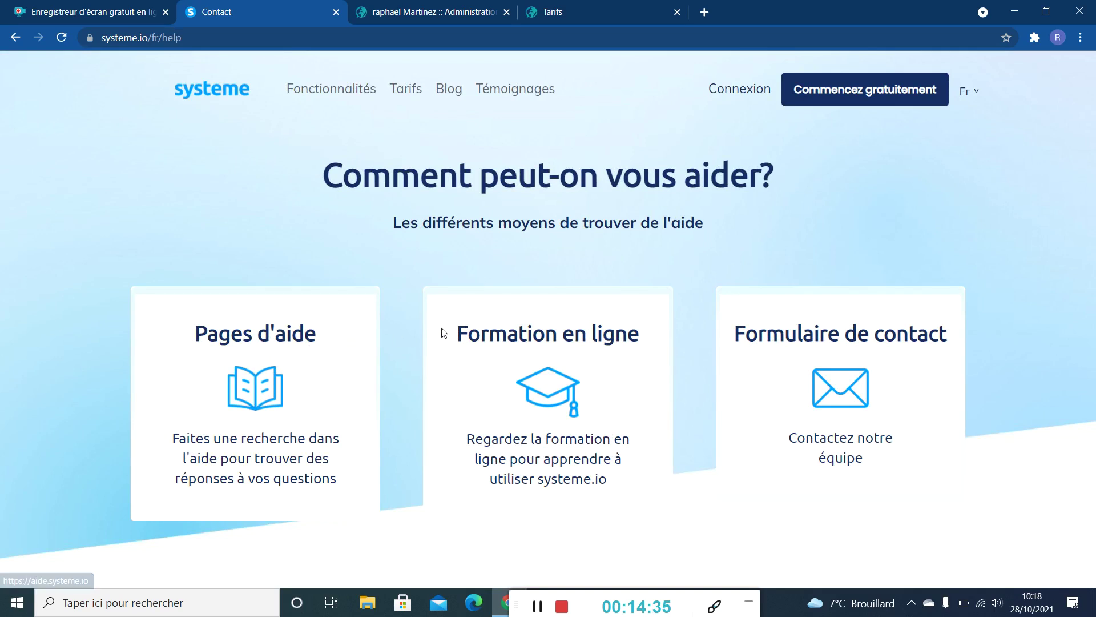
left_click(546, 402)
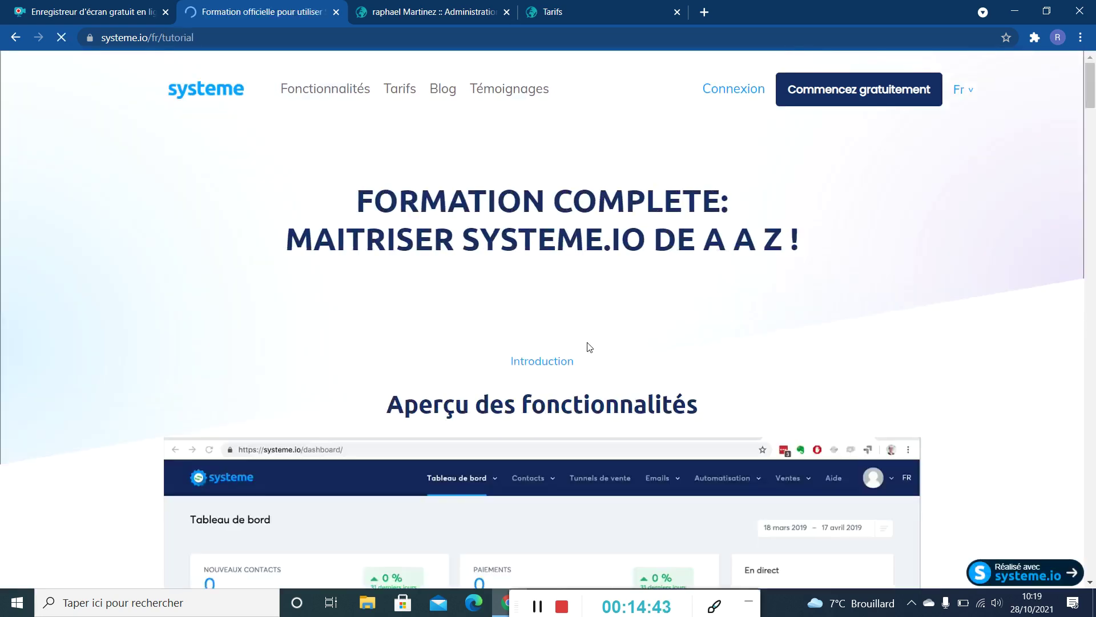
Look through the training page's video lessons on features, funnels, emails and automation, and return to the help page
scroll(588, 346, "down", 1)
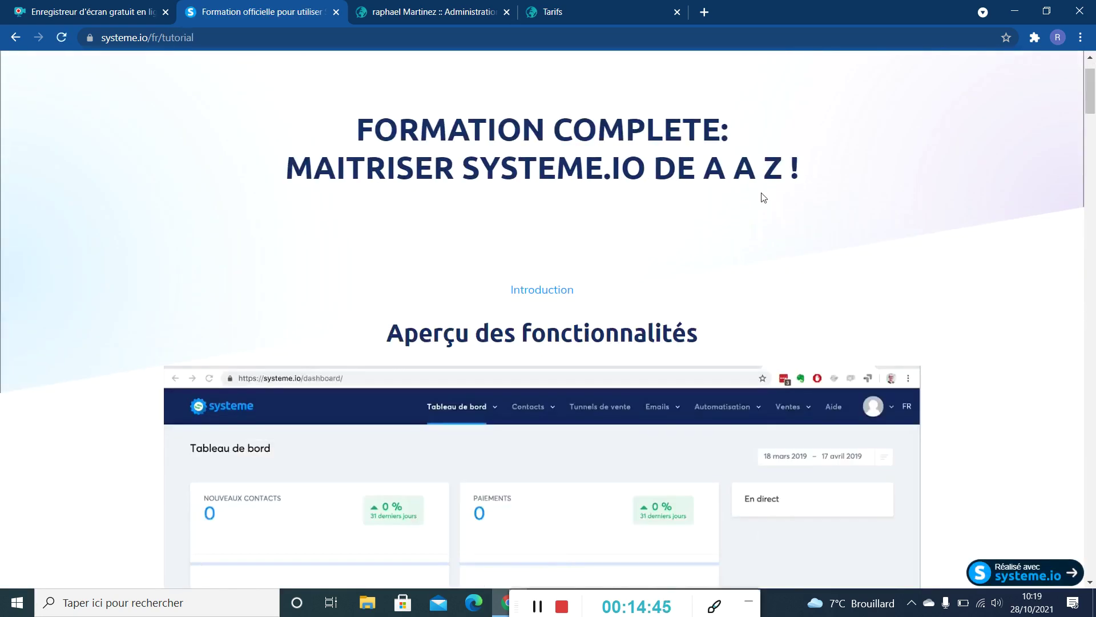
scroll(765, 200, "down", 4)
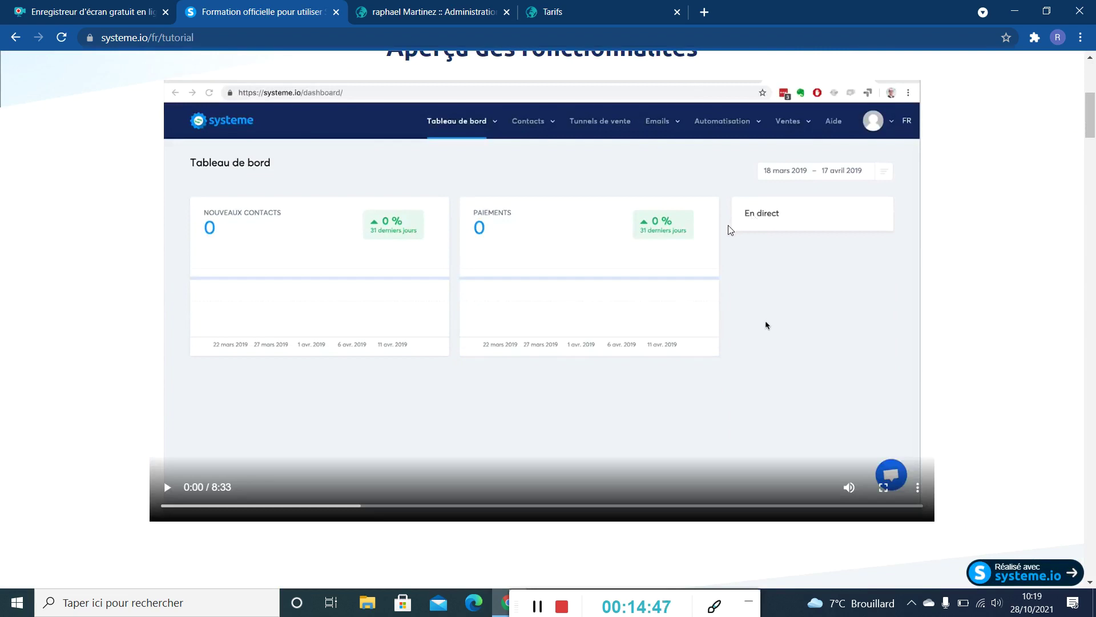
scroll(680, 232, "down", 4)
scroll(666, 242, "down", 8)
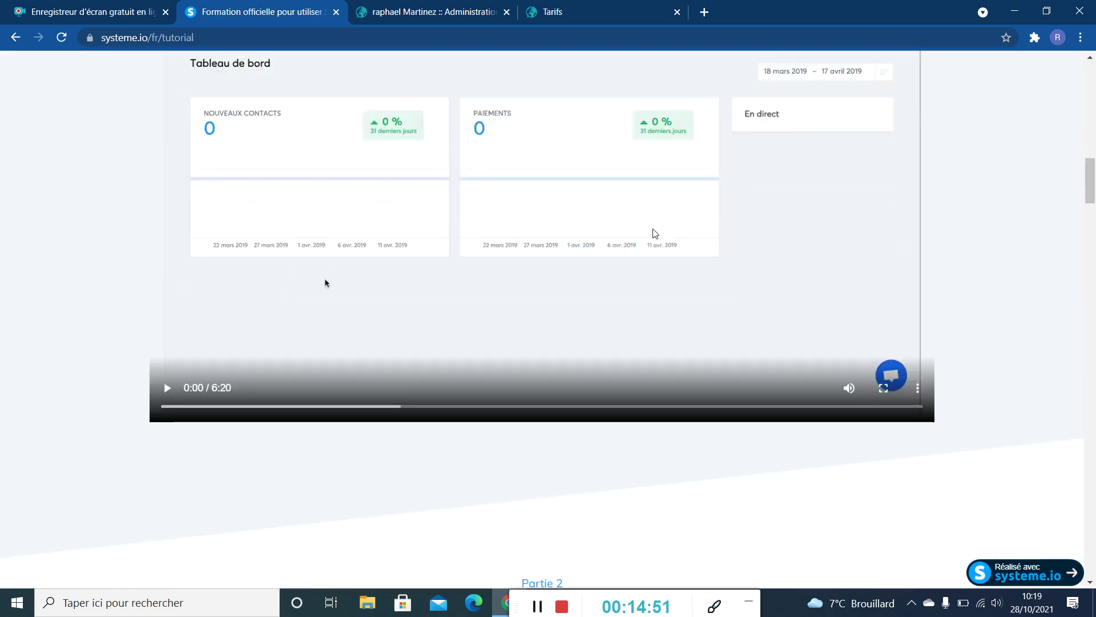
scroll(655, 233, "down", 10)
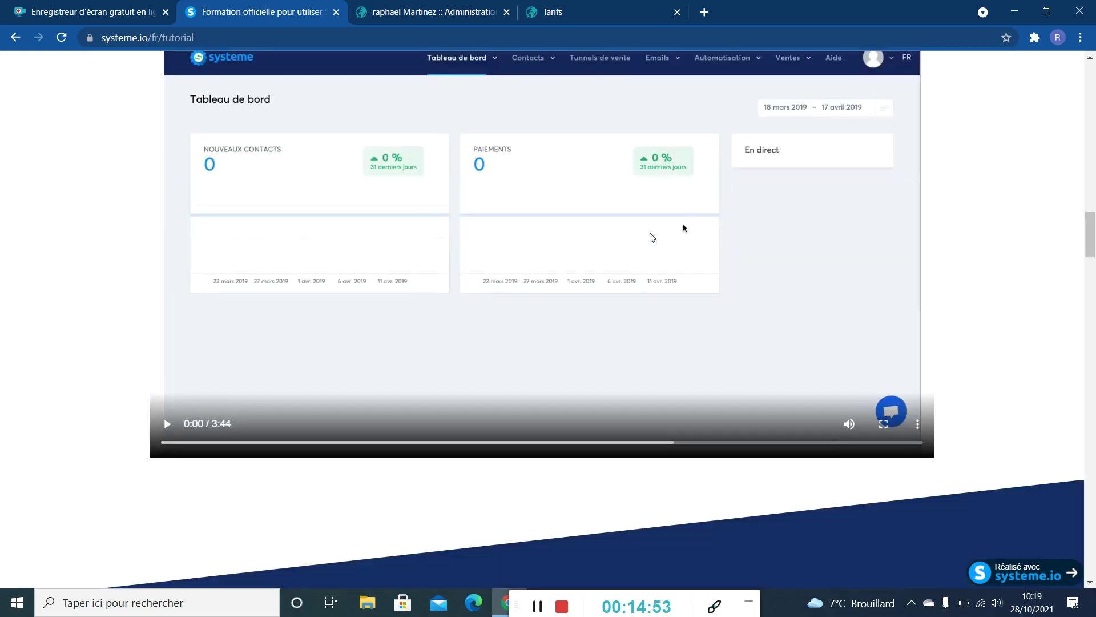
scroll(653, 237, "up", 2)
scroll(649, 229, "down", 4)
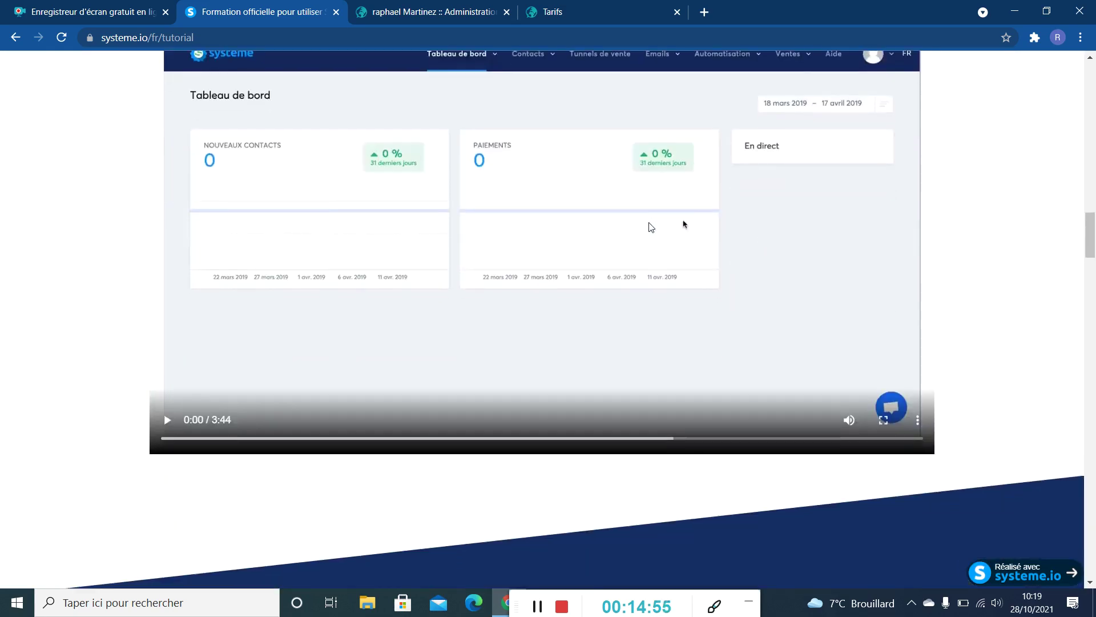
scroll(649, 227, "down", 7)
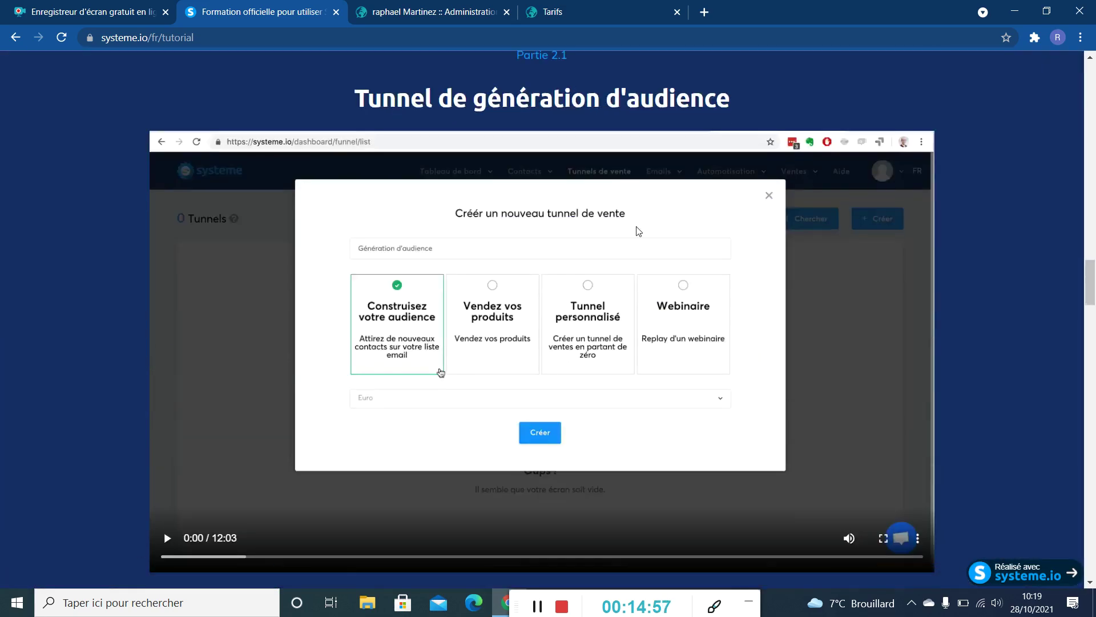
scroll(637, 232, "down", 5)
scroll(636, 232, "up", 3)
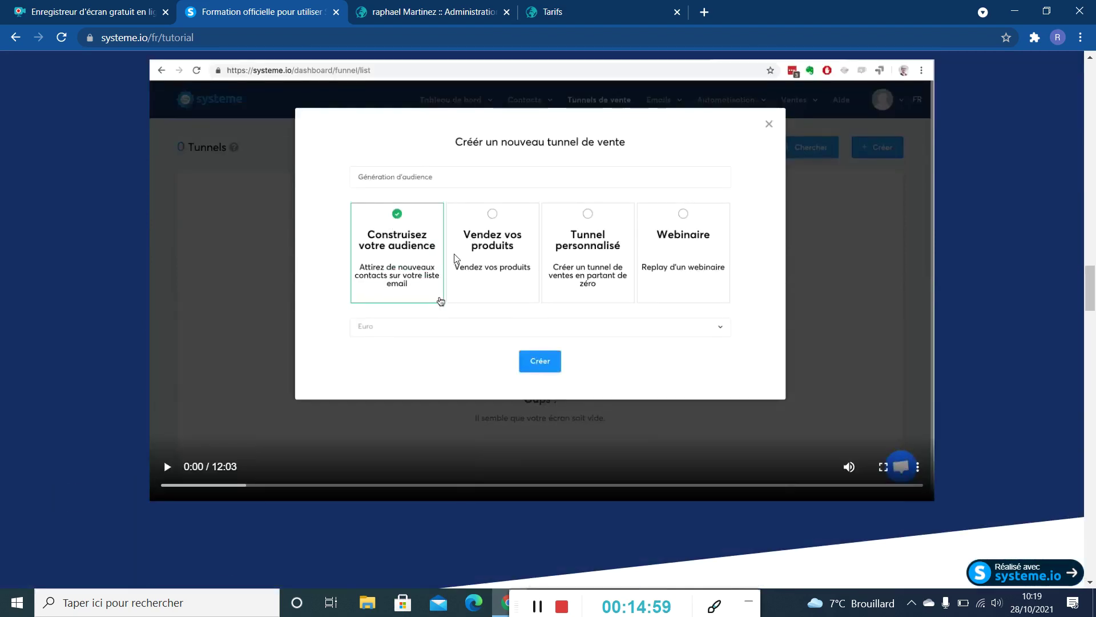
scroll(530, 221, "down", 9)
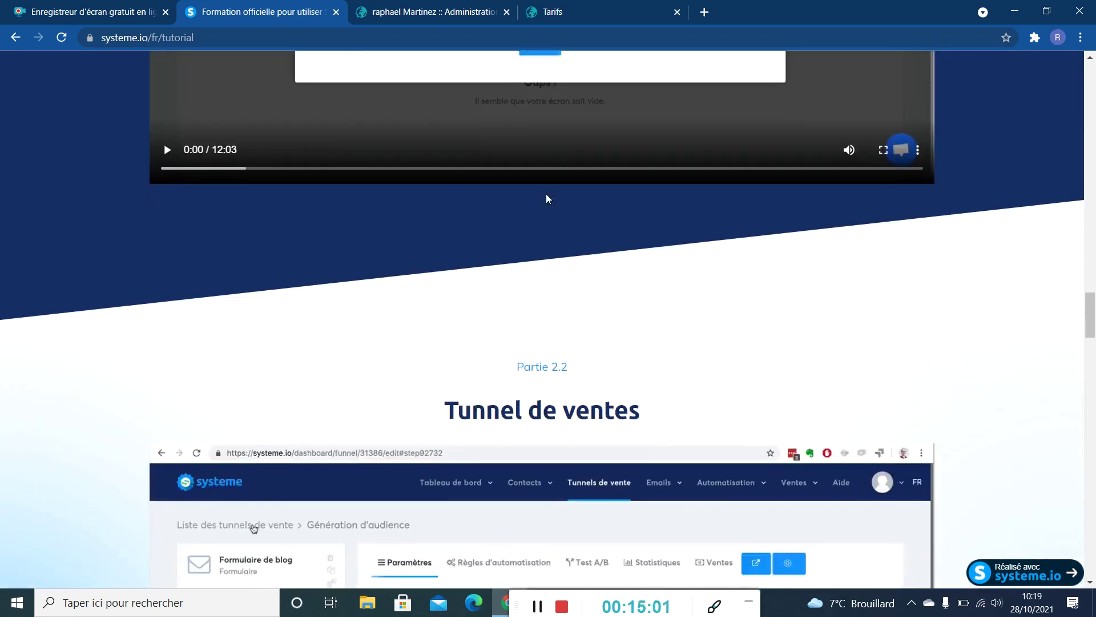
scroll(547, 198, "down", 4)
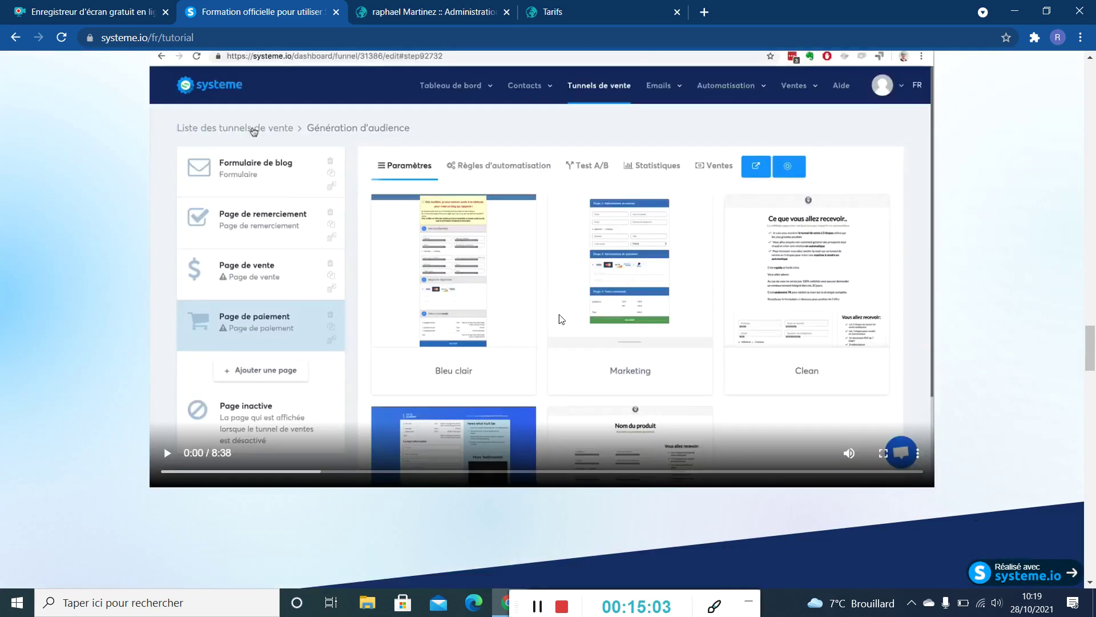
scroll(623, 242, "down", 3)
scroll(619, 248, "down", 9)
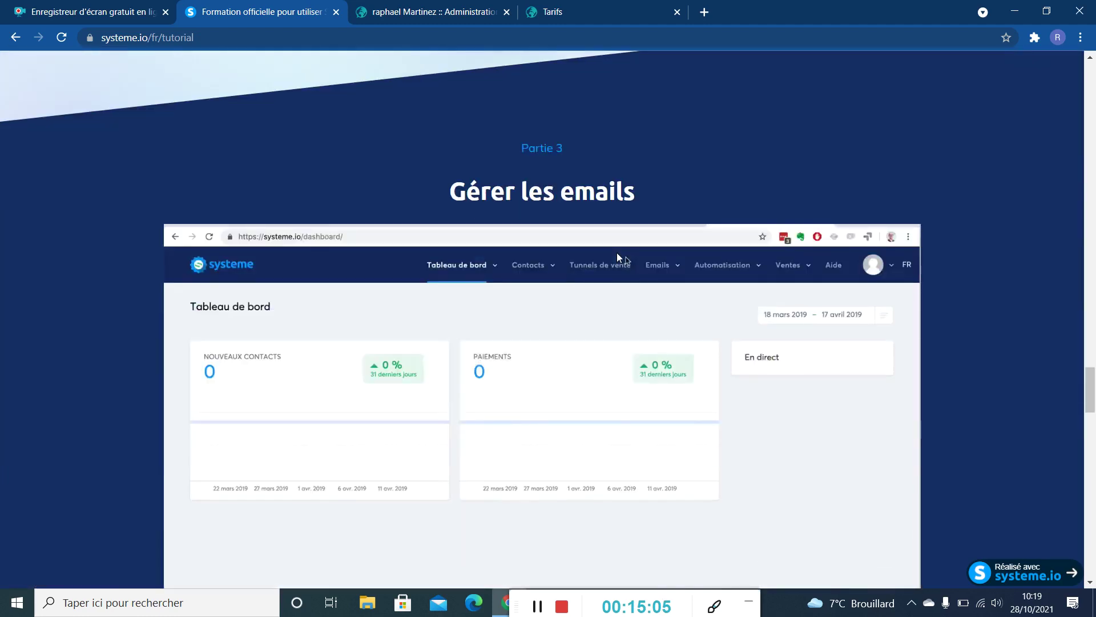
scroll(615, 252, "up", 2)
scroll(617, 257, "down", 1)
scroll(615, 254, "down", 10)
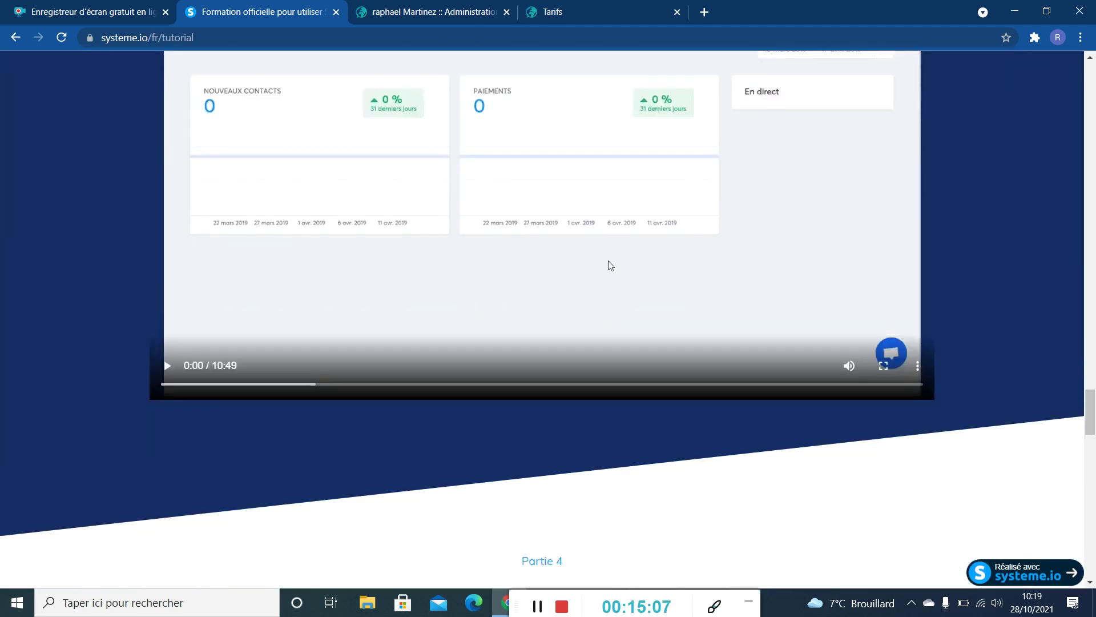
scroll(606, 262, "down", 3)
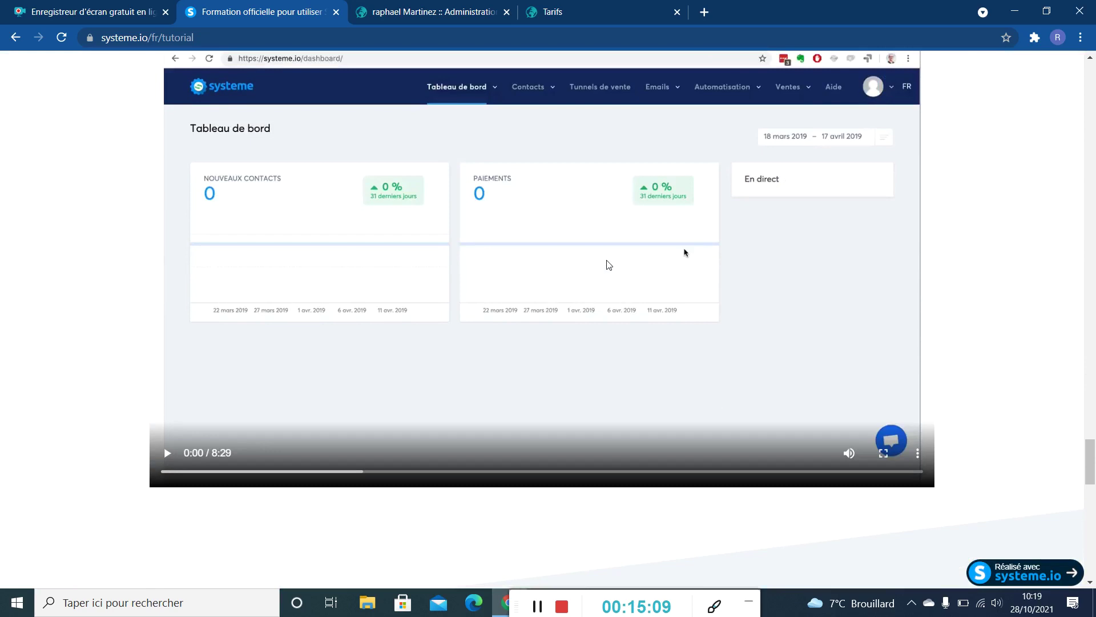
scroll(606, 262, "up", 1)
scroll(607, 264, "down", 13)
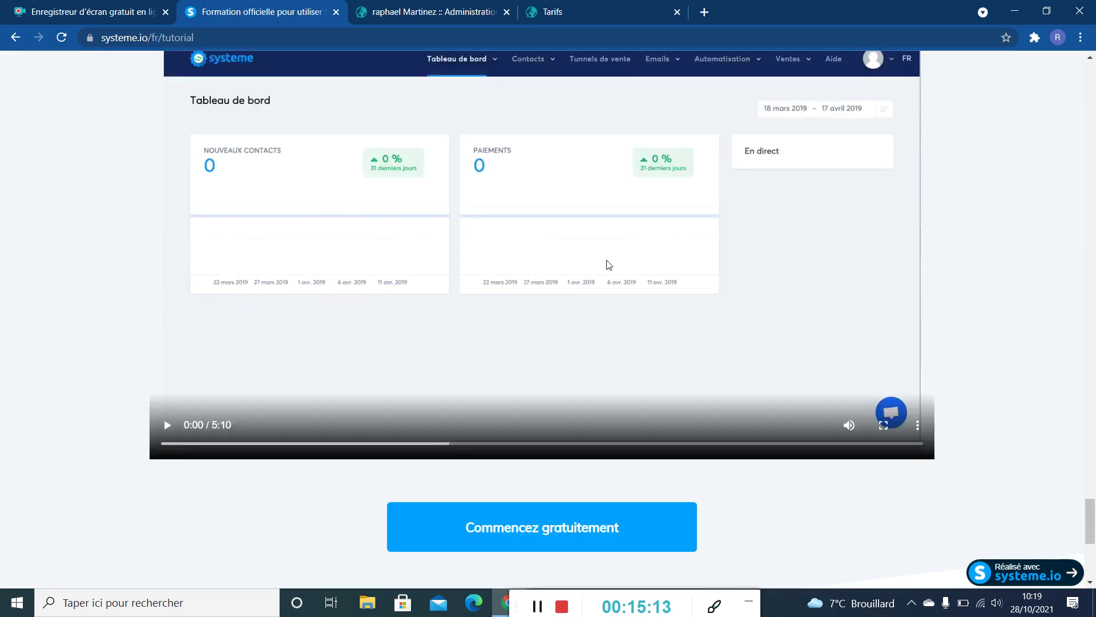
scroll(607, 261, "up", 2)
scroll(607, 261, "down", 4)
scroll(607, 261, "up", 1)
scroll(606, 265, "up", 20)
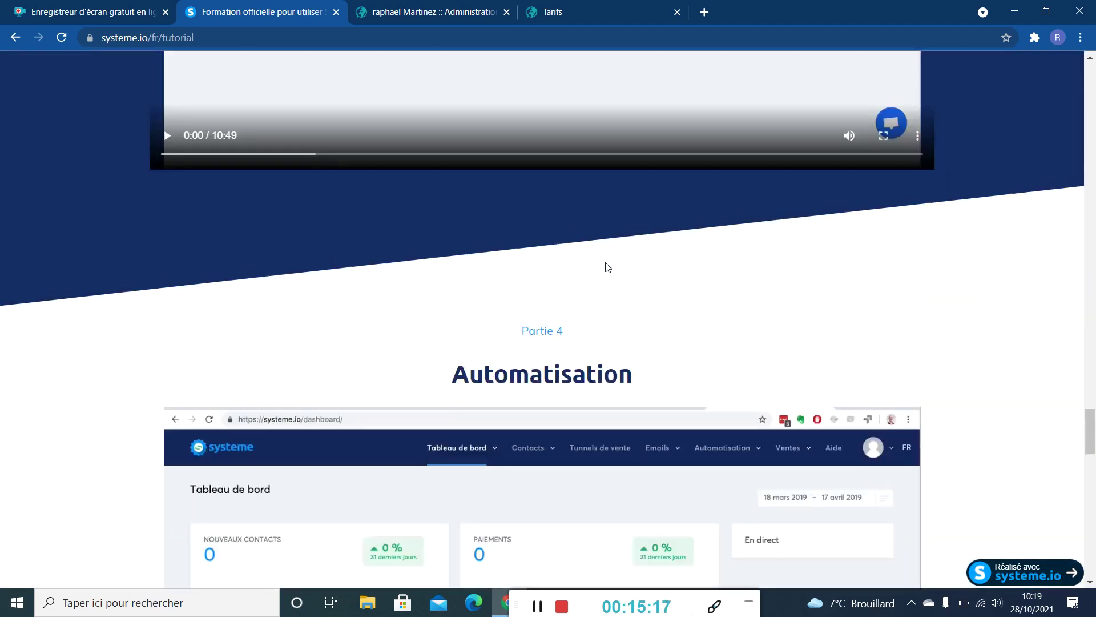
scroll(607, 265, "up", 20)
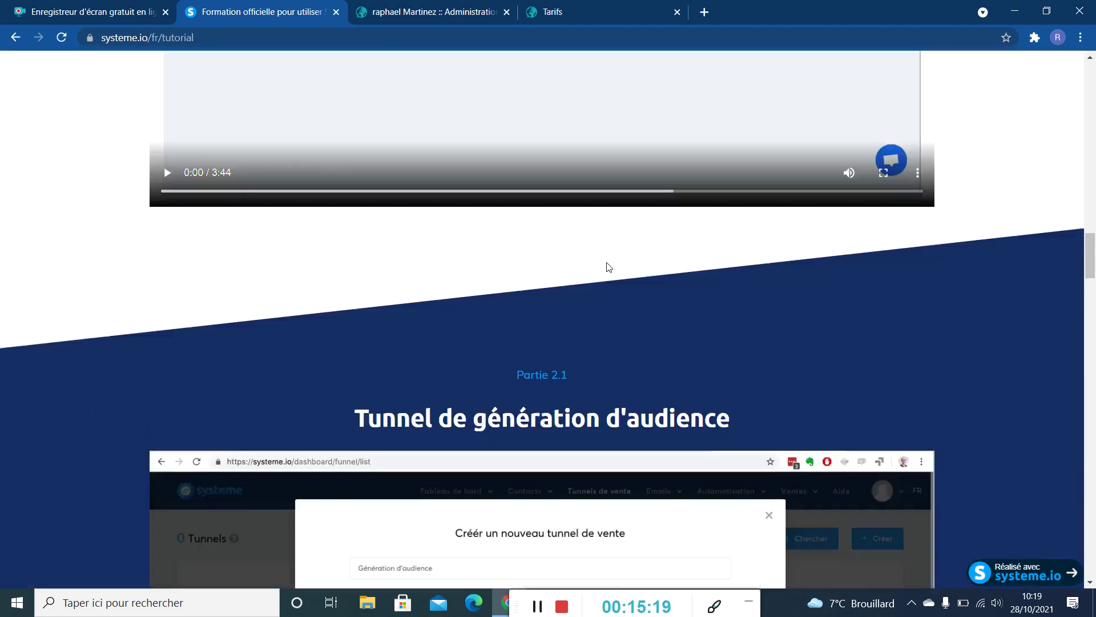
scroll(607, 263, "up", 20)
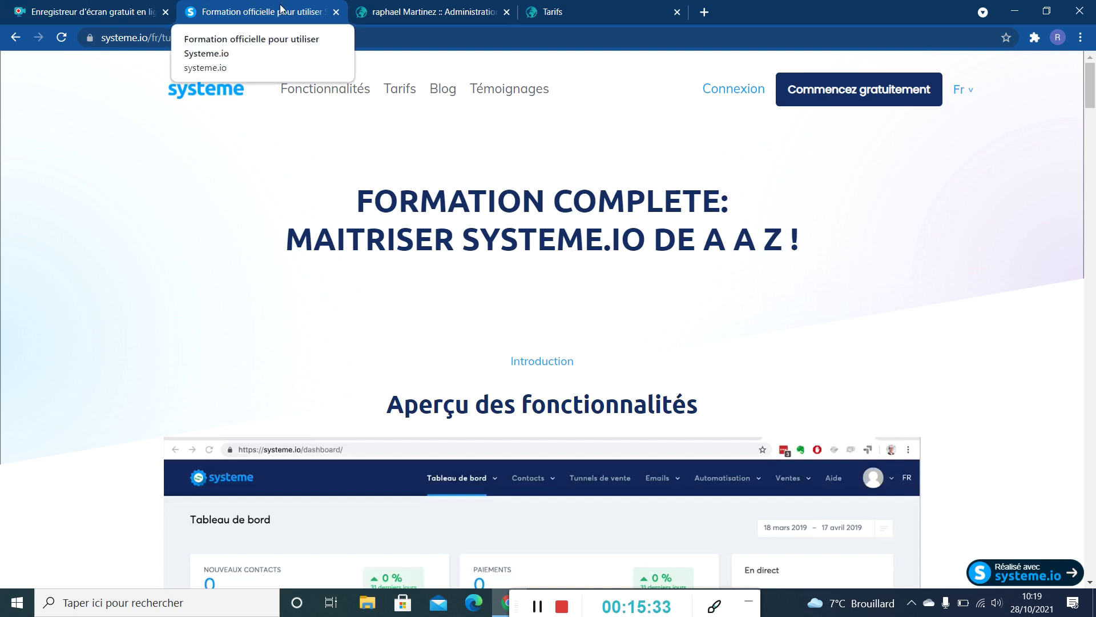
left_click(16, 37)
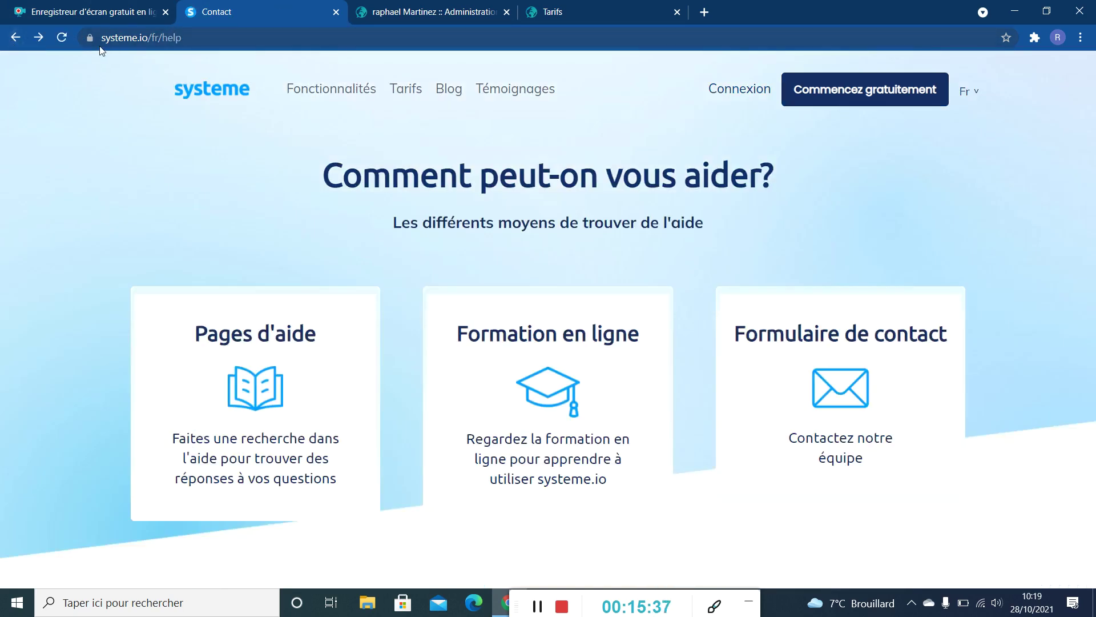